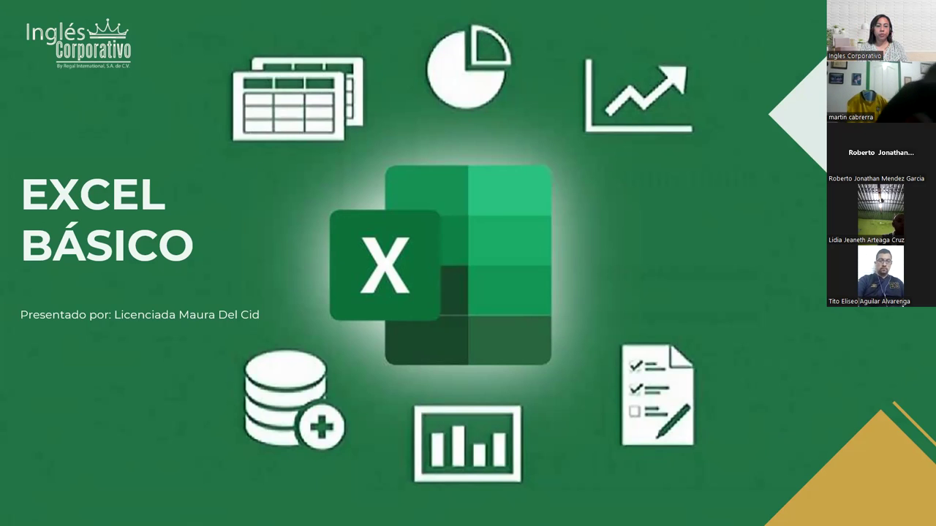
Advance the slideshow through Sesión 3 and Agenda to the Contenido Sesión 3 slide.
key(Right)
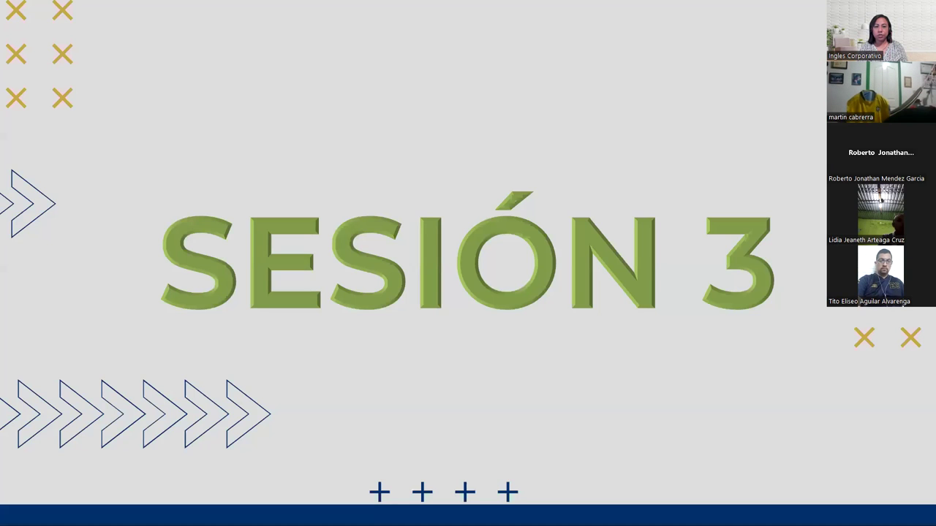
key(Right)
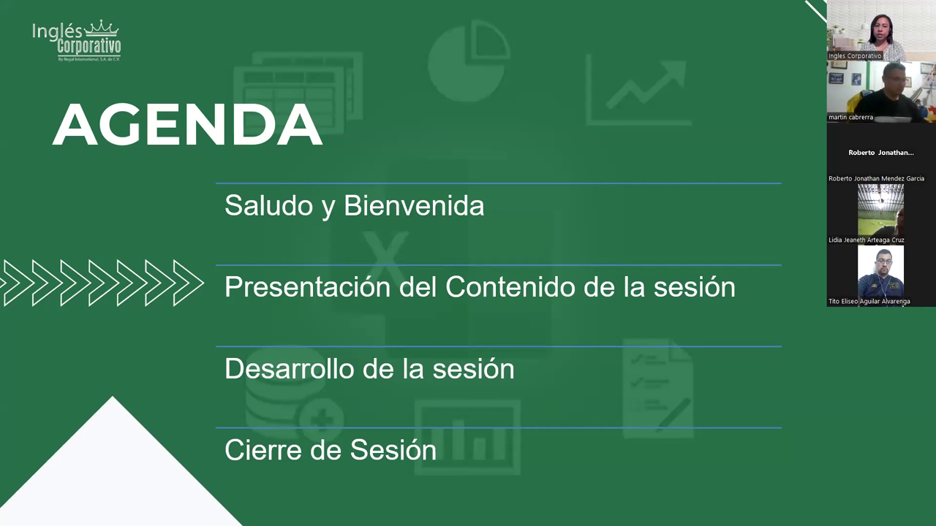
key(Right)
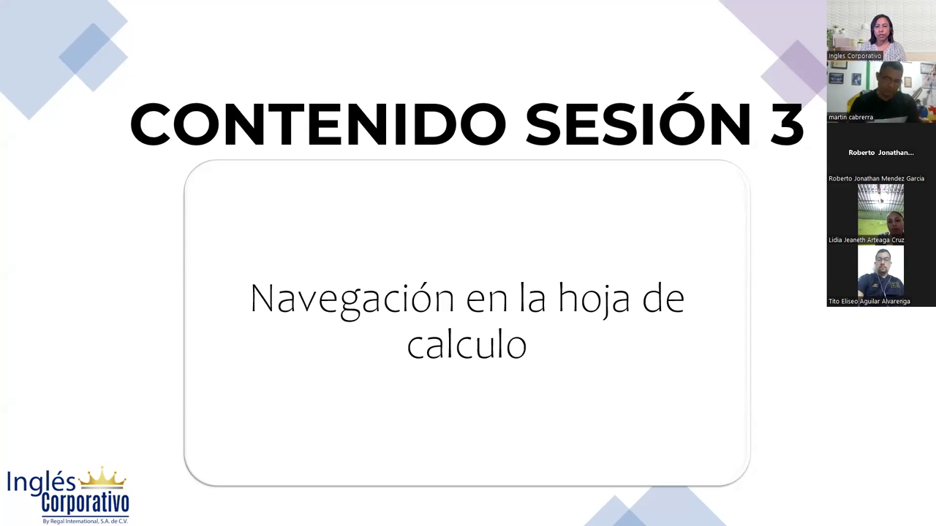
Advance past the Objetivo Sesión 3 slide to Navegación entre celdas.
key(Right)
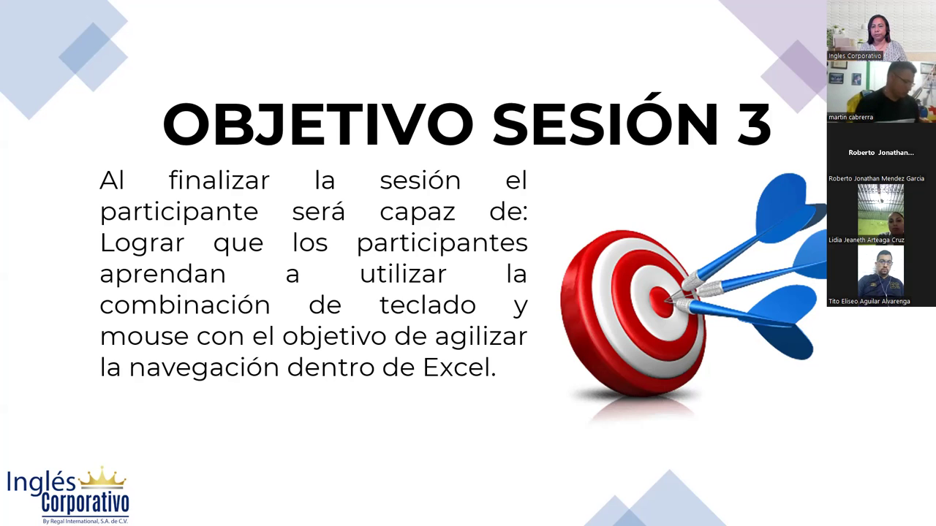
key(Right)
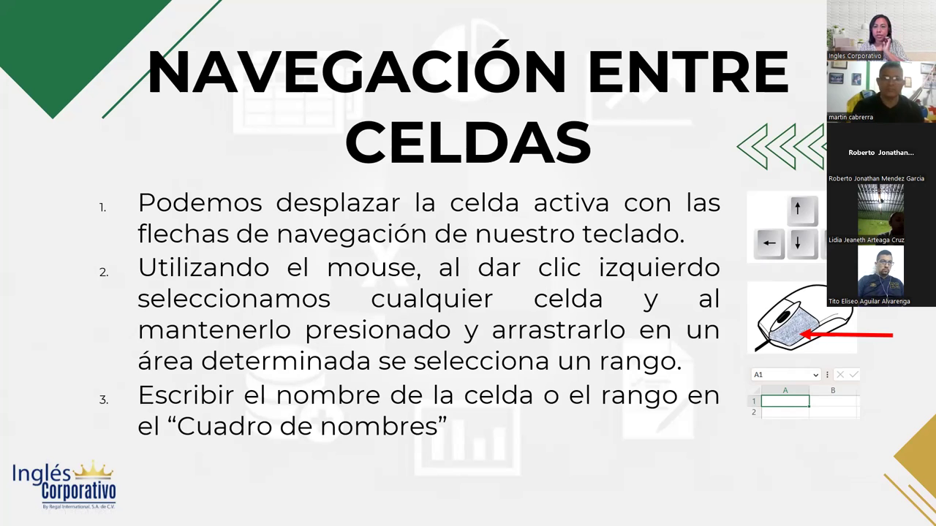
Go to the second Navegación entre celdas slide, with points 4 and 5.
key(Right)
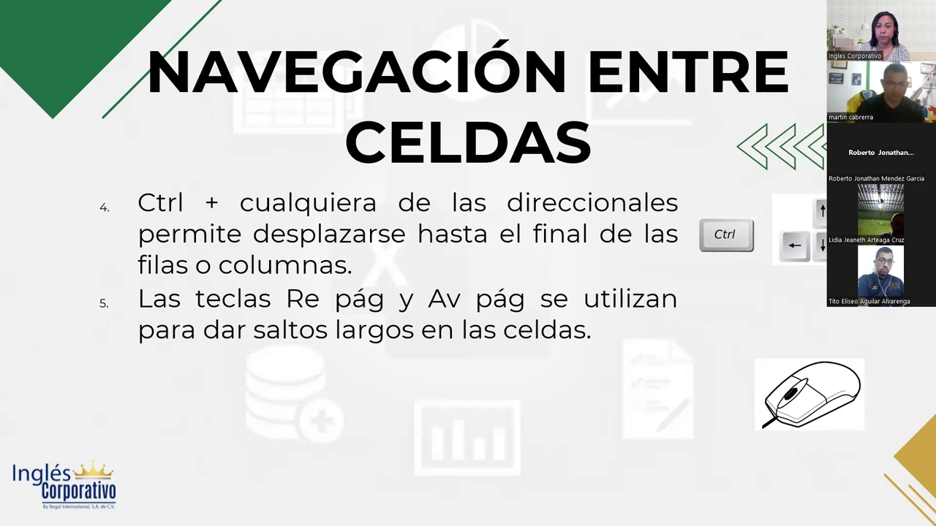
Show the Selección de celdas slide, then switch to the Práctica sesión 3 workbook.
key(Right)
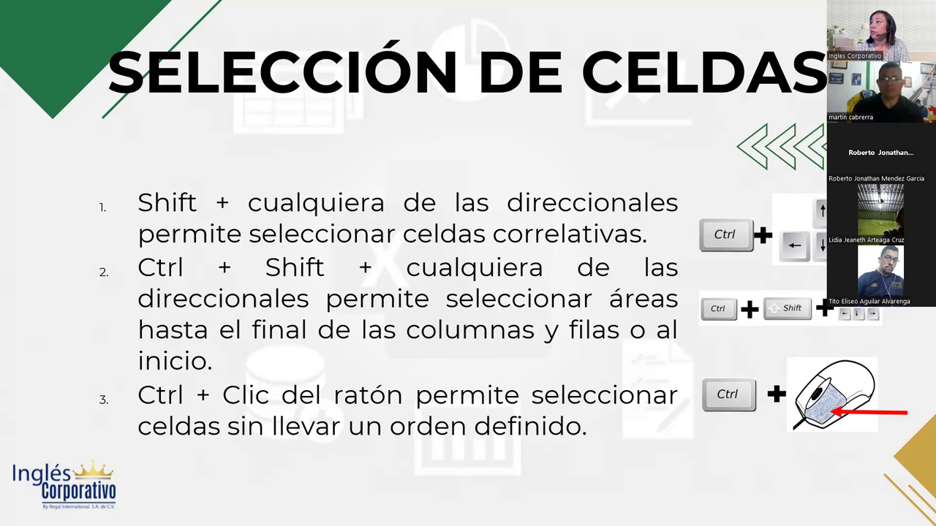
key(alt+Tab)
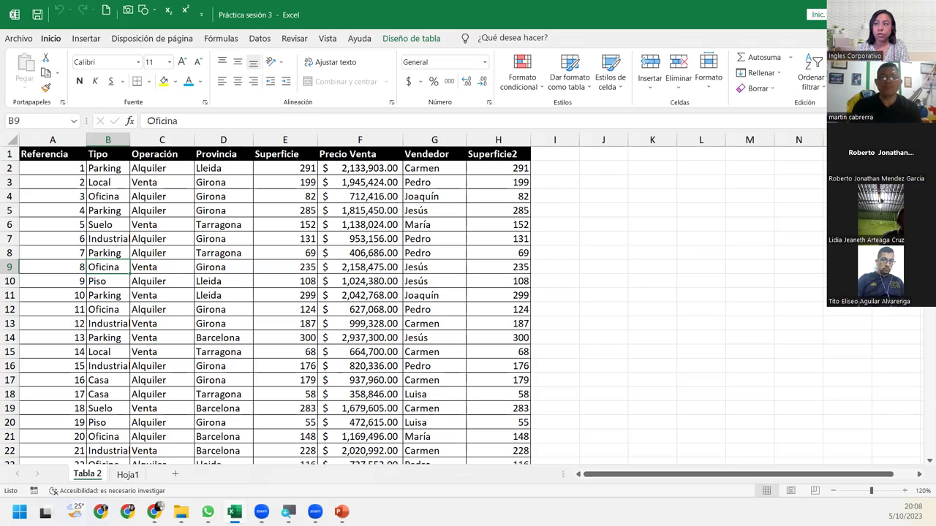
Open the Hoja1 sheet, select the Suelo cell B6, then return to the presentation.
click(128, 476)
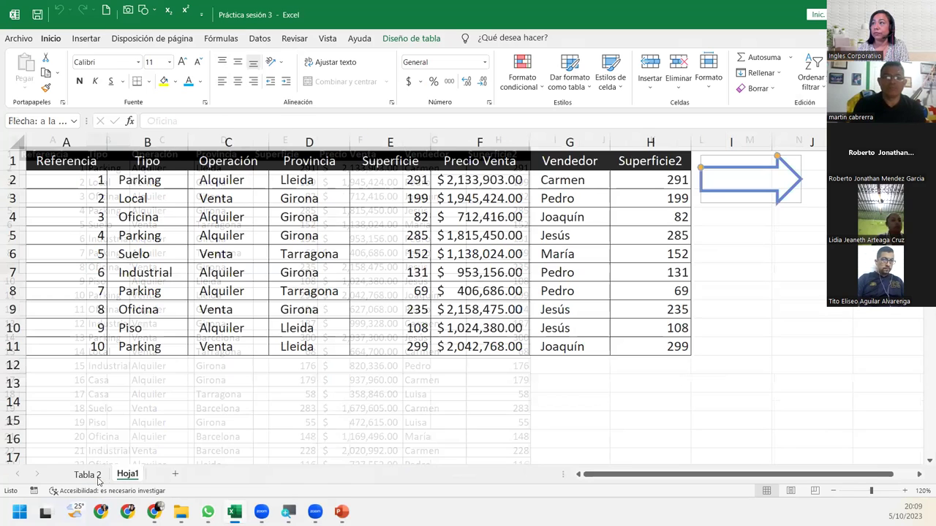
click(157, 246)
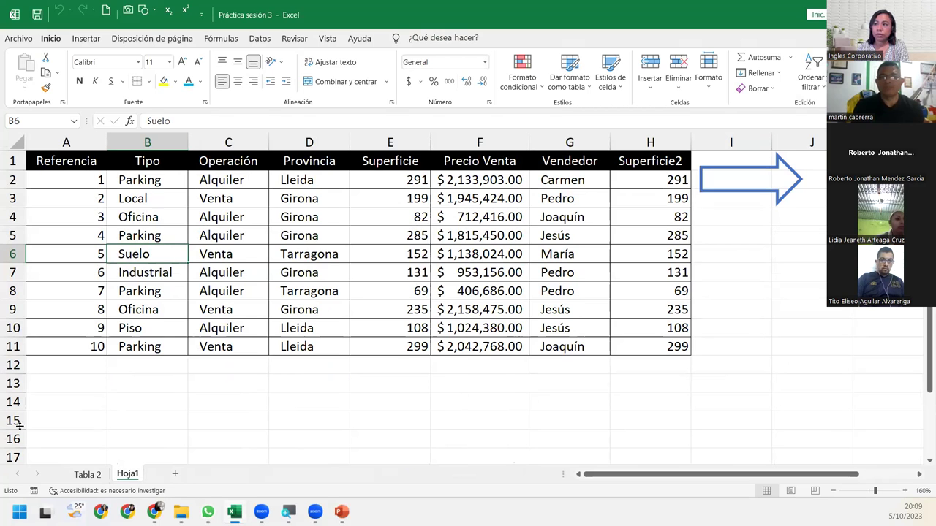
key(alt+Tab)
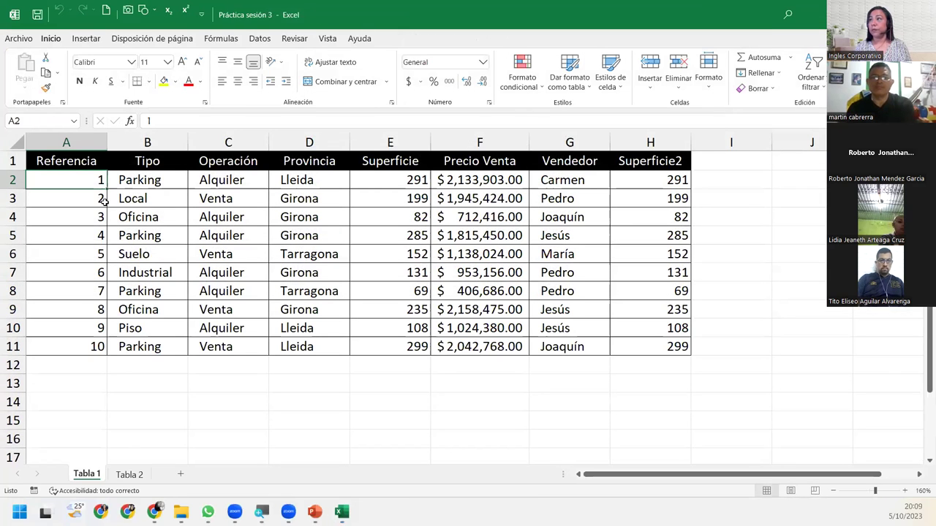
click(130, 474)
click(108, 281)
click(107, 253)
click(107, 225)
click(87, 476)
click(100, 232)
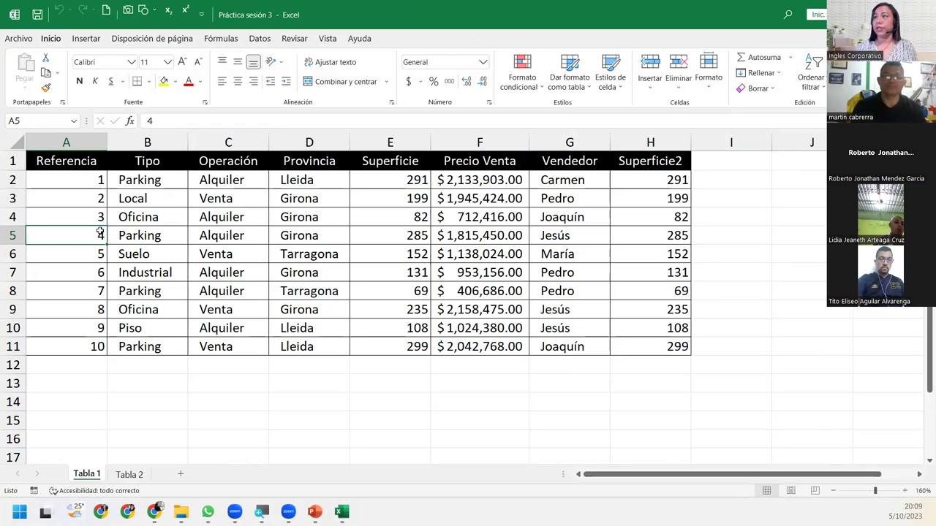
click(54, 158)
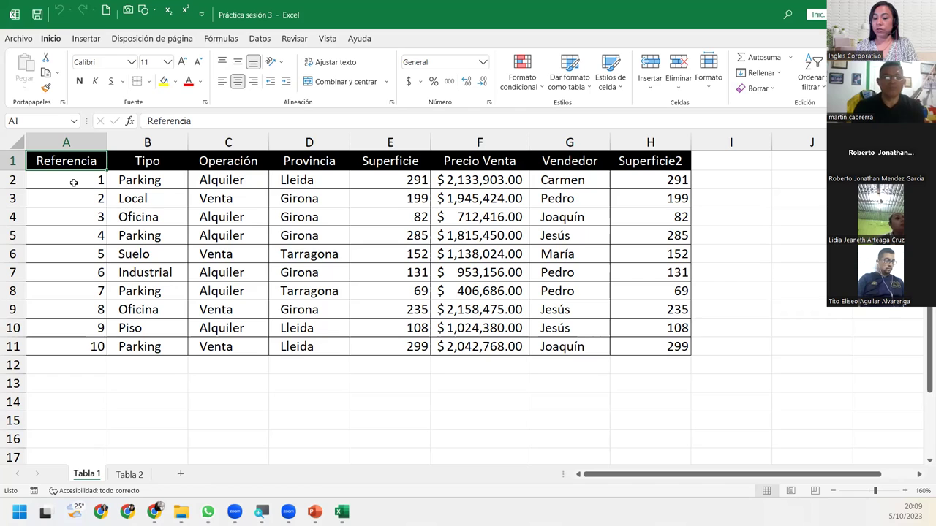
key(ctrl+Down)
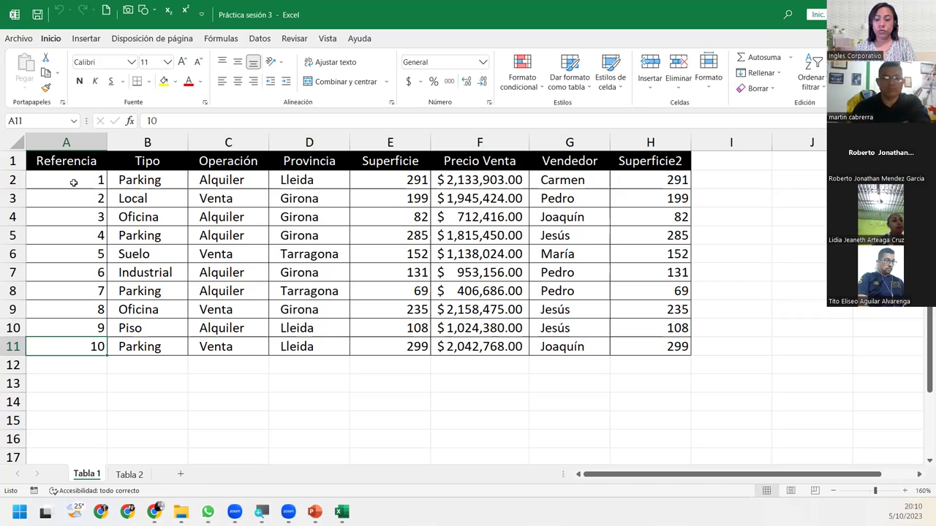
key(ctrl+Right)
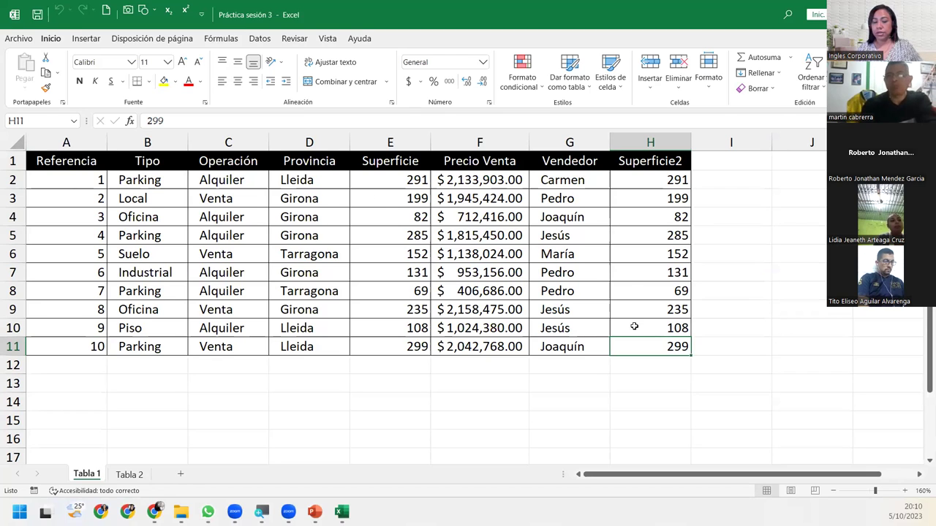
key(ctrl+Up)
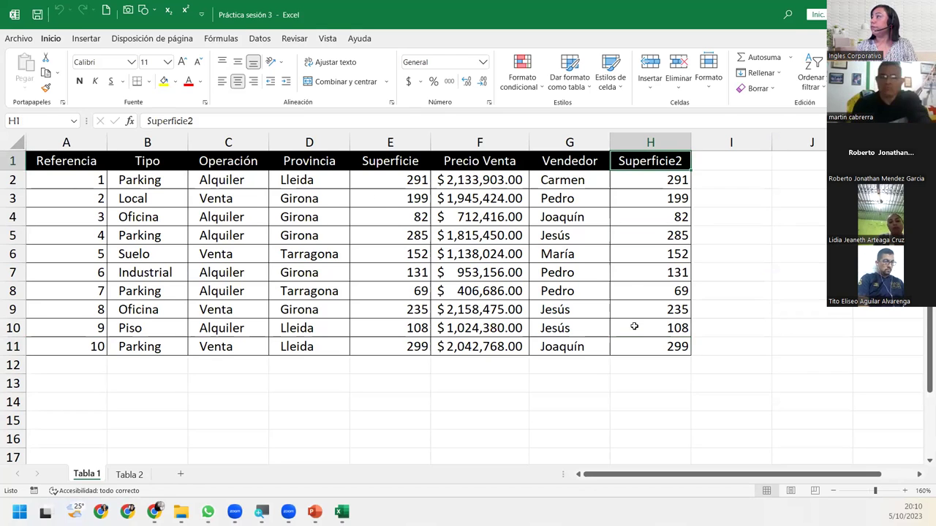
key(ctrl+Left)
key(ctrl+Down)
key(ctrl+Right)
key(ctrl+Up)
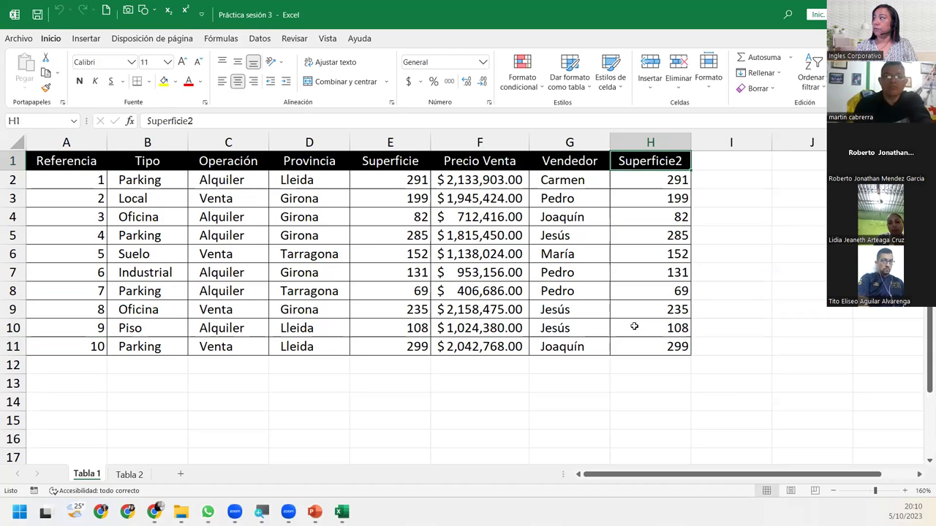
key(ctrl+Left)
key(ctrl+Down)
key(ctrl+Right)
key(ctrl+Up)
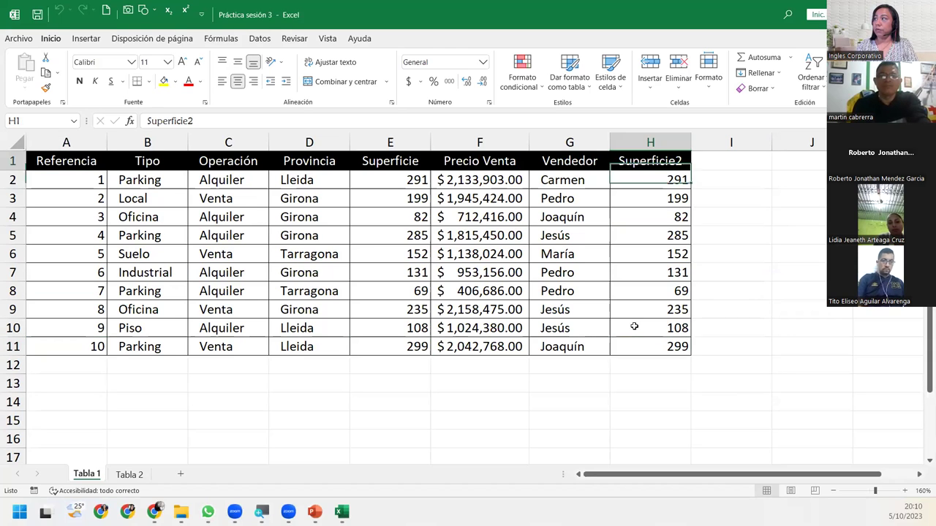
key(ctrl+Left)
key(ctrl+Down)
key(ctrl+Right)
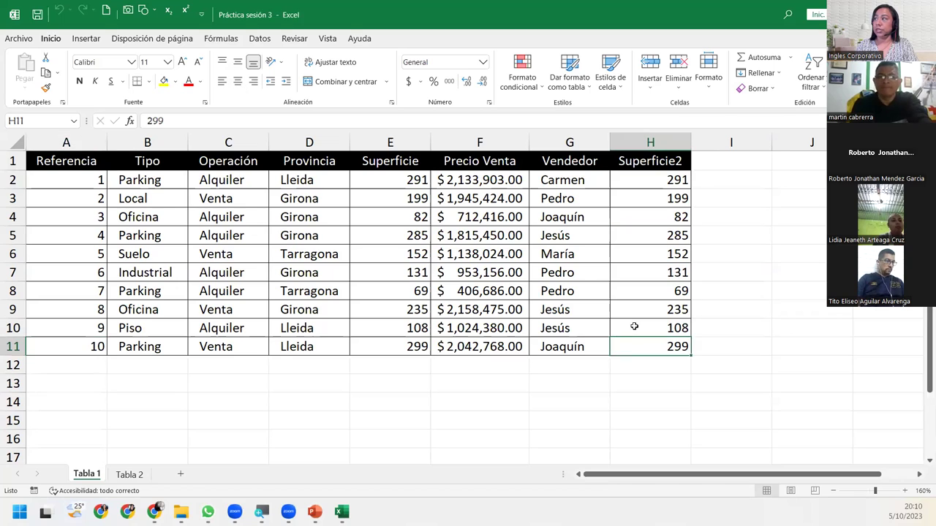
key(ctrl+Up)
key(ctrl+Left)
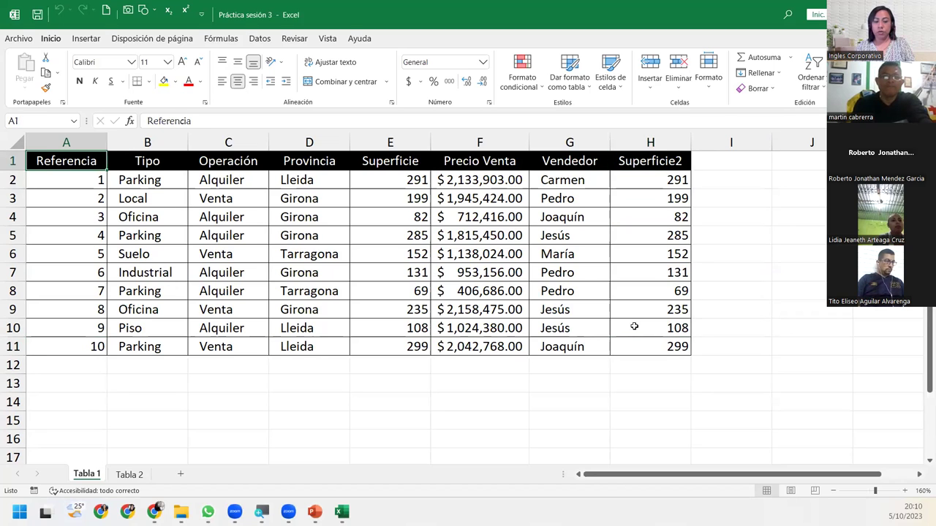
click(634, 326)
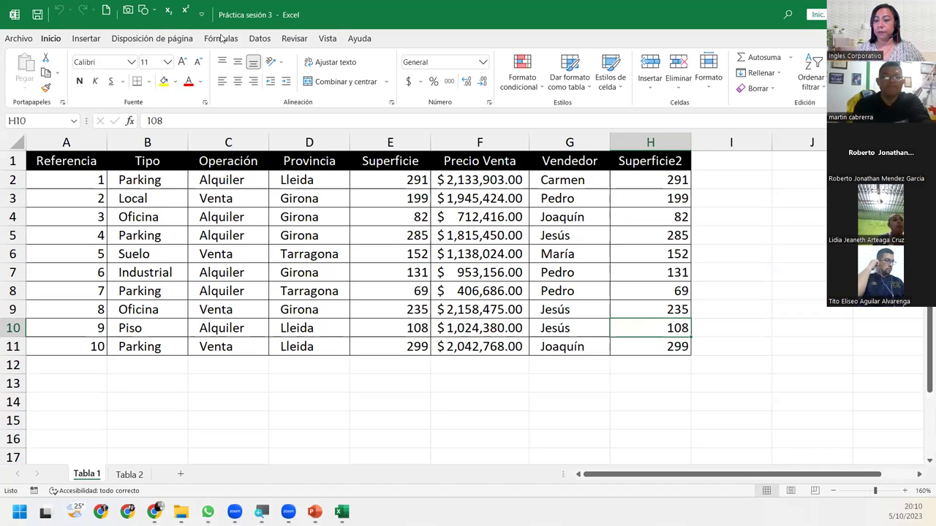
click(68, 162)
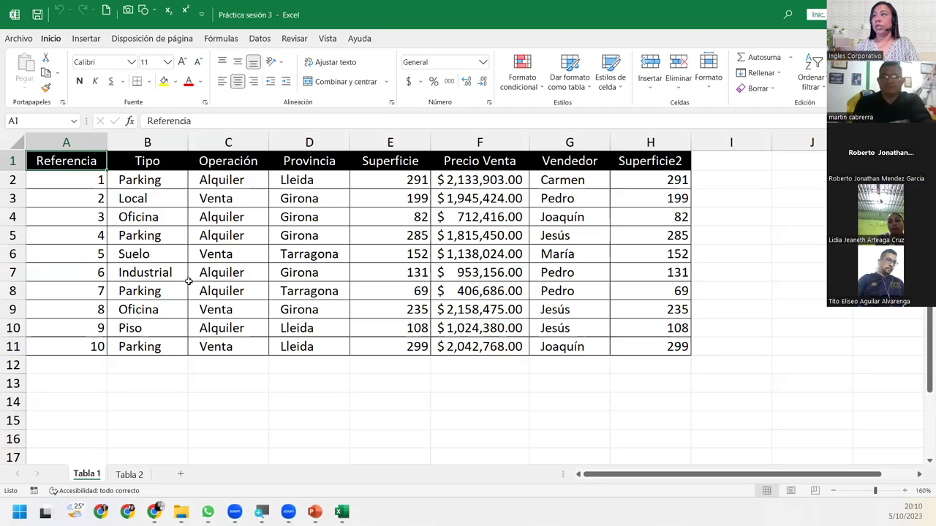
Demonstrate keyboard selection: extend to A11 and column H, then from A1 to A3 and Operación.
key(ctrl+shift+Down)
key(ctrl+shift+Right)
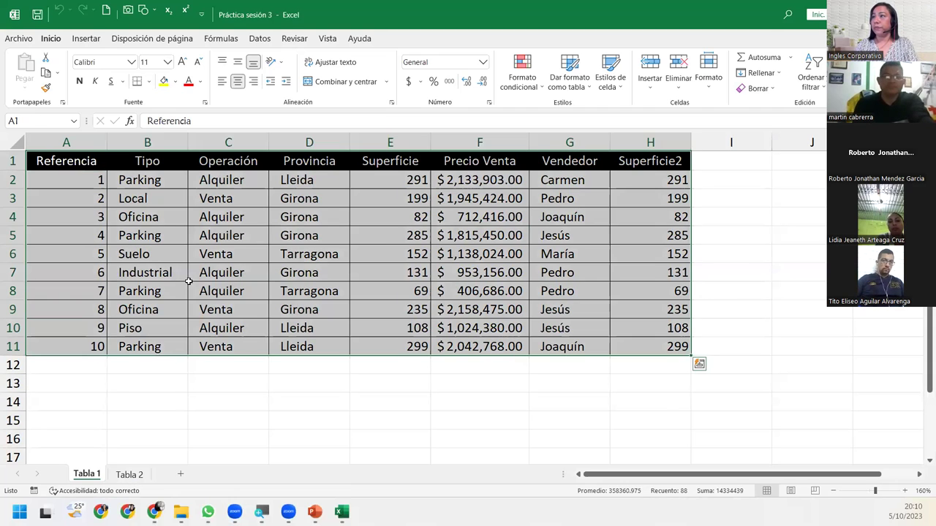
key(ctrl+Home)
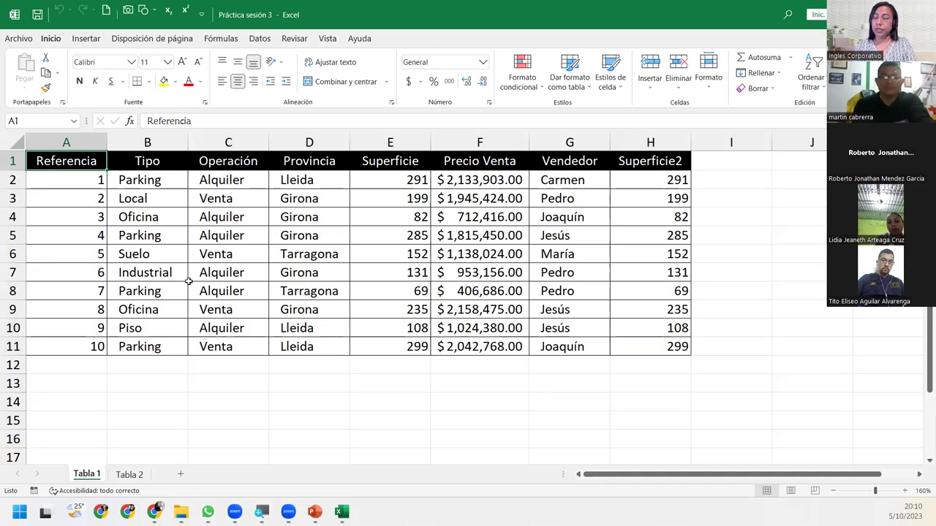
key(shift+Down)
key(shift+Down)
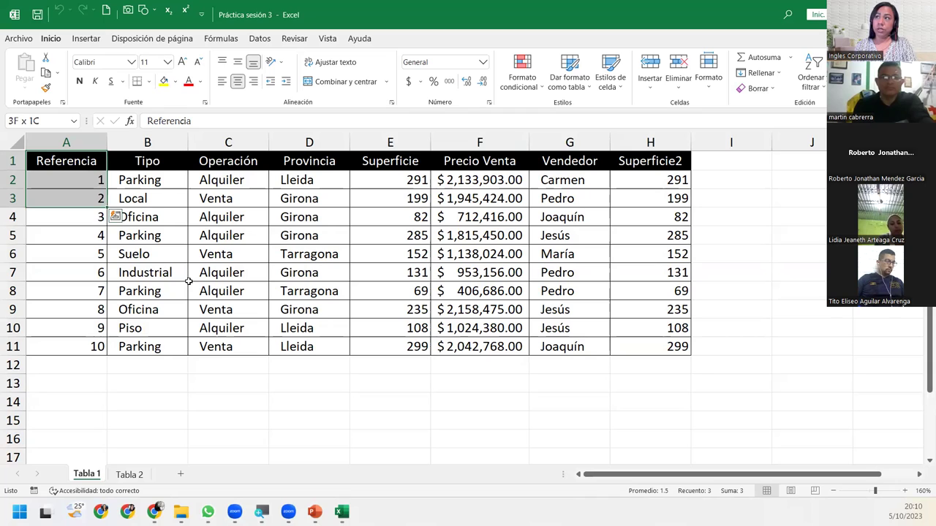
key(shift+Down)
key(shift+Down)
key(shift+Down)
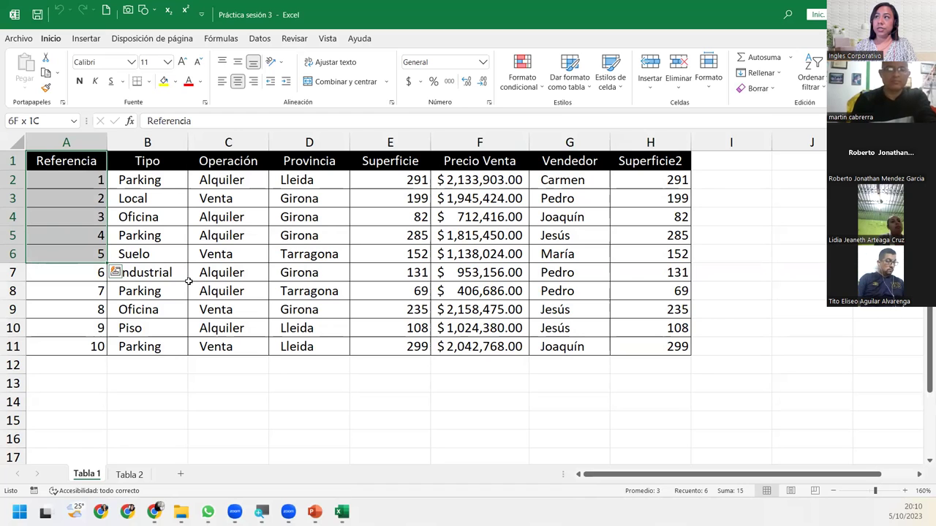
key(shift+Right)
key(shift+Right)
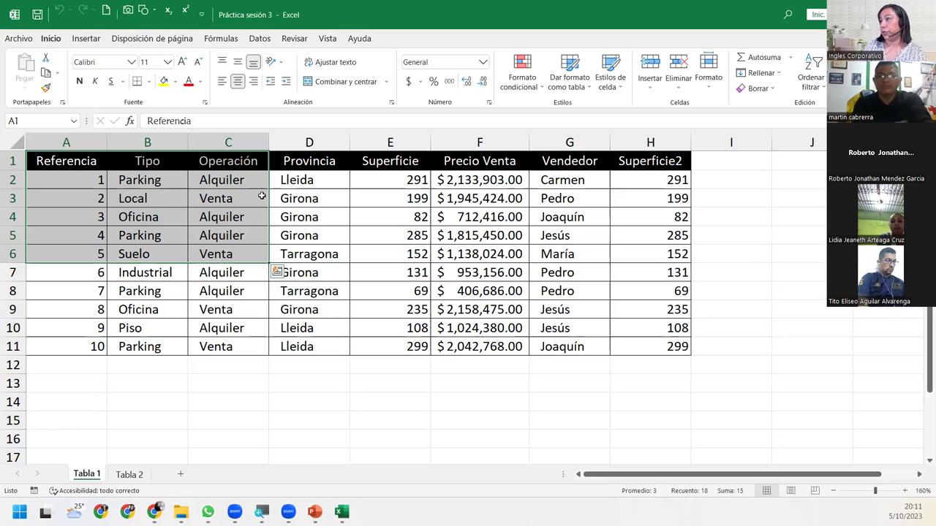
Drag-select Referencia and Operación rows 2–9, then select Referencia from A1 down to A11.
click(208, 196)
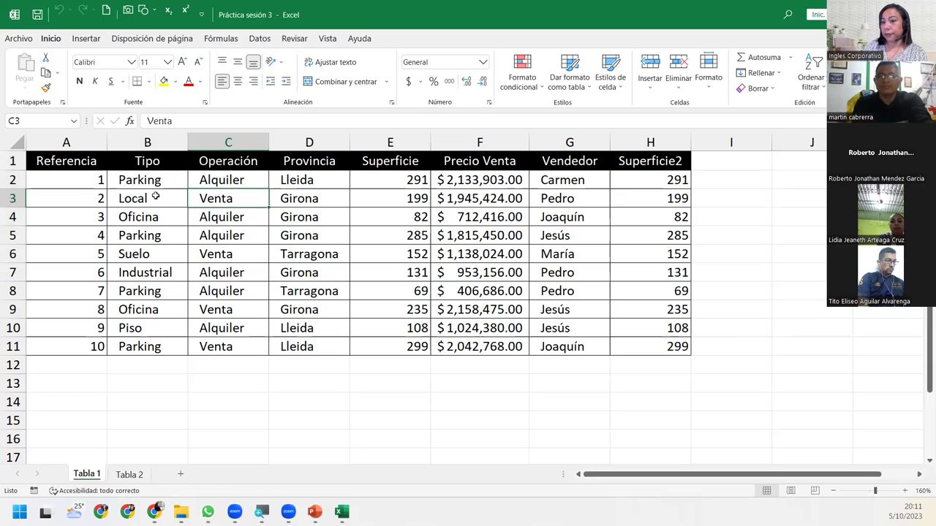
drag(88, 179, 94, 313)
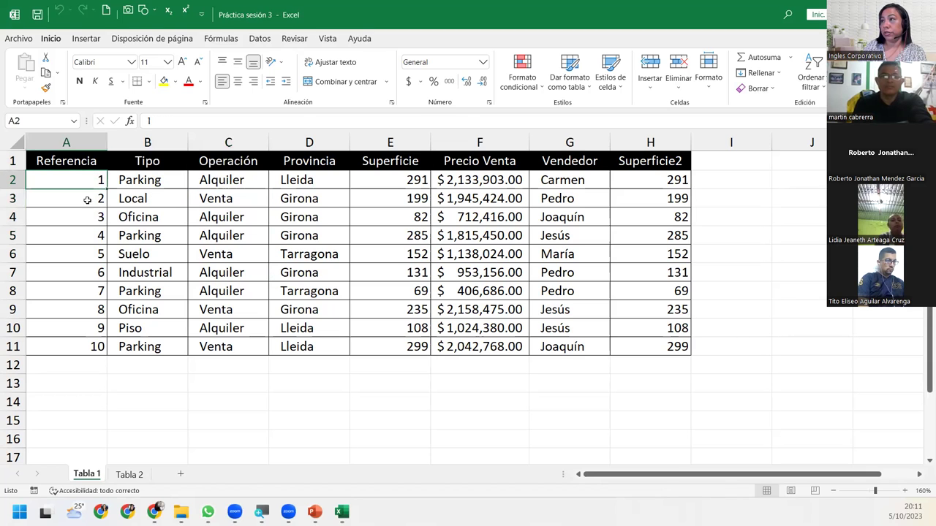
drag(219, 180, 219, 309)
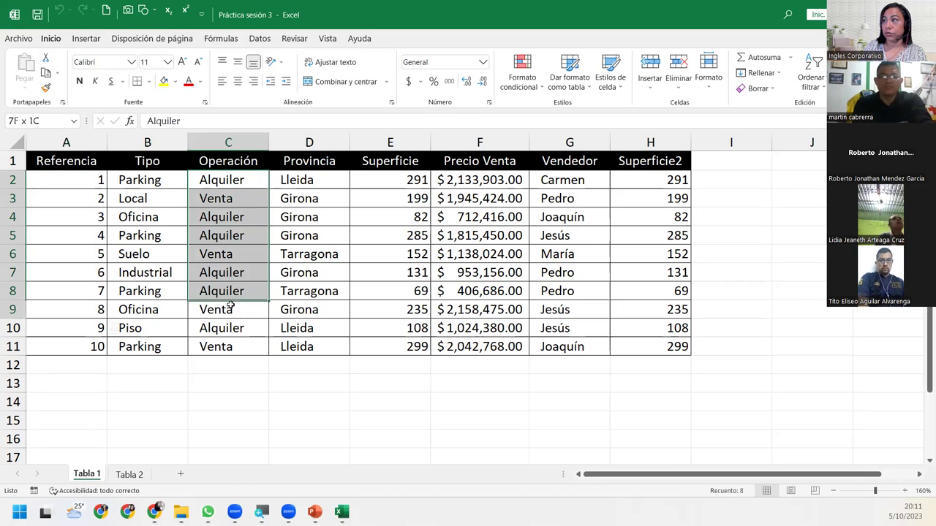
click(95, 177)
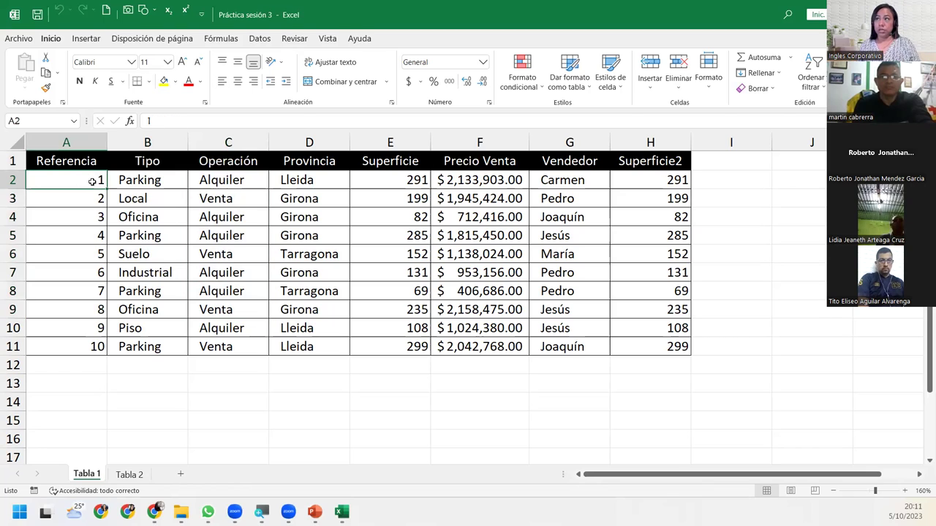
click(82, 164)
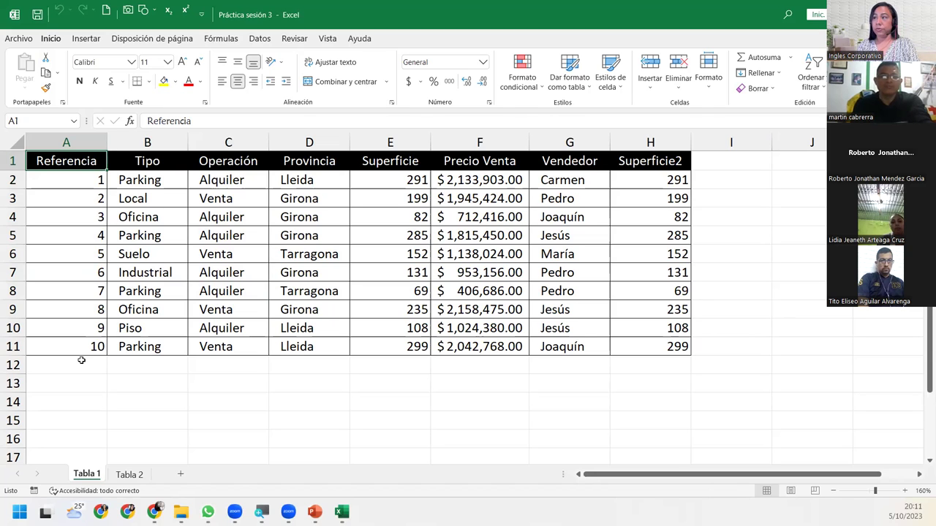
key(shift+Down)
key(shift+Down)
key(shift+Down)
key(shift+Down)
key(shift+Down)
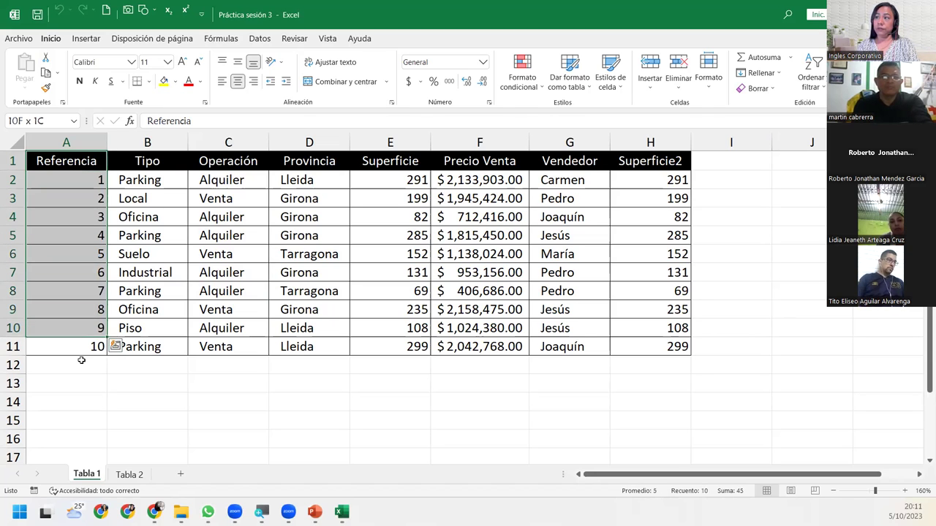
key(shift+Down)
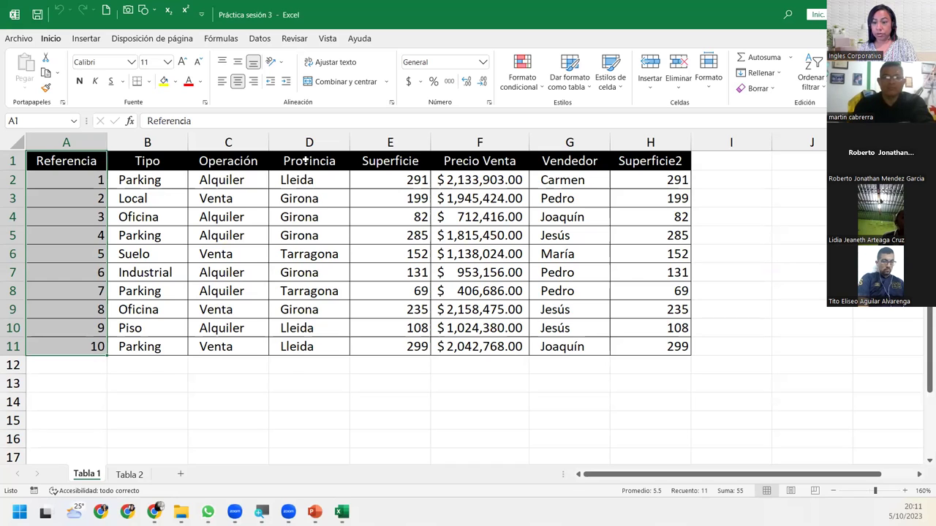
ctrl+click(306, 159)
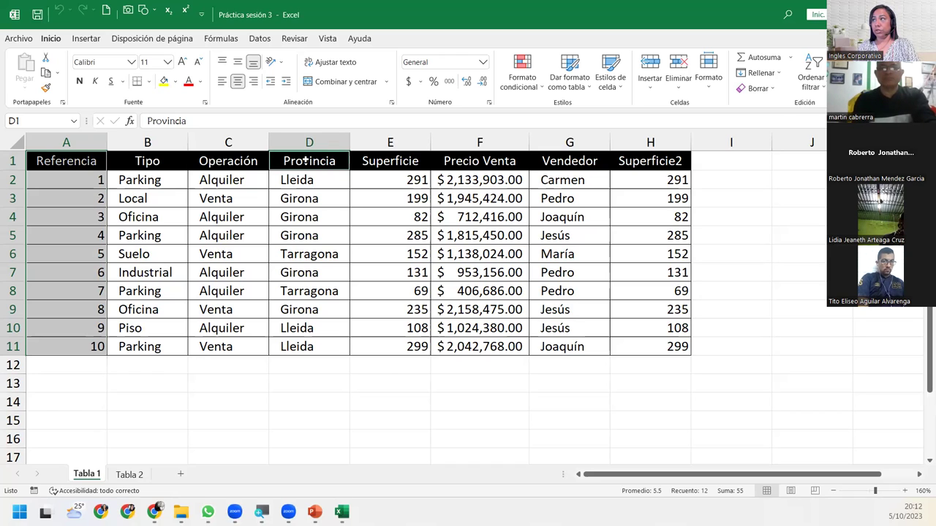
key(ctrl+shift+Down)
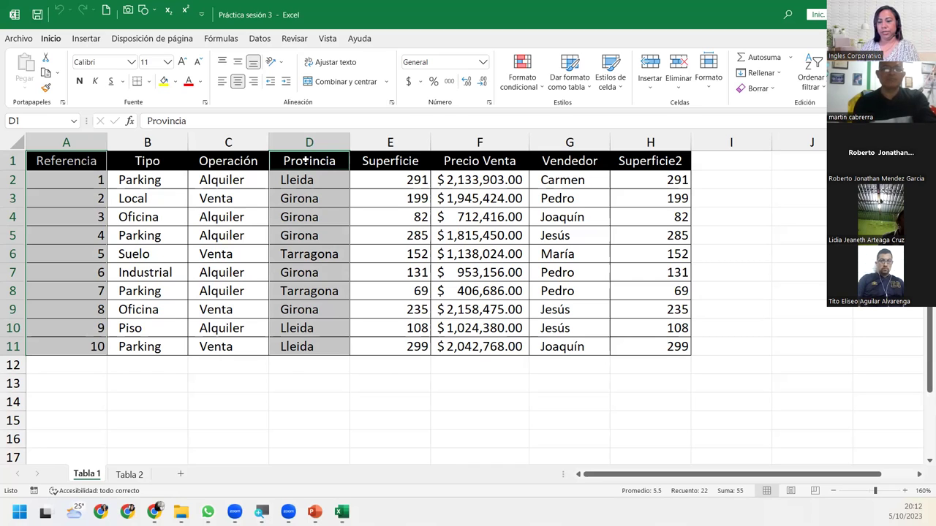
key(Left)
key(Left)
key(Left)
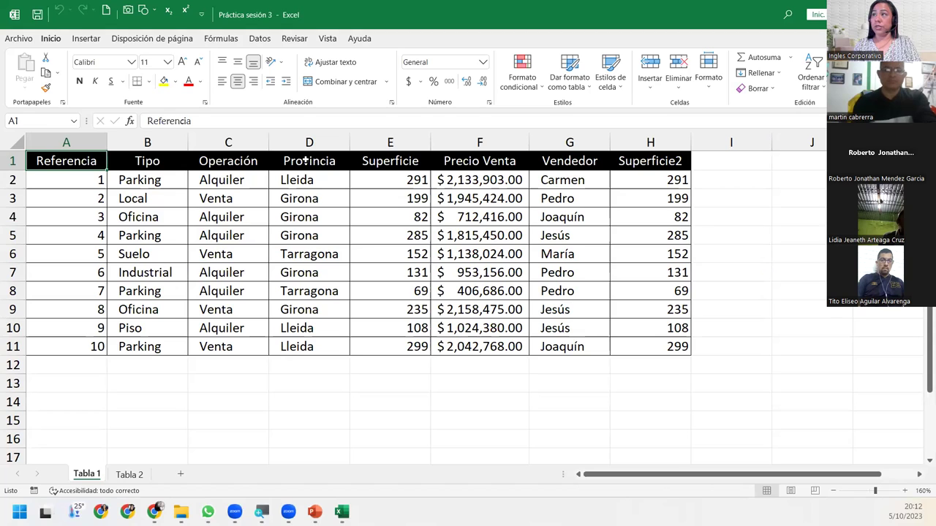
key(shift+Down)
key(shift+Down)
key(shift+Down)
key(shift+Down)
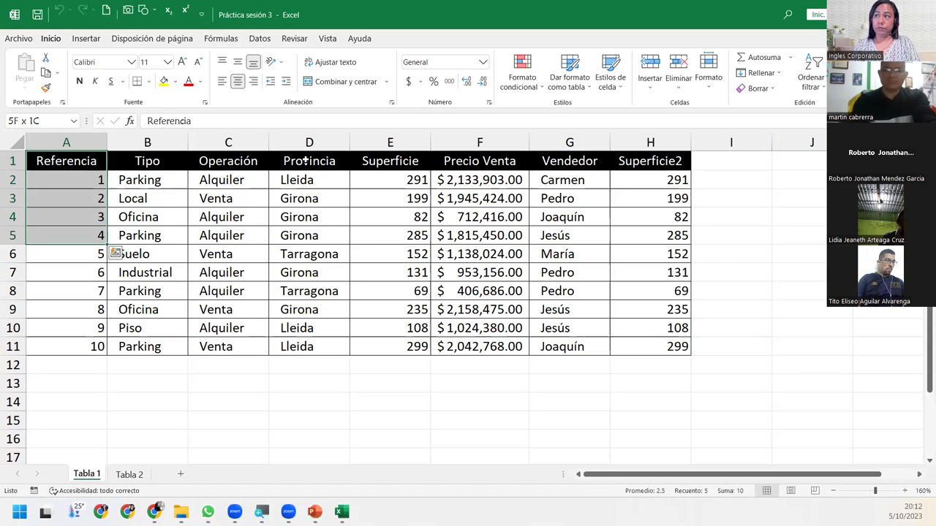
key(shift+Down)
key(shift+Down)
key(shift+Down)
key(shift+Down)
key(shift+Down)
key(shift+Down)
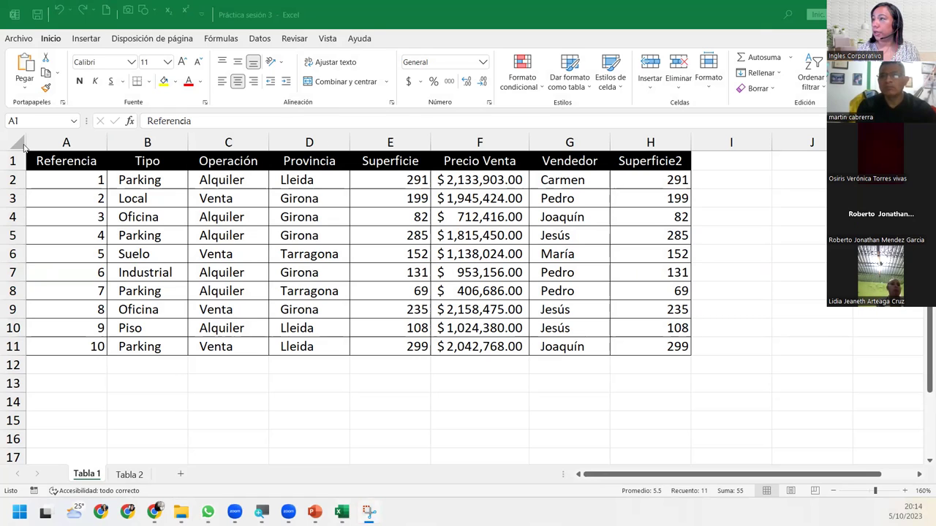
Select A1:A11 plus D1:D11 and copy both ranges with Ctrl+C.
key(ctrl+shift+Down)
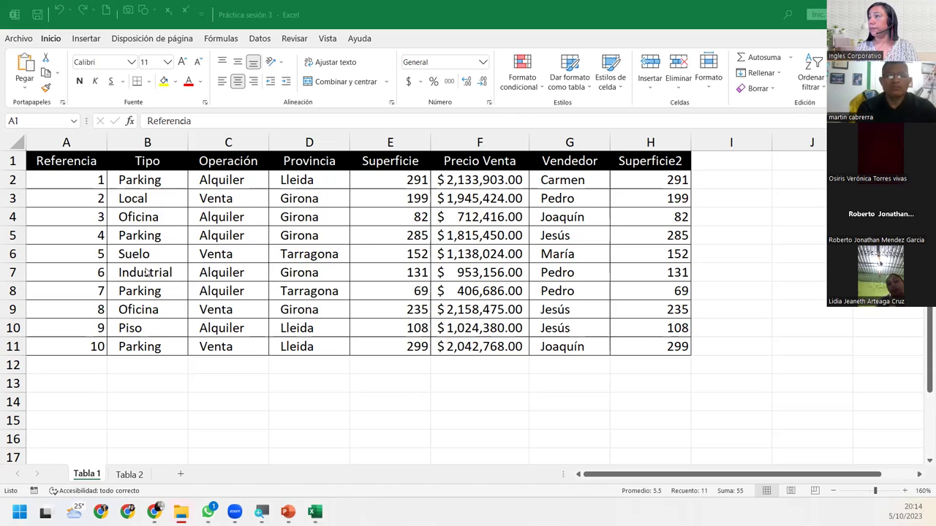
key(ctrl+shift+Down)
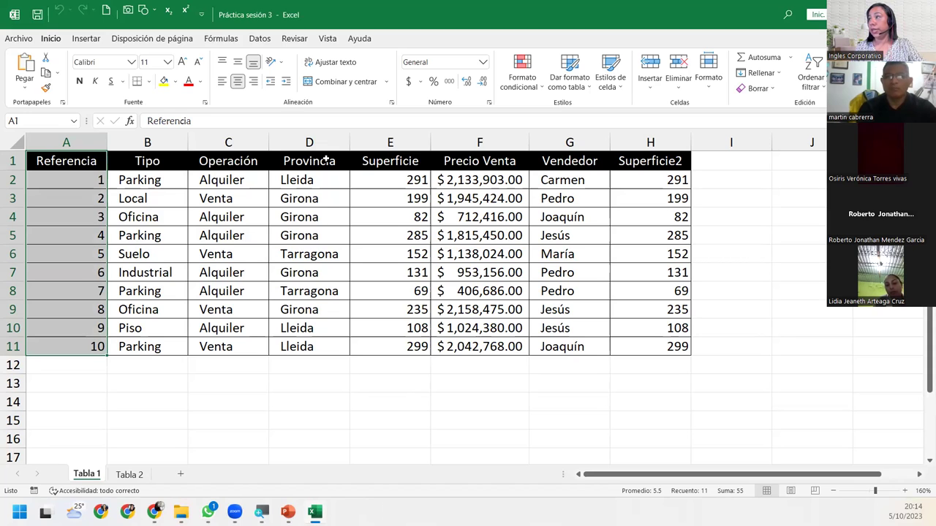
ctrl+click(325, 159)
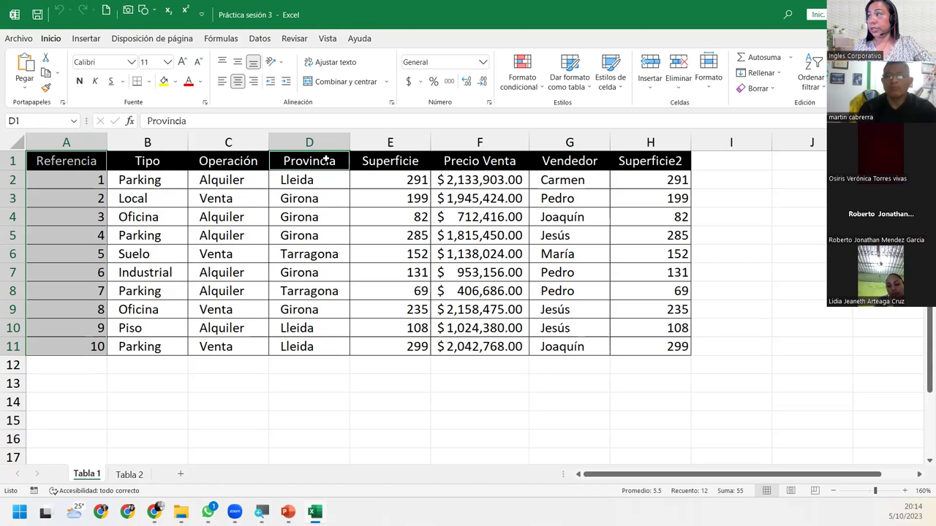
key(ctrl+shift+Down)
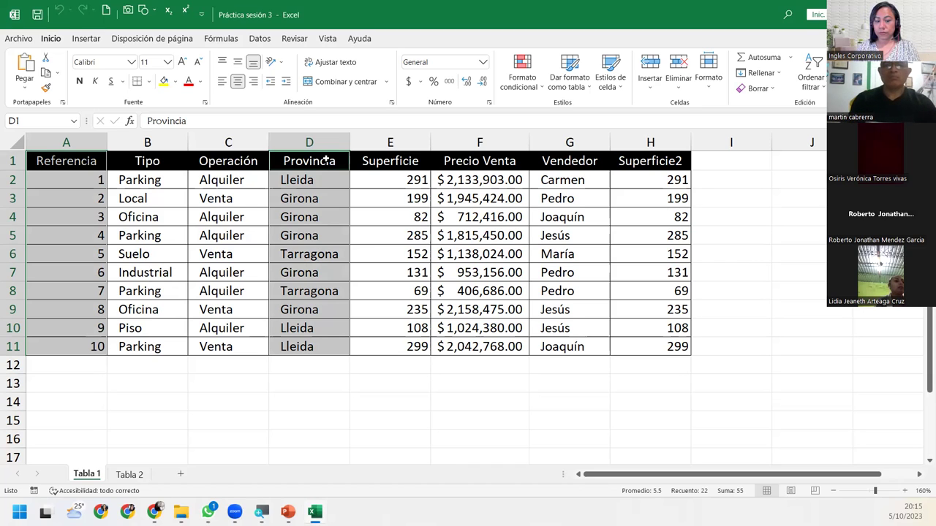
key(ctrl+c)
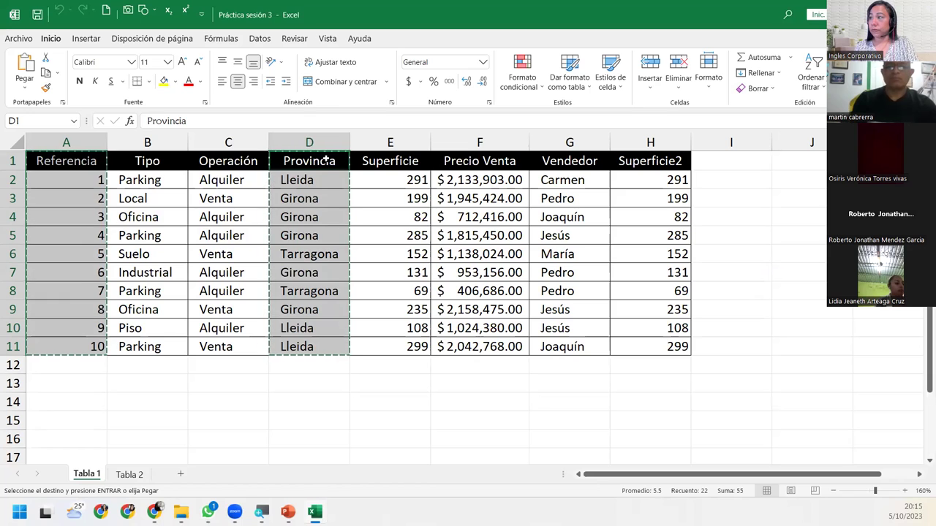
Click away from the workbook, then bring the Excel window back into focus.
click(328, 161)
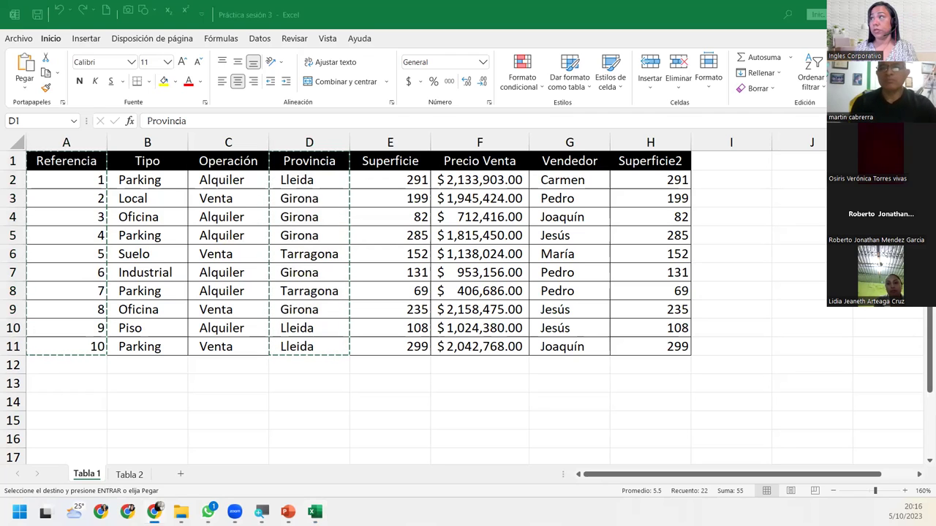
click(417, 279)
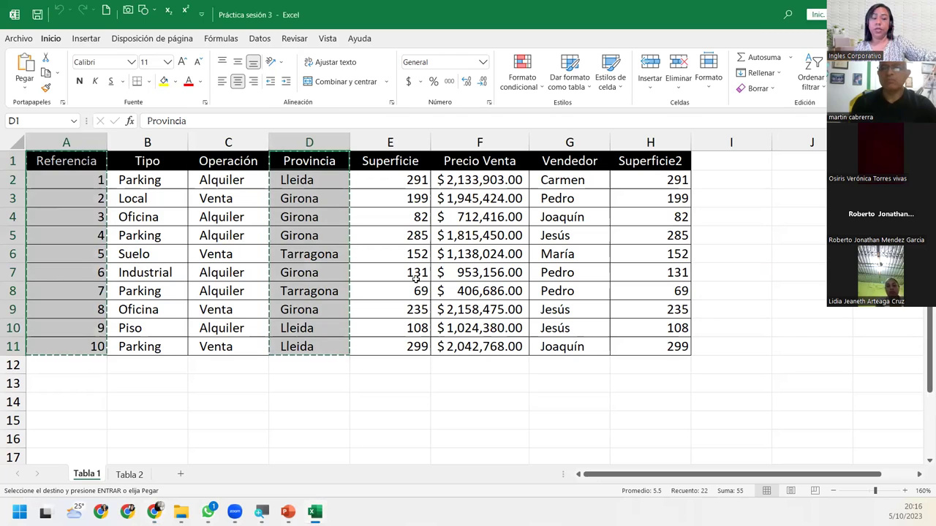
Reselect Referencia A1:A11 and Provincia D1:D11 together and copy them.
click(66, 152)
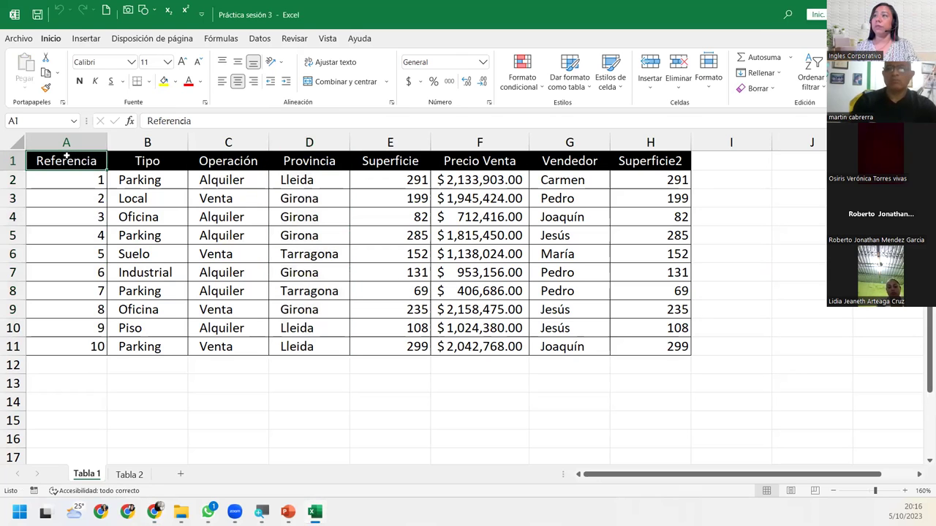
key(shift+Down)
key(shift+Down)
key(shift+Down)
key(shift+Down)
key(shift+Down)
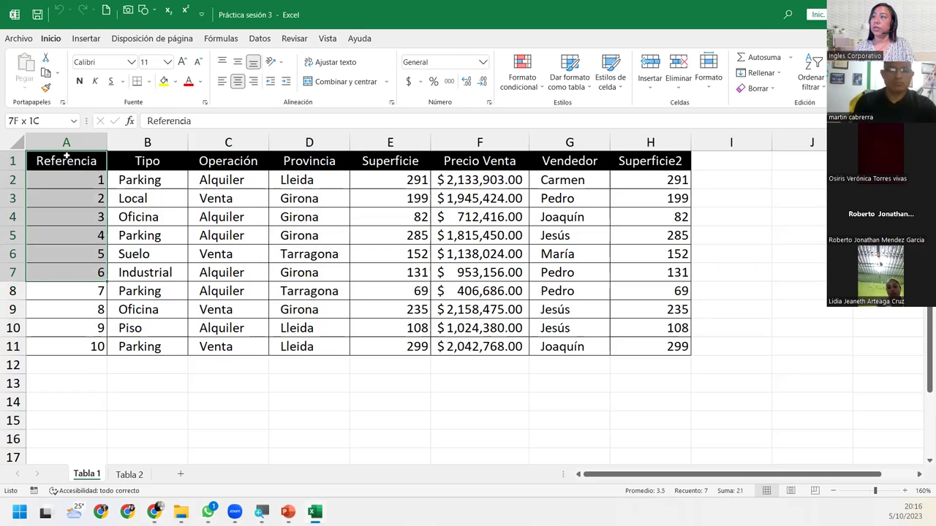
drag(67, 155, 67, 346)
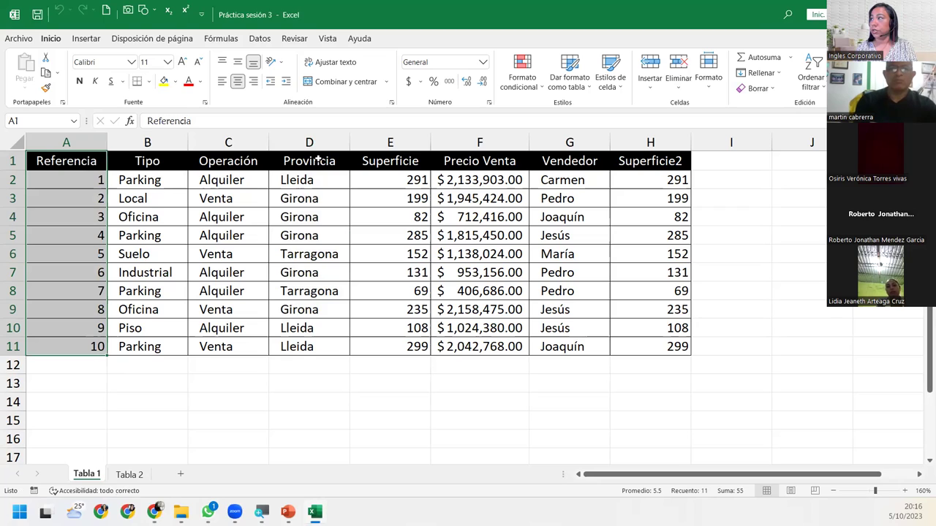
ctrl+click(318, 158)
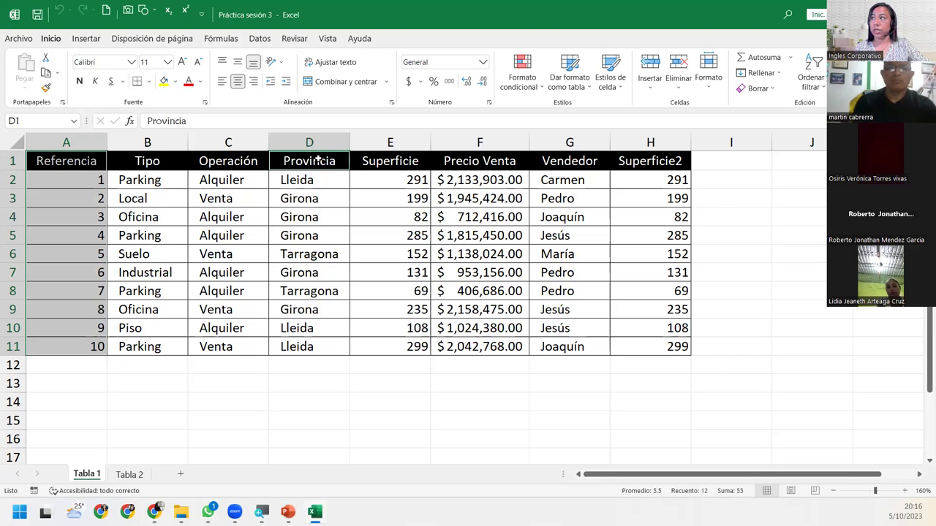
key(ctrl+shift+Down)
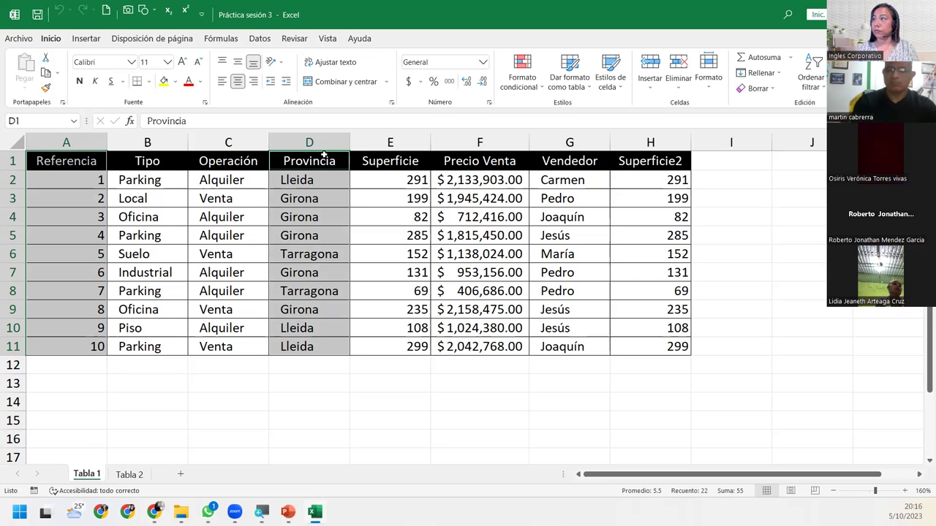
key(ctrl+c)
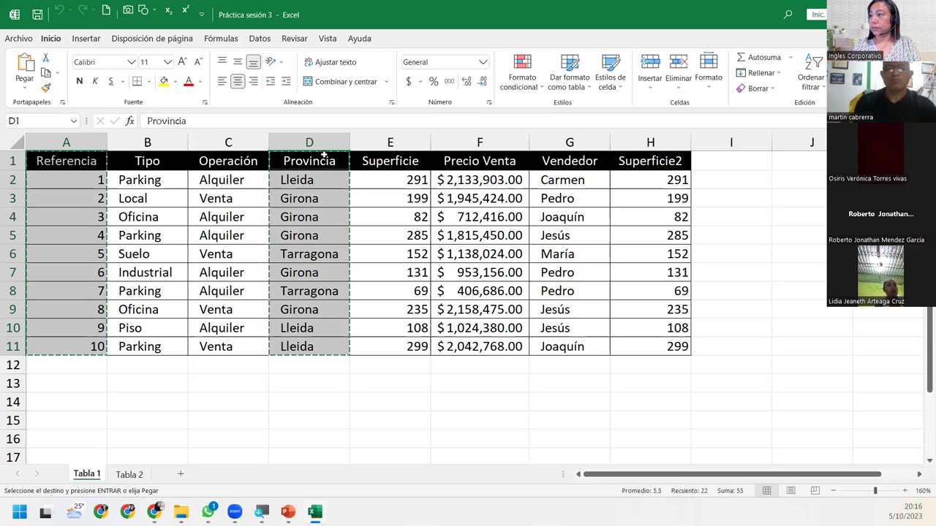
Clear the column highlight and move to the Tabla 2 sheet, keeping the copy.
click(324, 154)
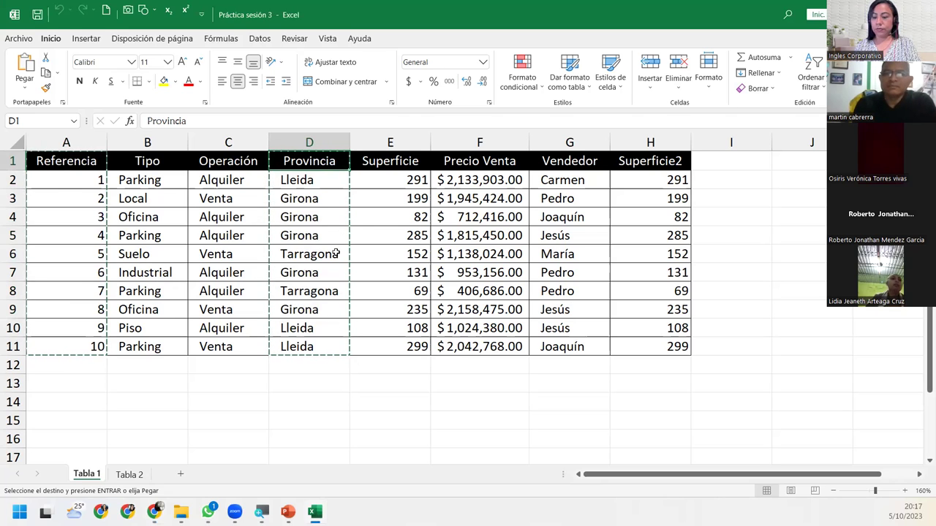
key(ctrl+Page_Down)
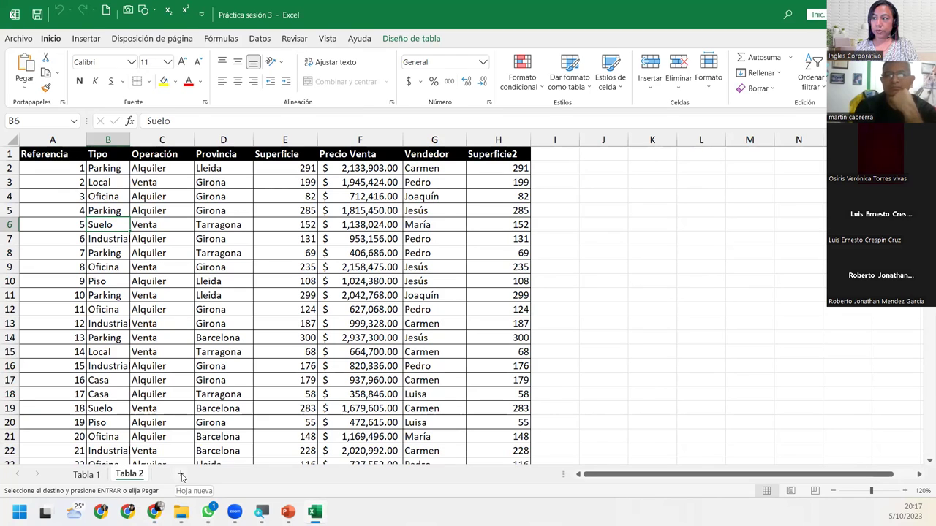
Add a new sheet Hoja1 and paste the Referencia and Provincia columns into A1:B11.
click(182, 475)
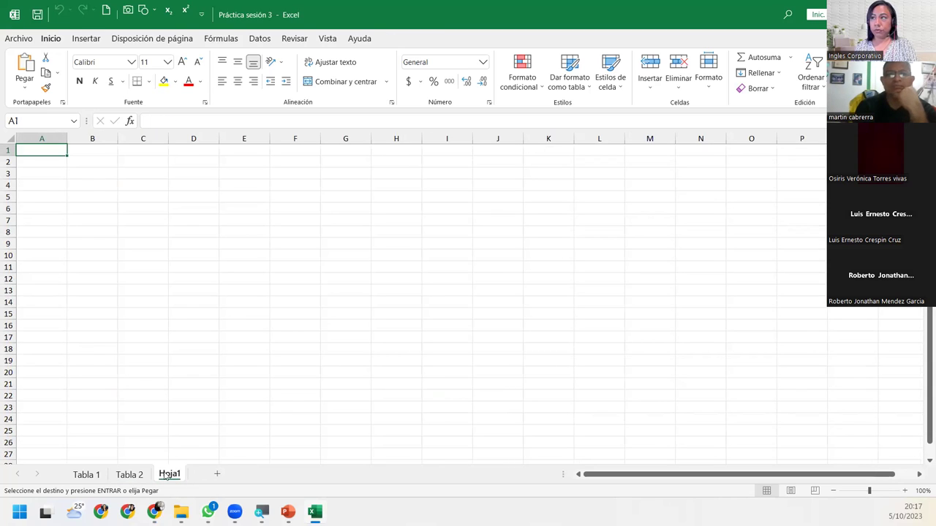
key(Return)
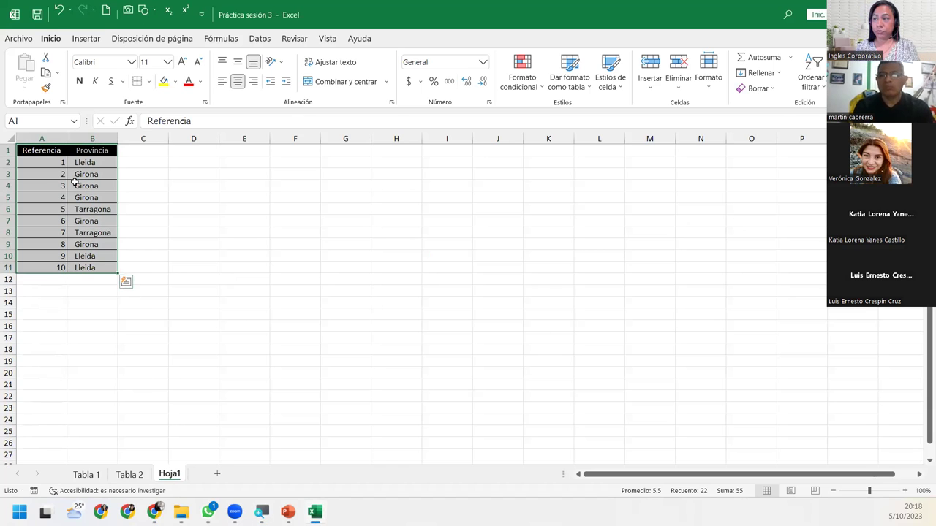
key(ctrl+Home)
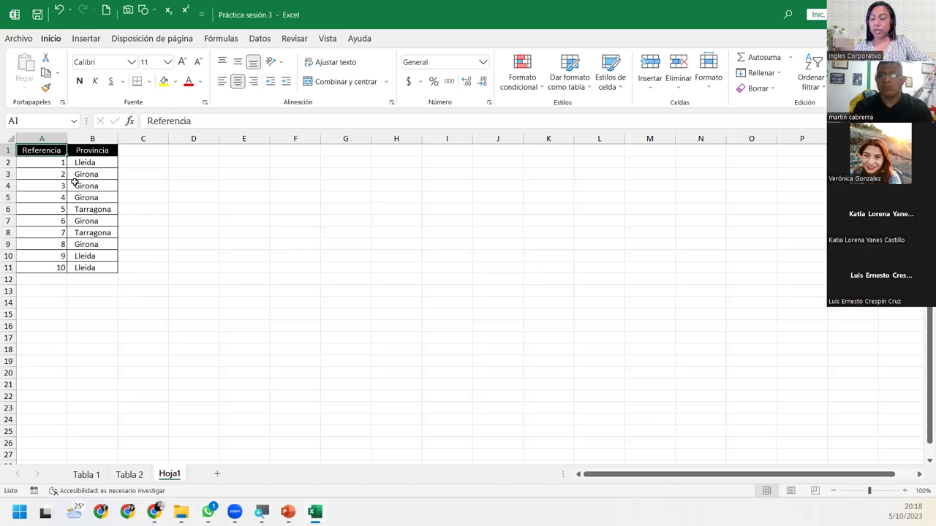
Flick between the Tabla 1 and Tabla 2 sheets, ending on Tabla 1.
key(ctrl+Page_Up)
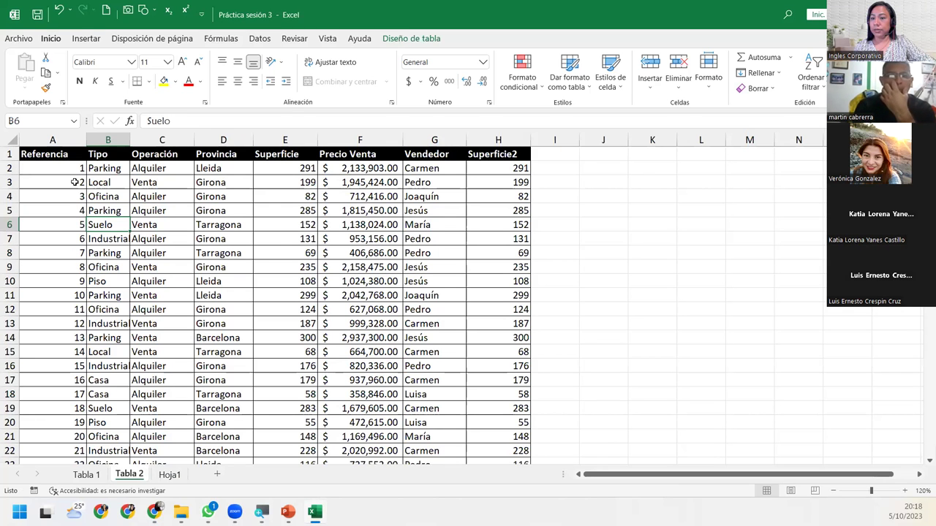
key(ctrl+Page_Up)
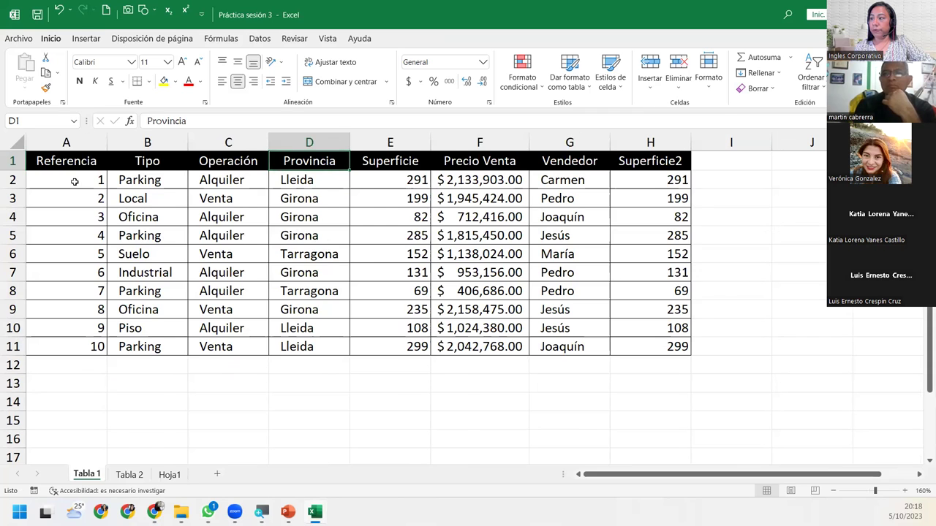
key(ctrl+Page_Down)
key(ctrl+Page_Down)
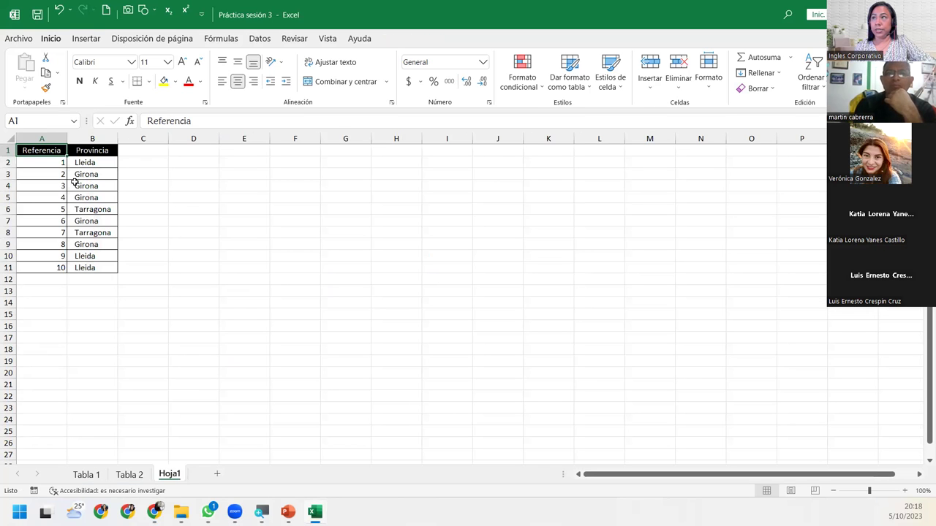
key(ctrl+Page_Up)
key(ctrl+Page_Up)
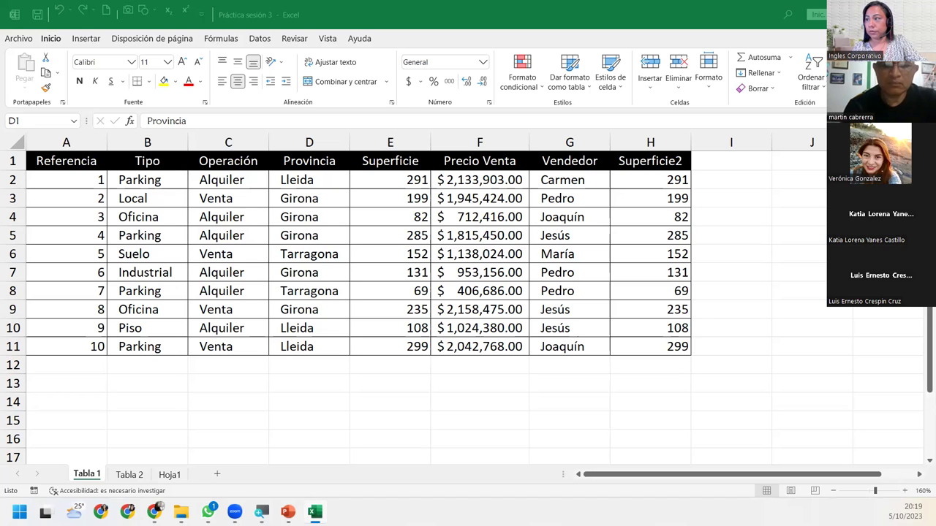
On Tabla 1, select the Referencia header A1 and column A1:A11, leaving the header unchanged.
click(179, 213)
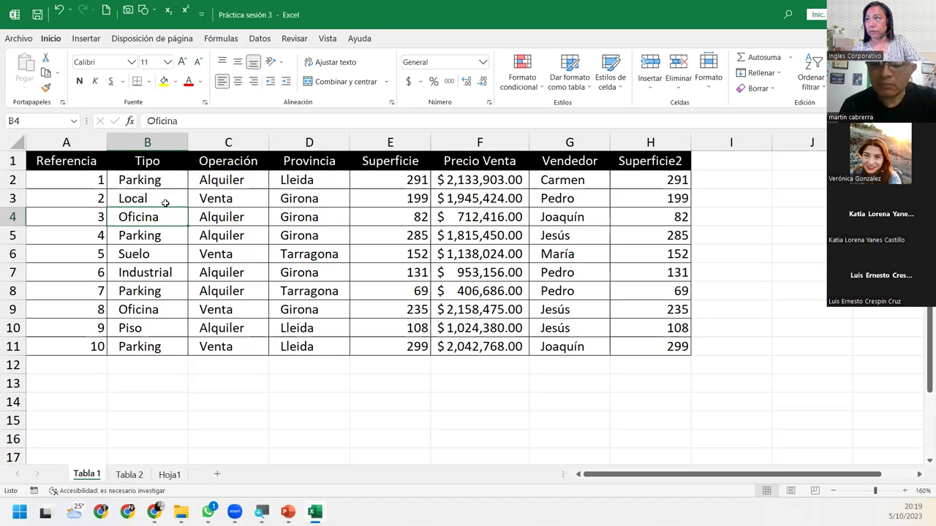
click(79, 169)
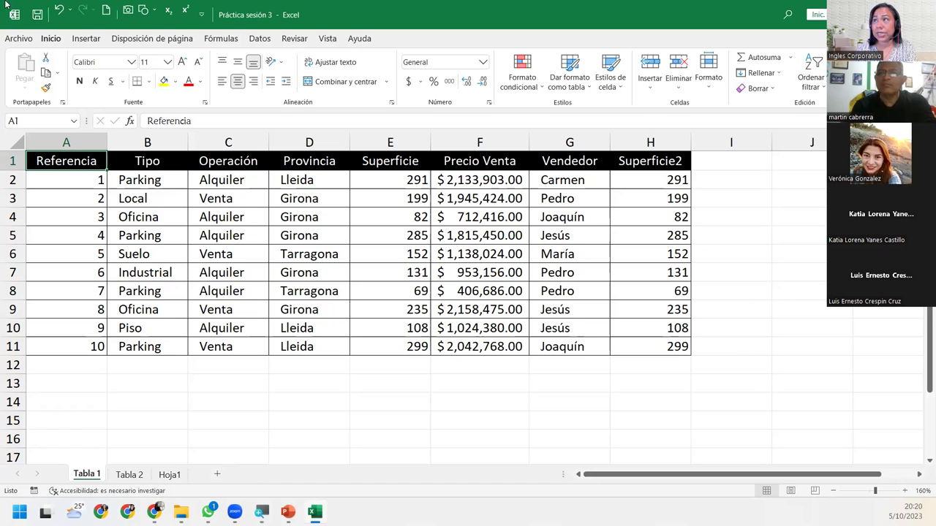
double_click(56, 161)
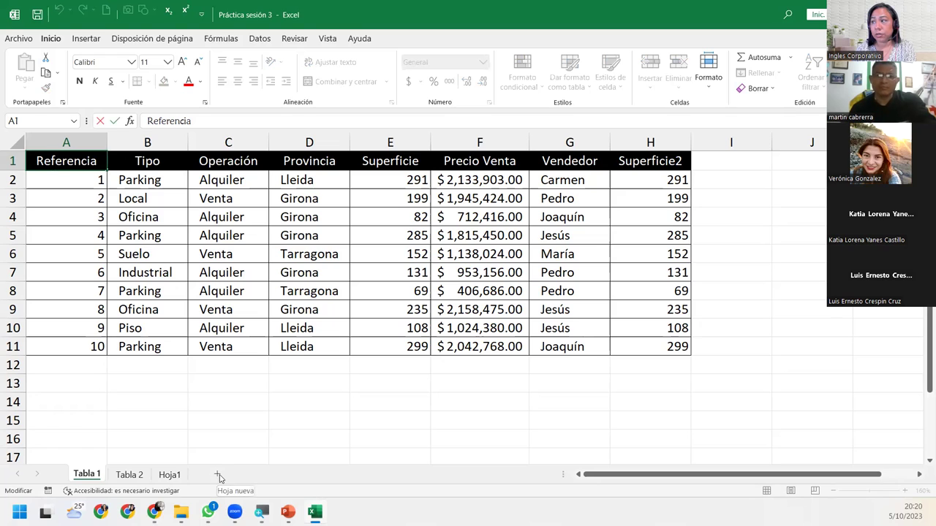
click(101, 178)
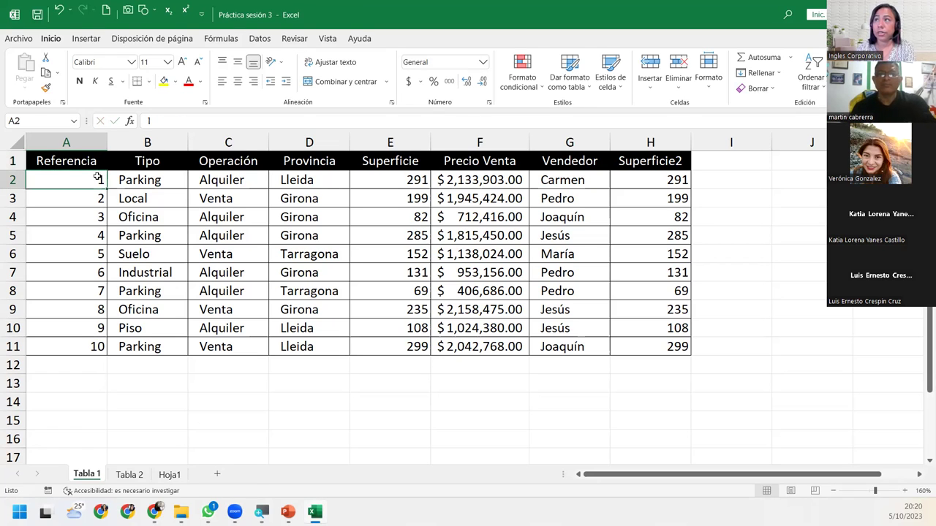
drag(74, 152, 73, 347)
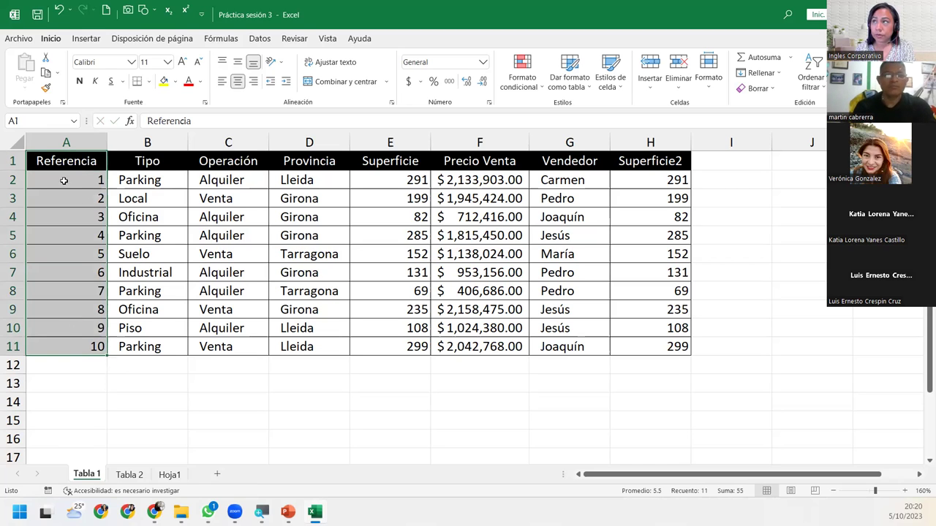
click(56, 160)
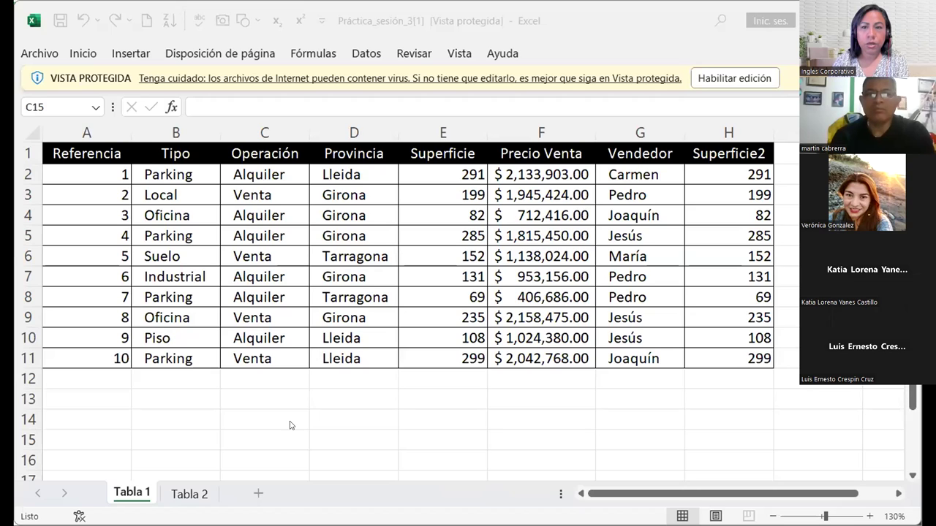
Bring the downloaded Práctica_sesión_3[1] workbook into focus and enable editing on it.
click(301, 488)
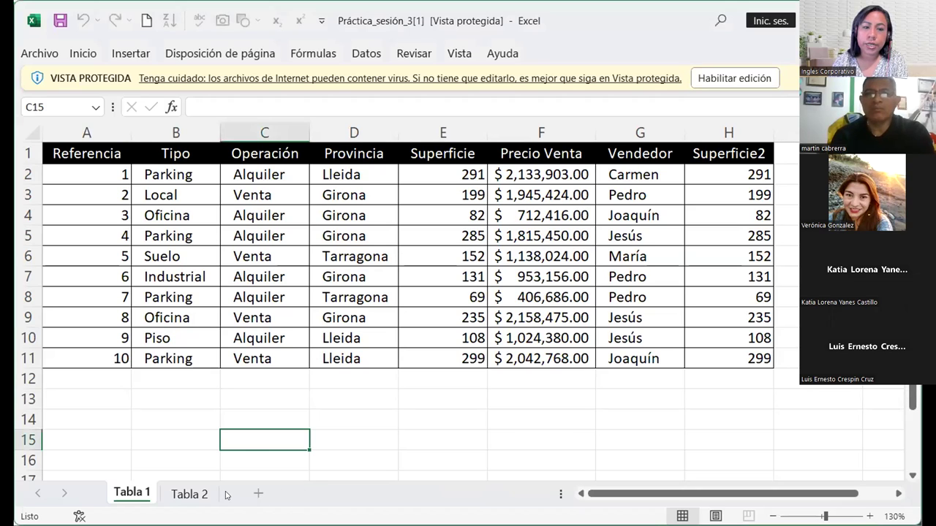
click(177, 458)
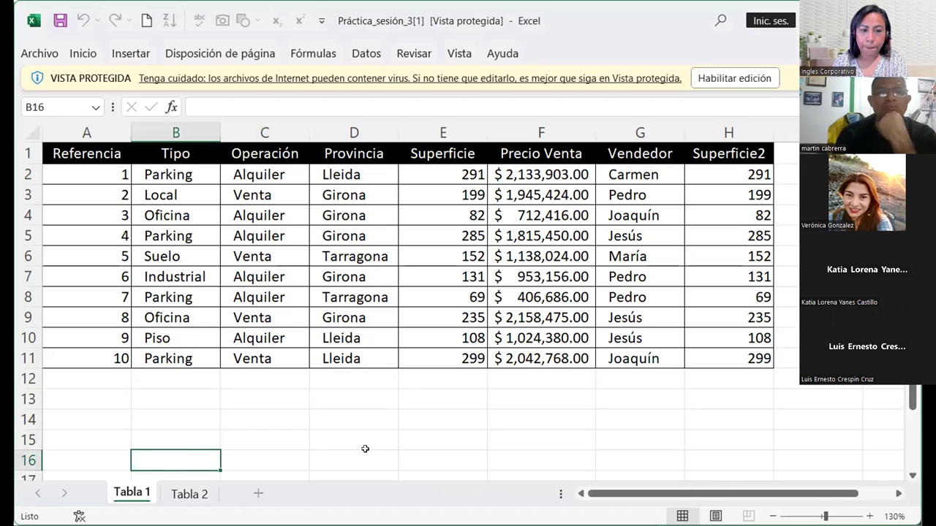
click(359, 378)
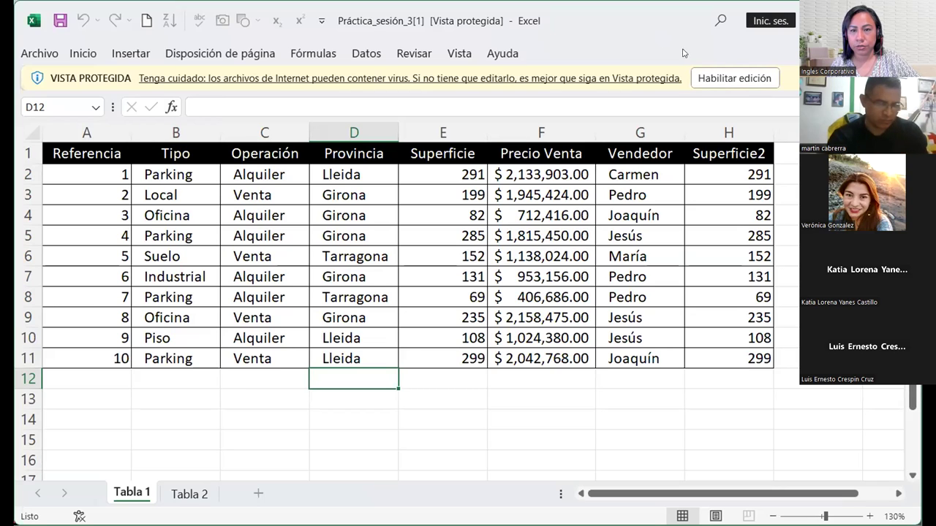
click(758, 82)
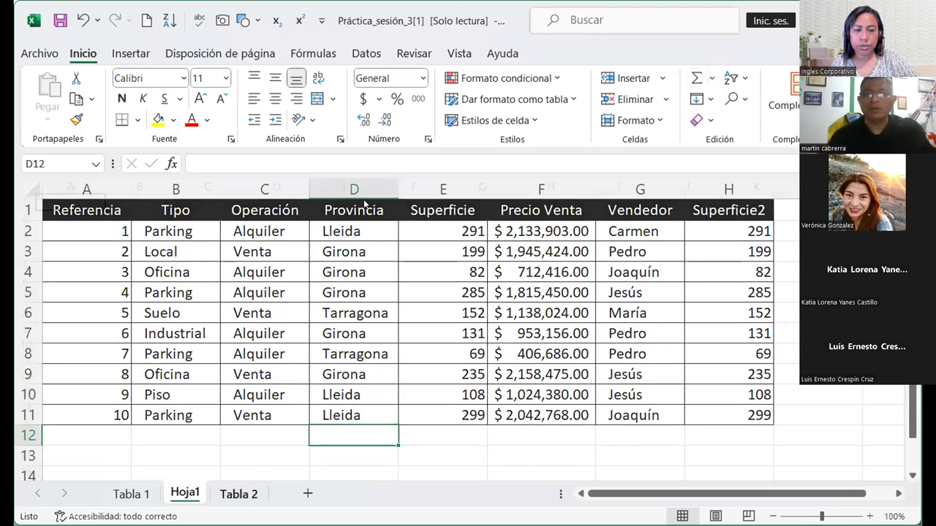
On Tabla 1, select and copy the Referencia and Provincia columns down to row 11.
click(140, 495)
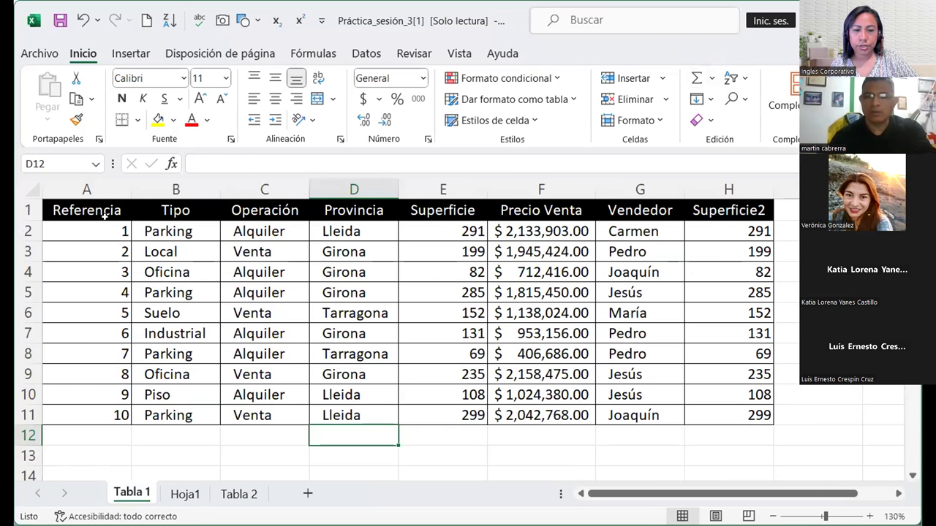
click(105, 213)
key(shift+Down)
key(shift+Down)
key(shift+Down)
key(shift+Down)
key(shift+Down)
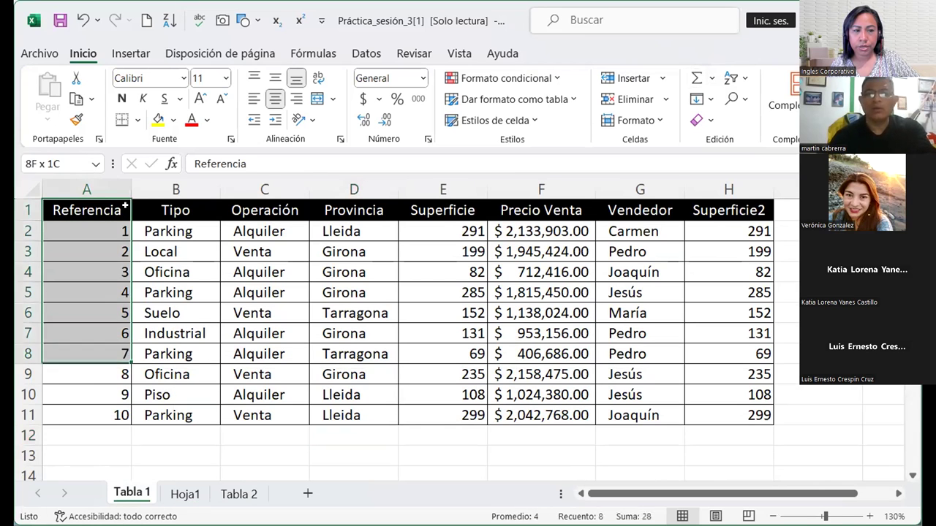
key(shift+Down)
key(shift+Down)
key(shift+Down)
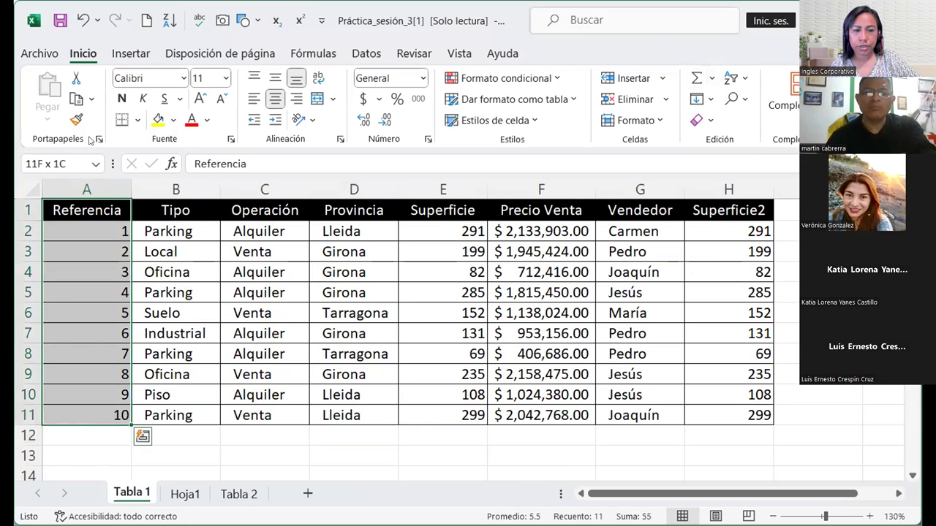
ctrl+click(355, 210)
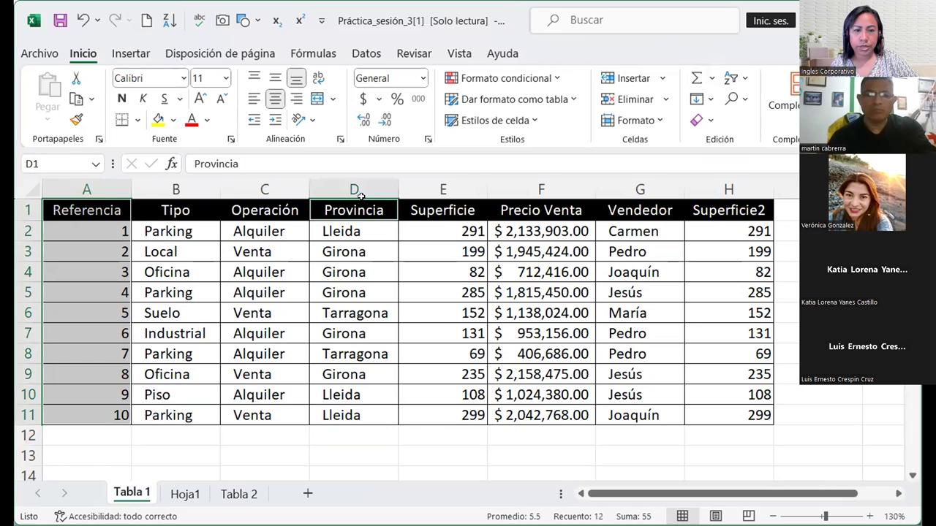
key(ctrl+shift+Down)
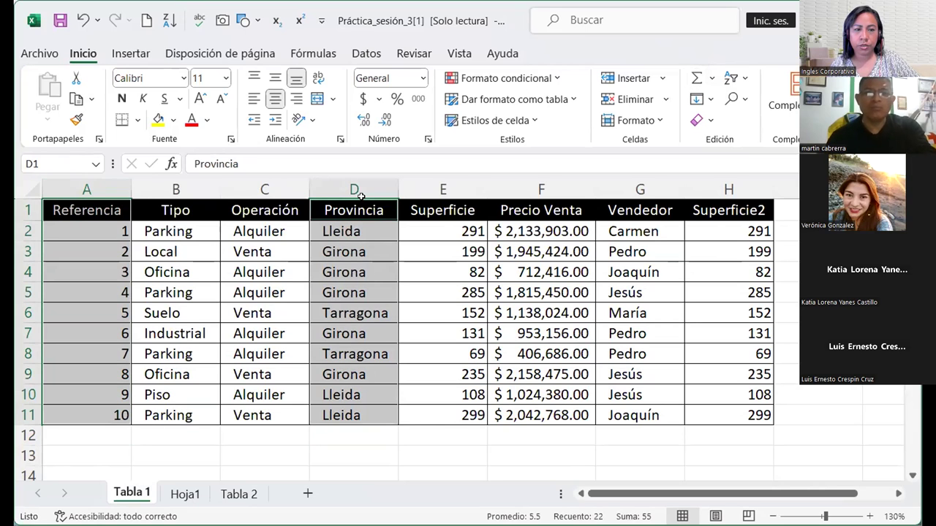
key(ctrl+c)
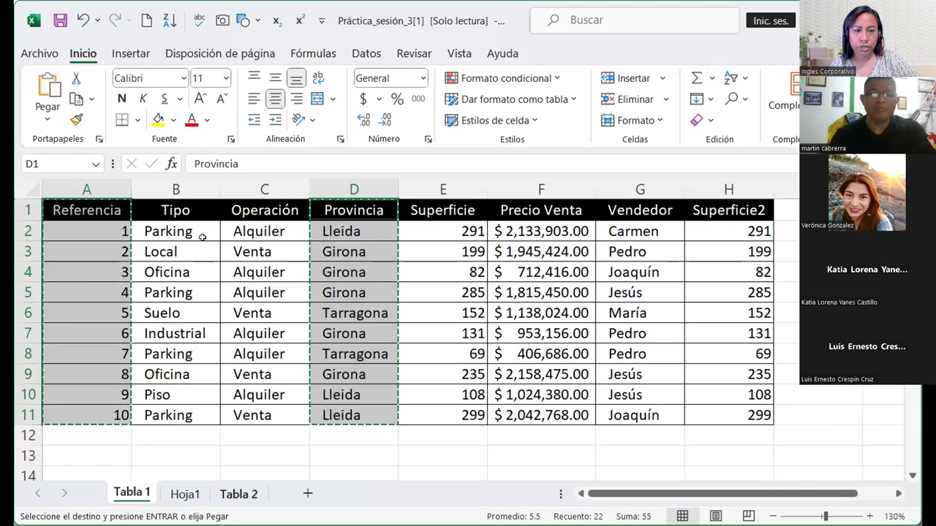
Paste the copied columns at A1 of Hoja1, undoing and redoing the paste.
key(ctrl+Page_Down)
key(ctrl+Page_Down)
key(ctrl+Page_Up)
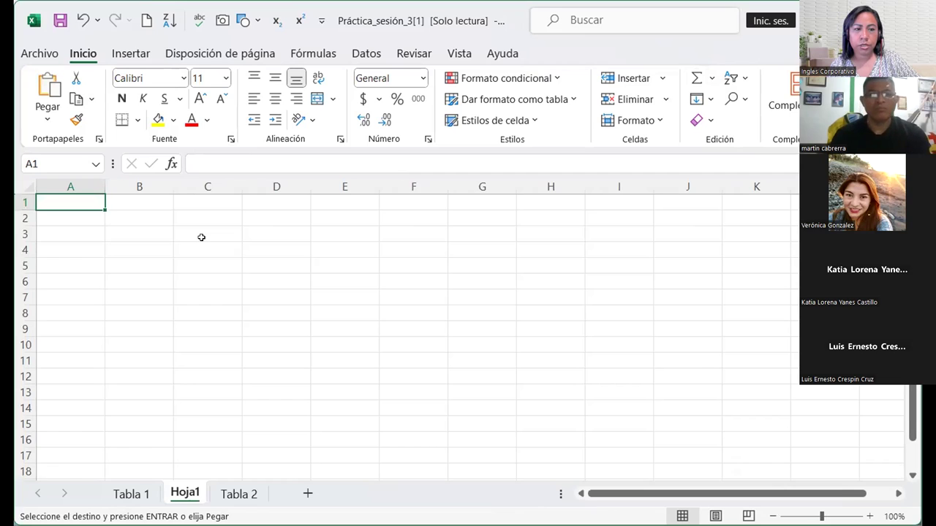
key(ctrl+v)
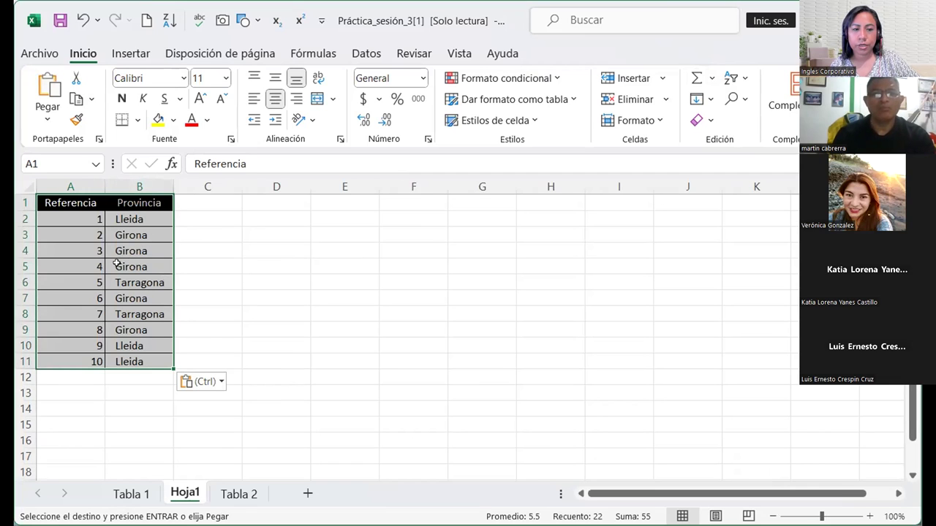
key(ctrl+z)
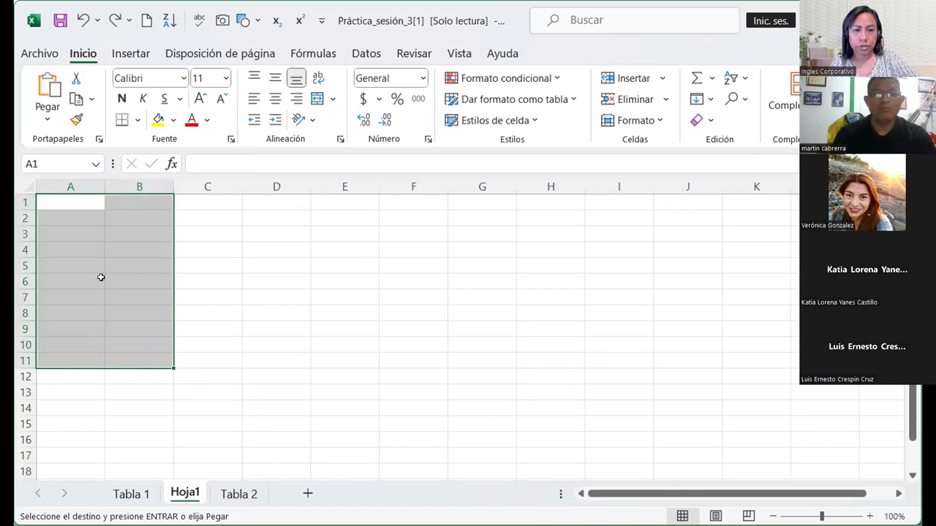
key(ctrl+y)
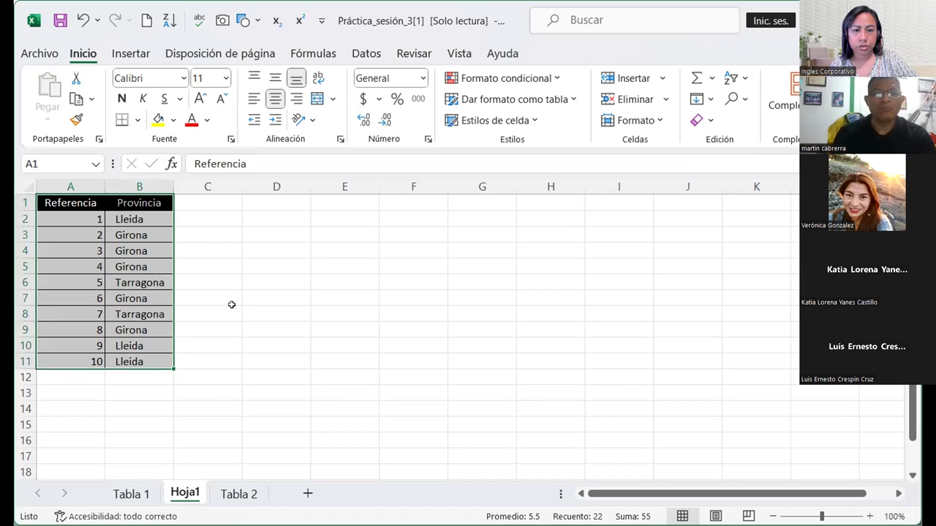
click(219, 313)
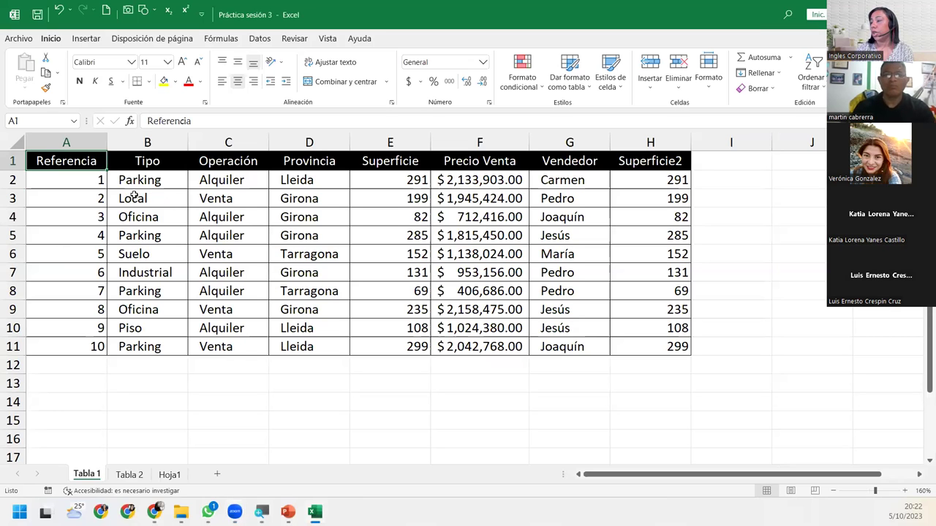
On Tabla 1, copy Referencia A1:A11 together with Provincia D1:D11.
click(165, 476)
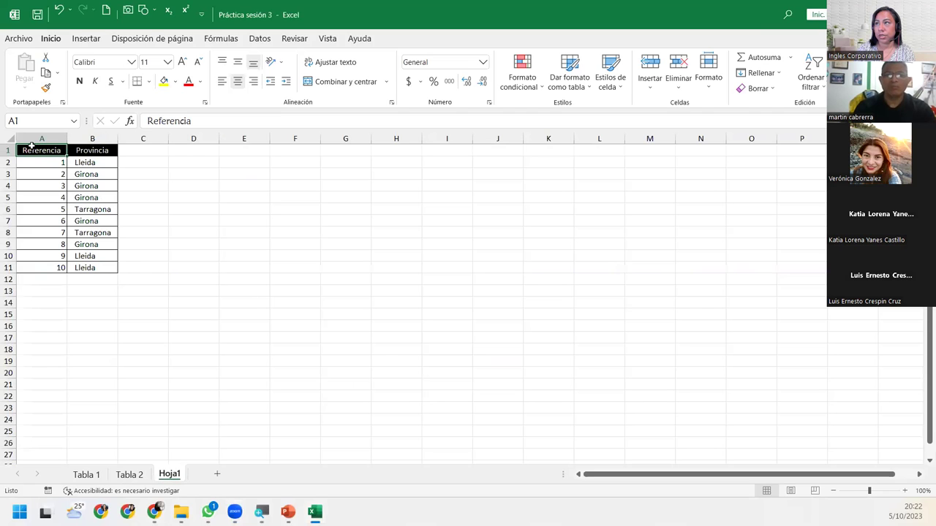
click(103, 480)
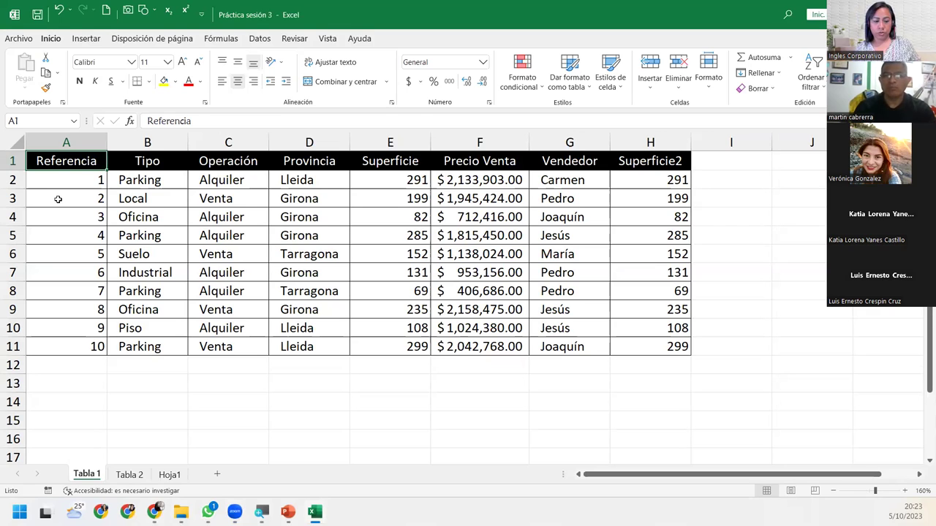
mouse_move(73, 162)
mouse_down()
mouse_move(106, 361)
mouse_move(103, 346)
mouse_up()
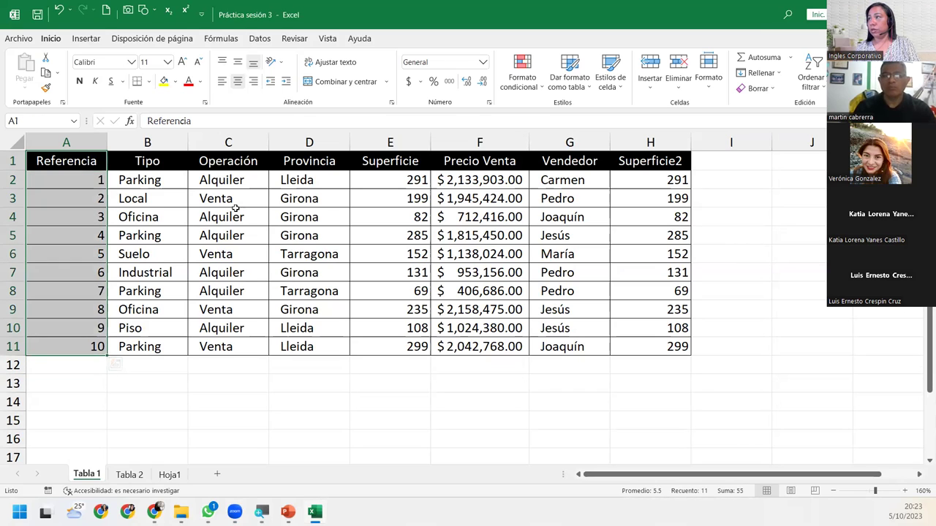
drag(306, 163, 304, 346)
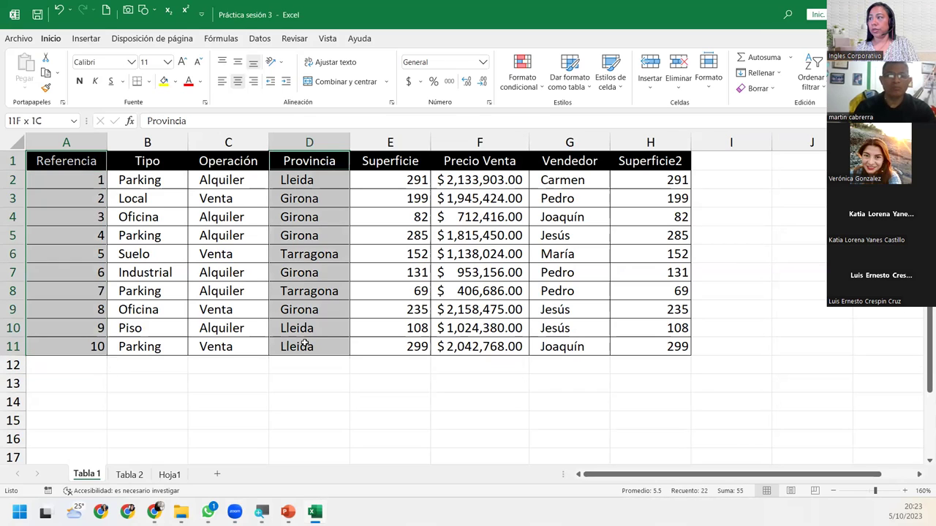
key(ctrl+c)
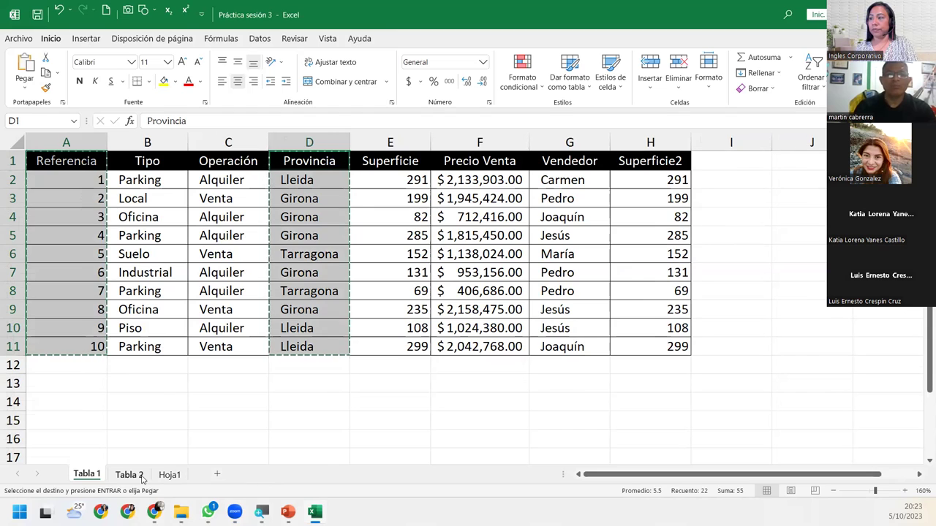
Paste the copied columns at E1 of Hoja1, then return to Tabla 1 and cancel the copy.
click(126, 475)
click(170, 475)
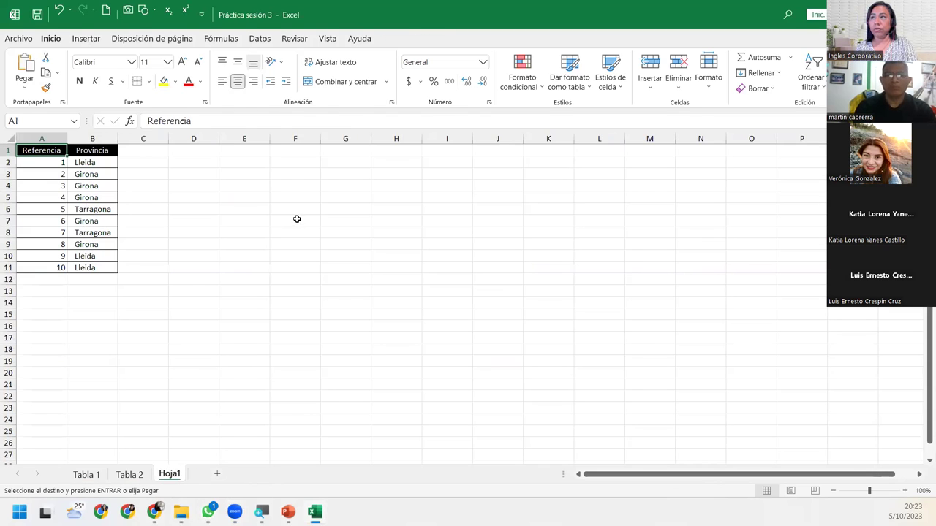
click(224, 150)
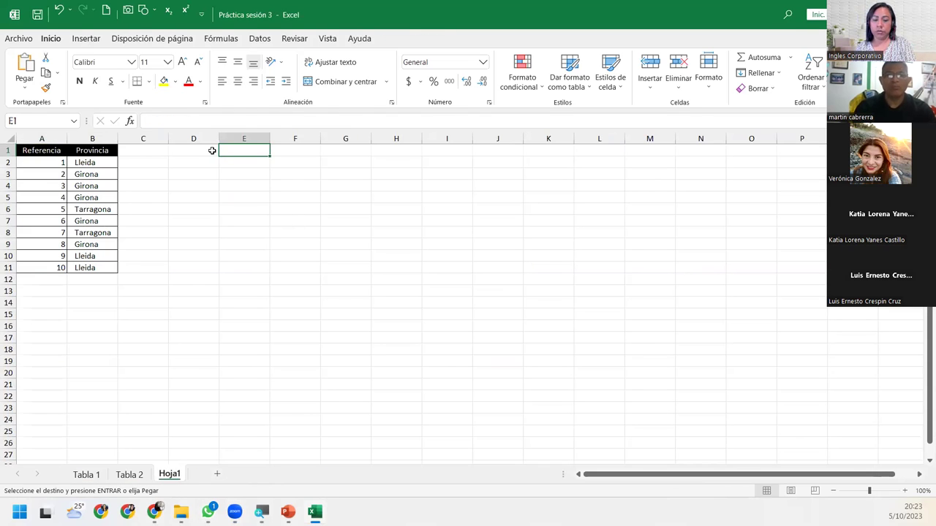
key(ctrl+v)
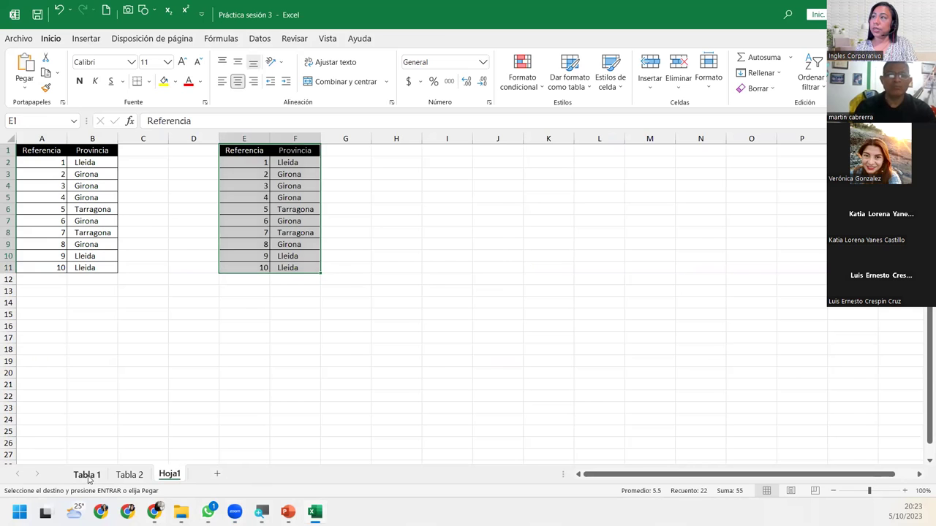
click(87, 475)
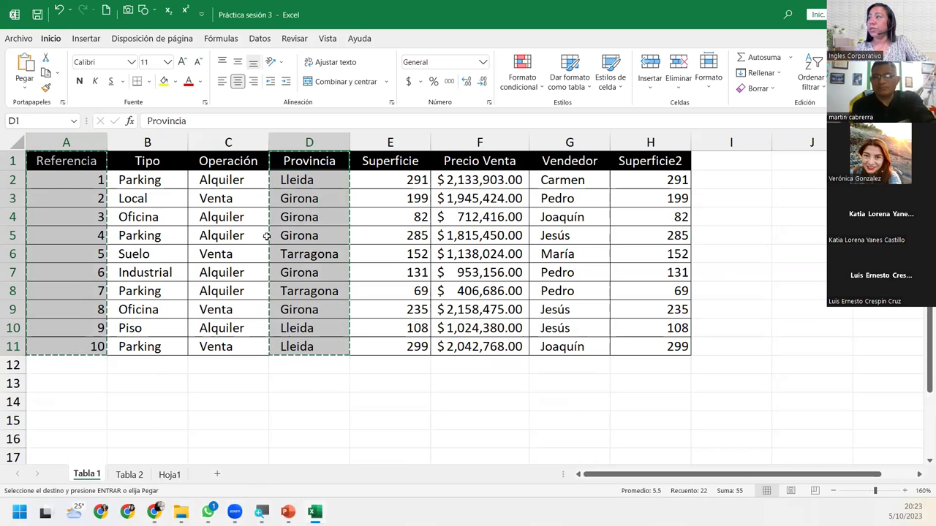
key(Escape)
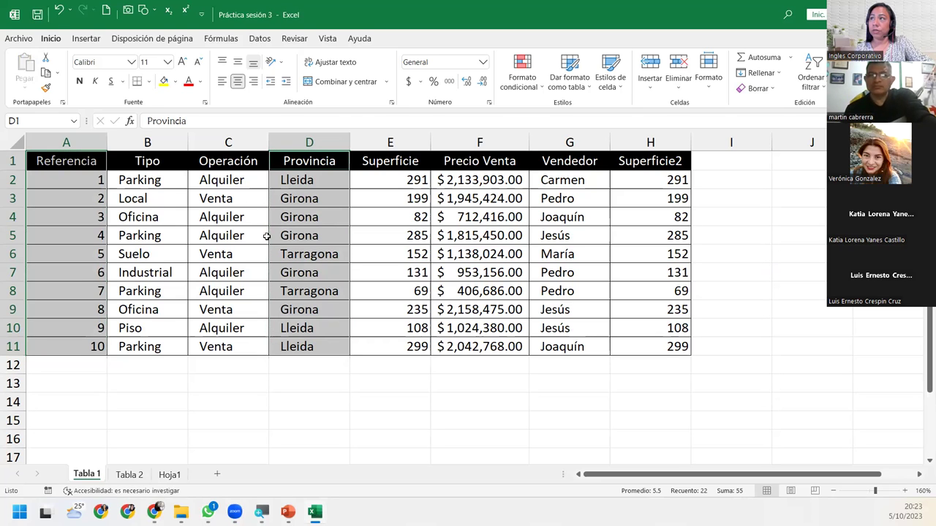
click(70, 163)
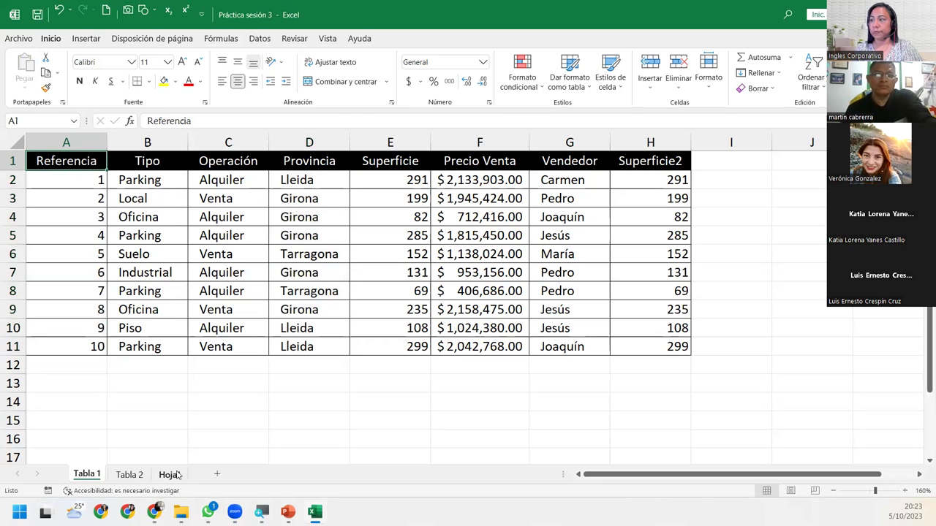
Delete columns D through H on Hoja1, removing the second Referencia/Provincia copy.
click(170, 475)
drag(196, 140, 395, 140)
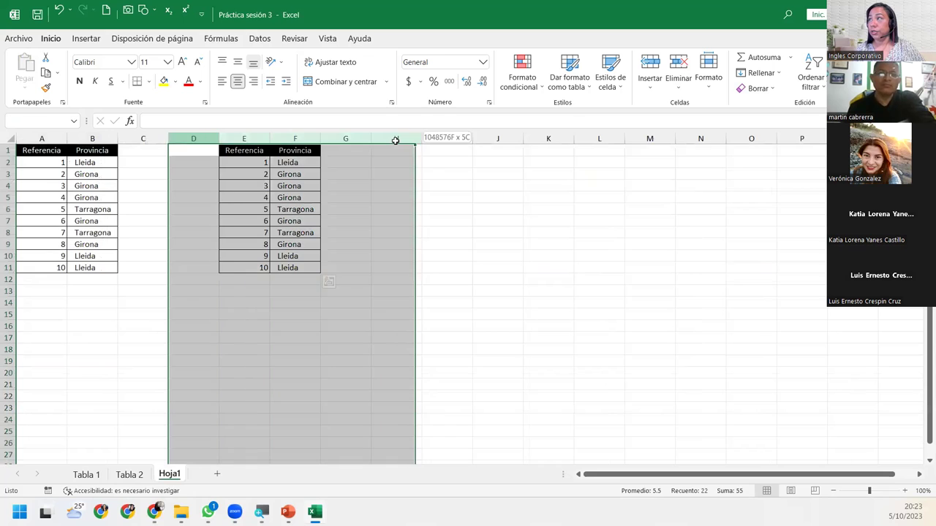
right_click(352, 143)
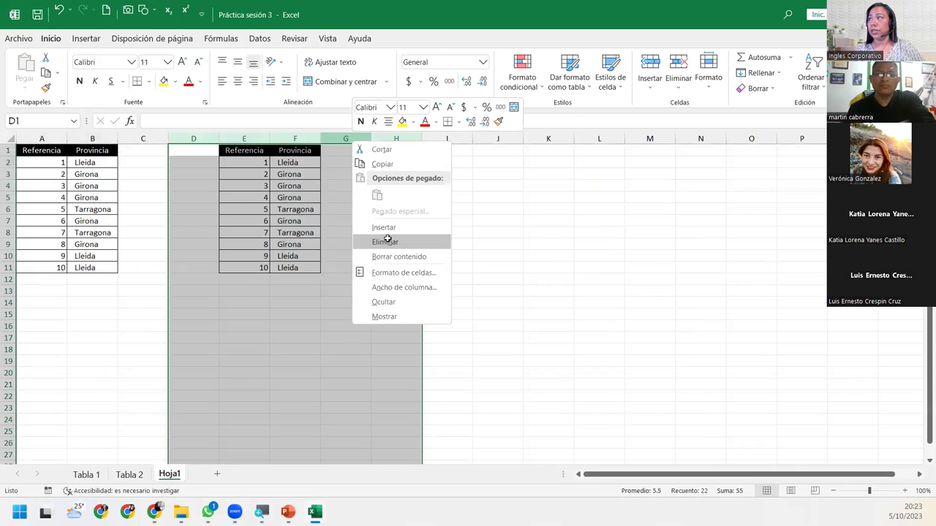
click(386, 241)
click(40, 150)
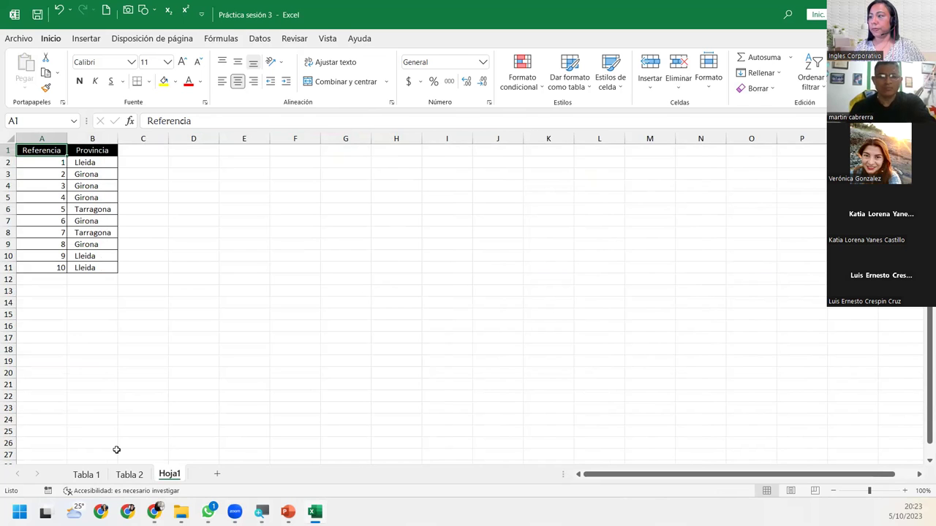
On Tabla 1, select the Precio Venta column from header F1 down to F11.
click(99, 475)
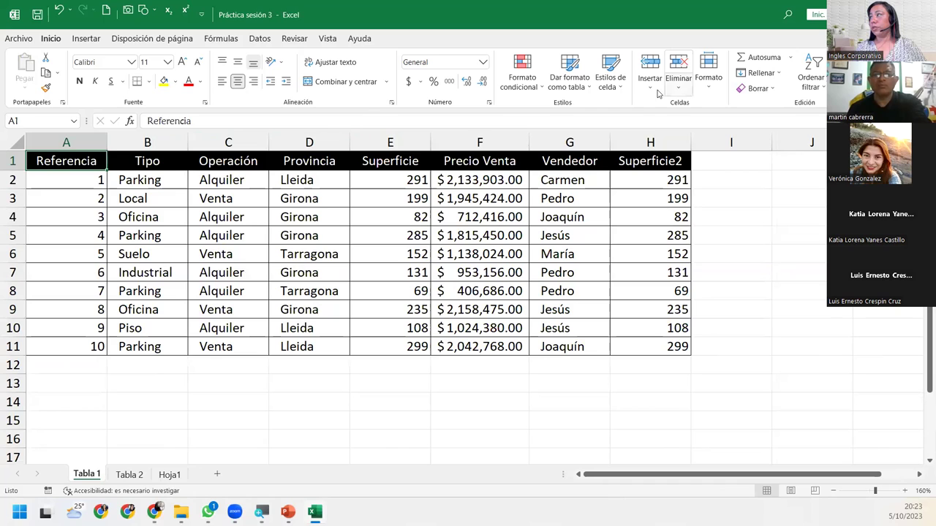
click(487, 167)
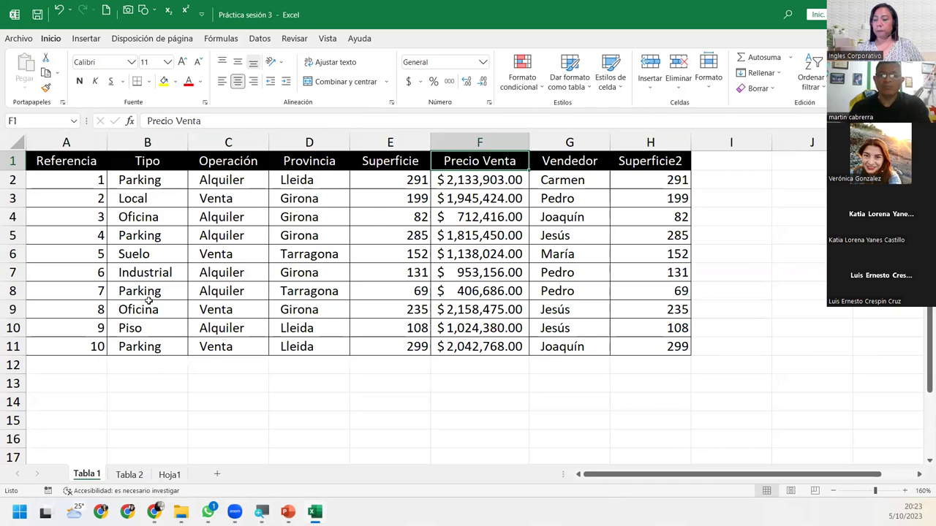
key(Left)
key(Left)
key(Left)
key(Left)
key(Left)
key(Right)
key(Right)
key(Right)
key(Right)
key(Right)
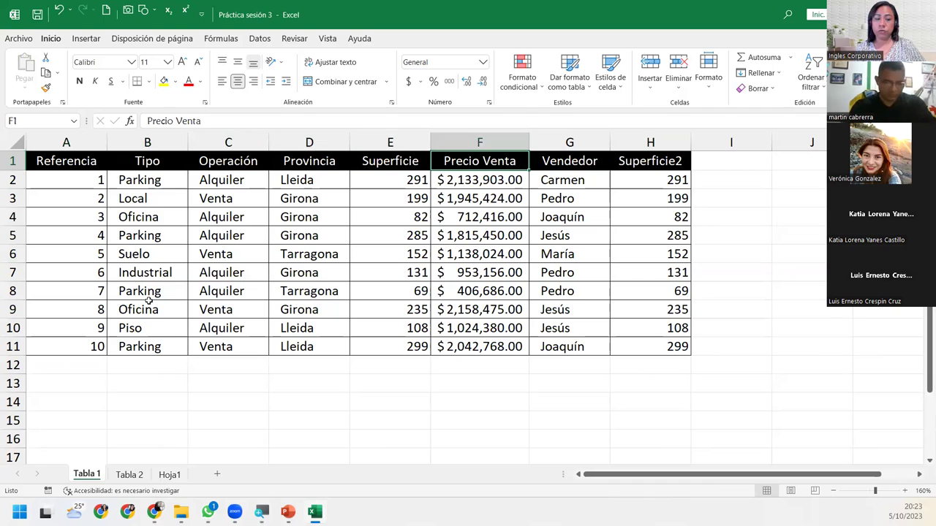
key(Right)
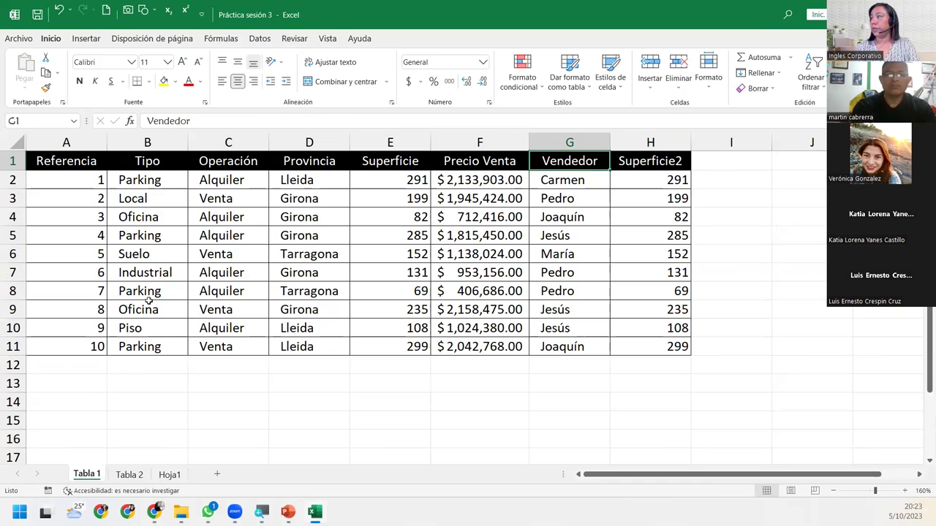
key(Down)
key(Left)
key(Right)
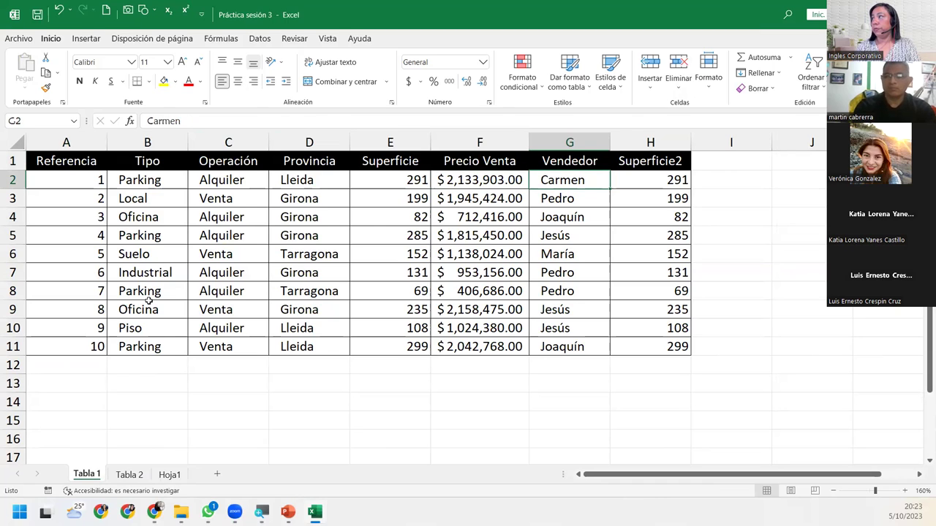
key(Left)
key(Up)
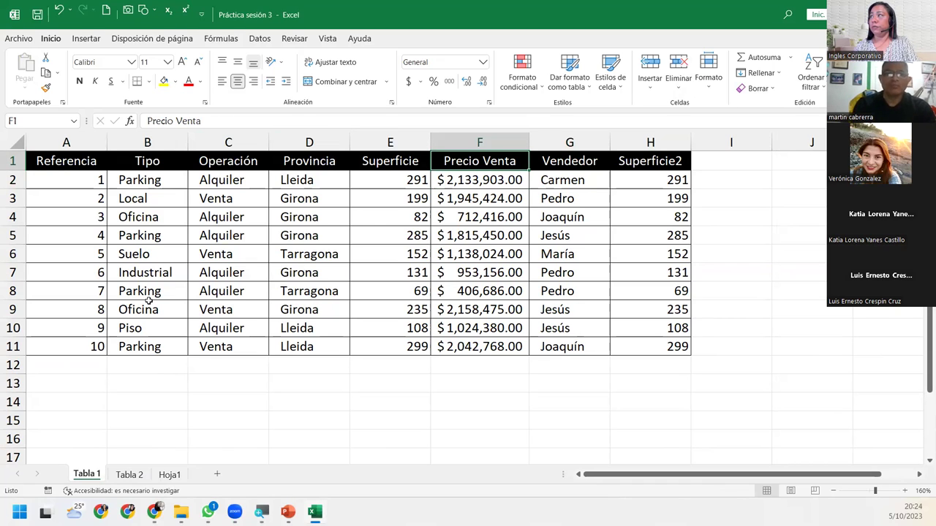
key(ctrl+shift+Down)
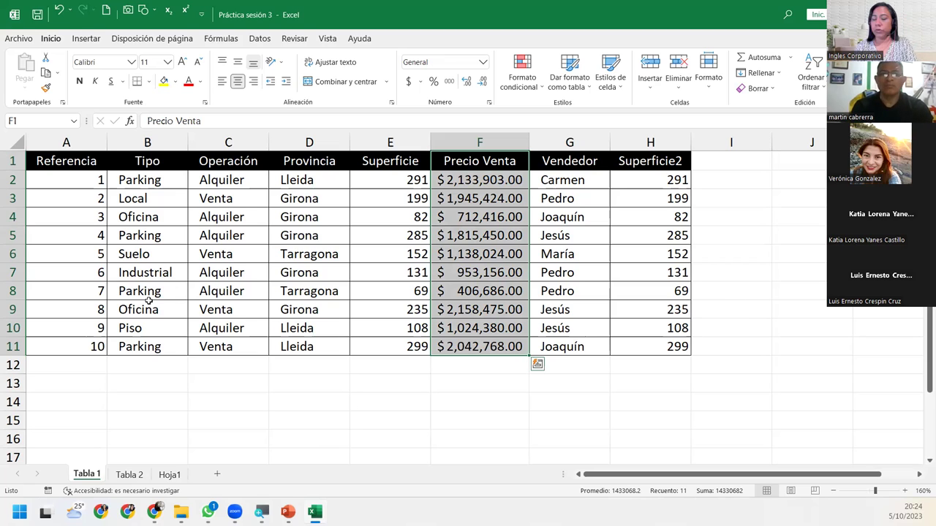
Copy Precio Venta F1:F11 and go to cell C1 of Hoja1.
key(Up)
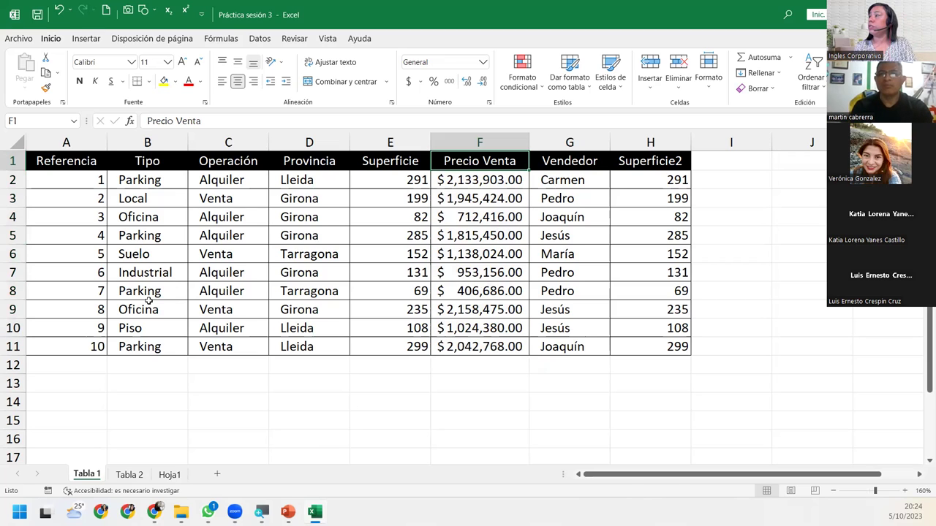
key(ctrl+shift+Down)
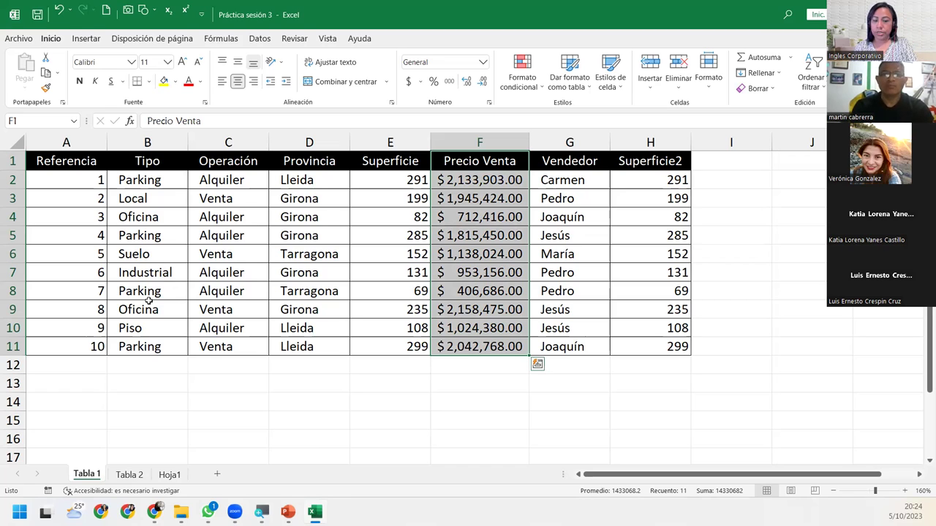
key(ctrl+c)
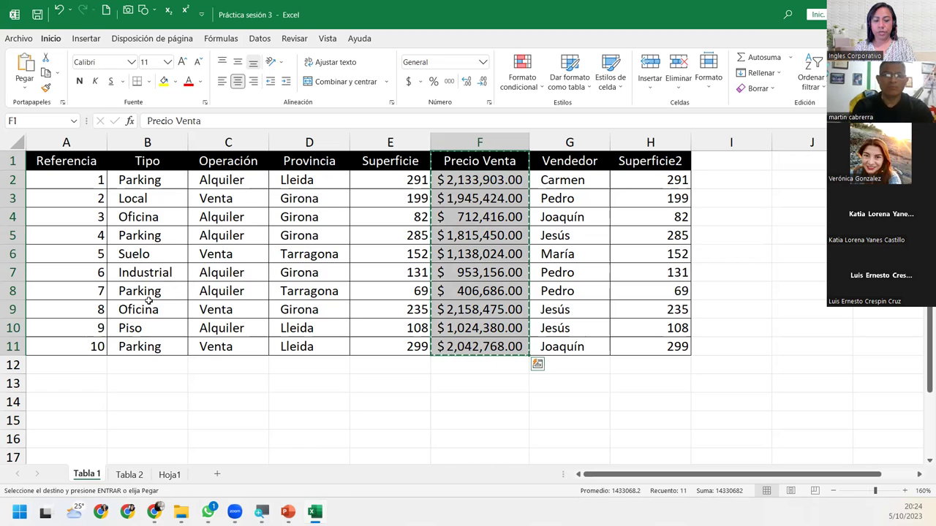
key(ctrl+Page_Down)
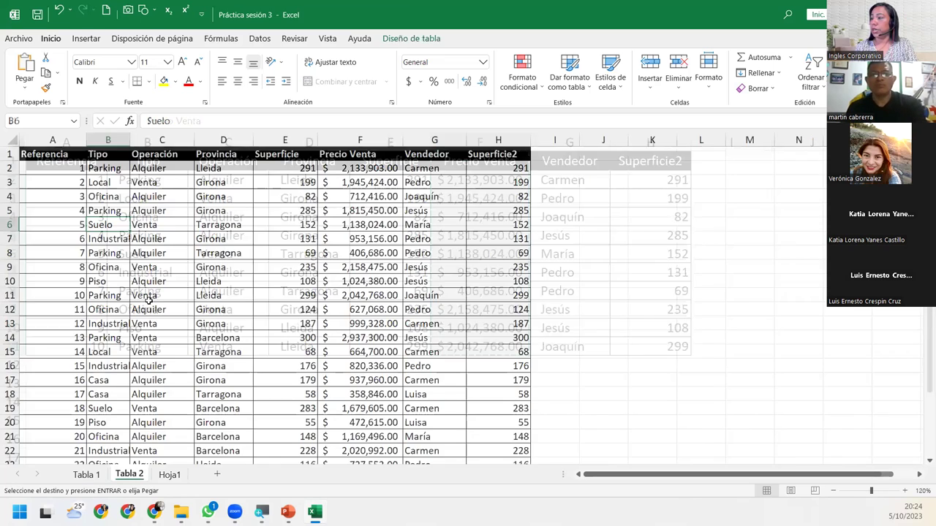
key(ctrl+Page_Down)
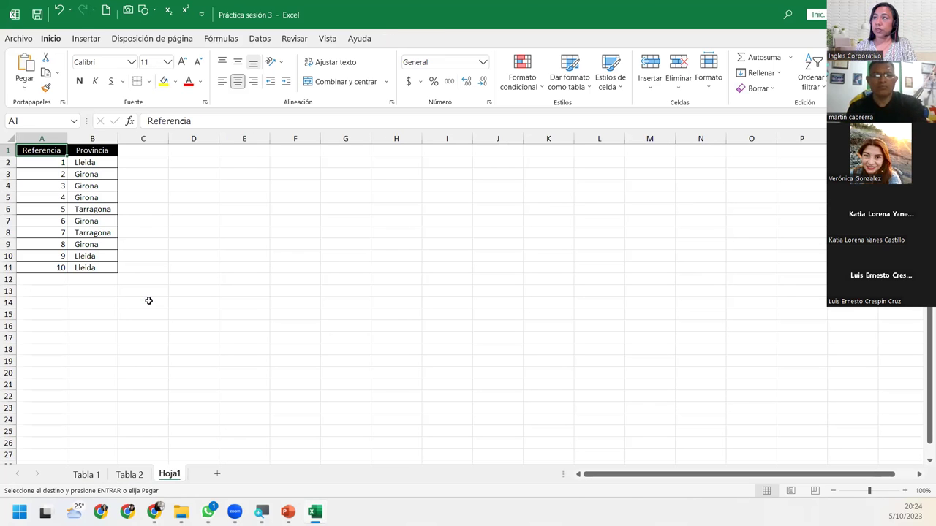
key(Right)
key(Right)
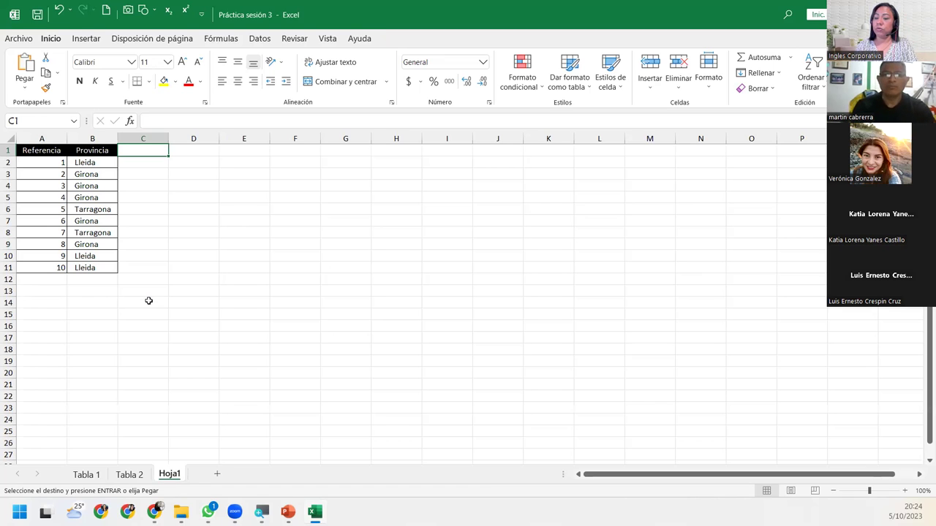
Paste Precio Venta into C1:C11 of Hoja1 and zoom the sheet in to 140%.
key(Return)
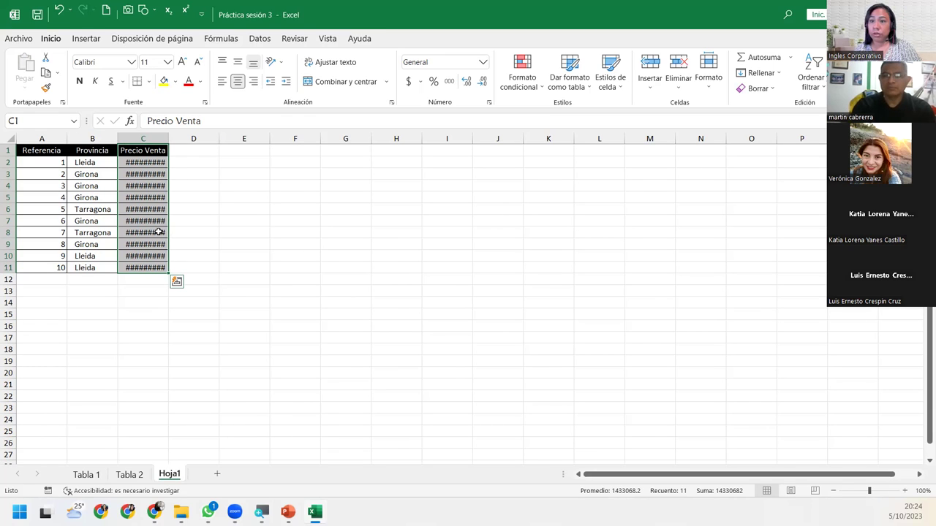
click(138, 209)
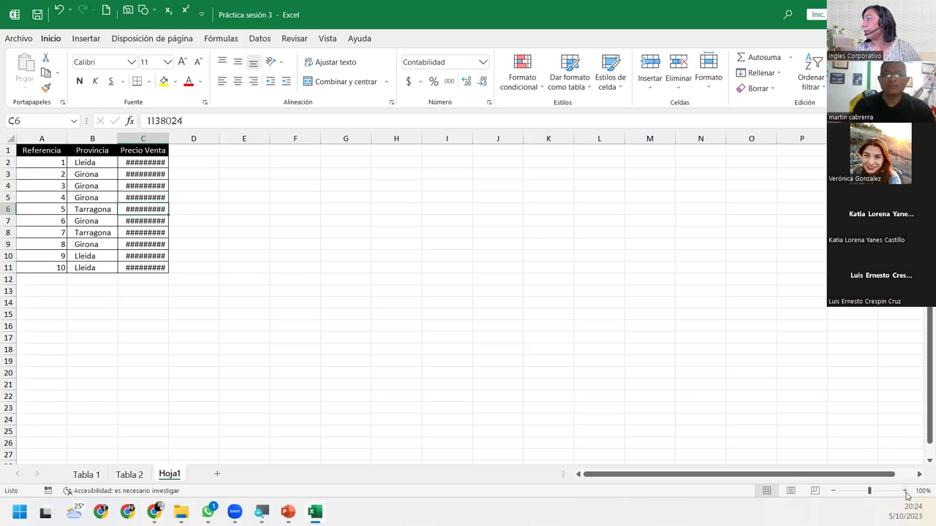
click(904, 490)
click(905, 491)
click(905, 491)
click(905, 491)
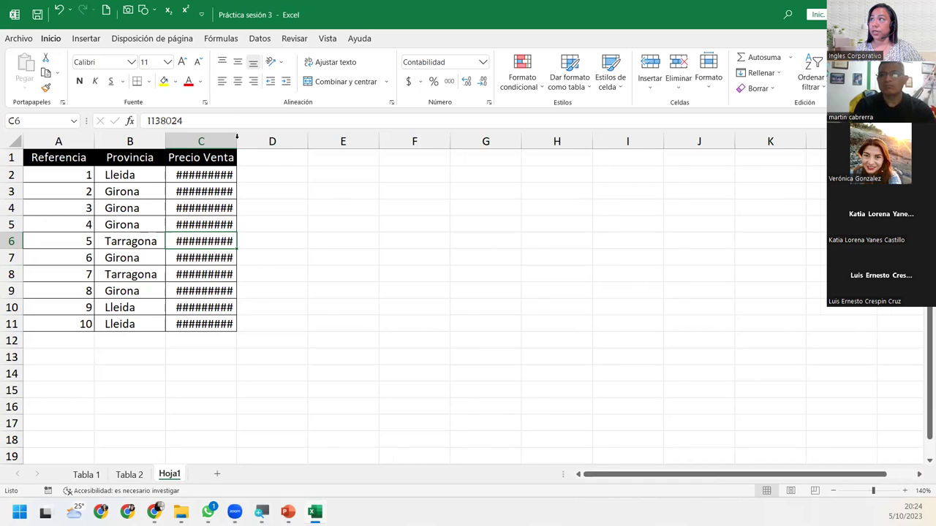
Autofit column C to the Precio Venta amounts, undo it, then autofit column C again.
double_click(237, 137)
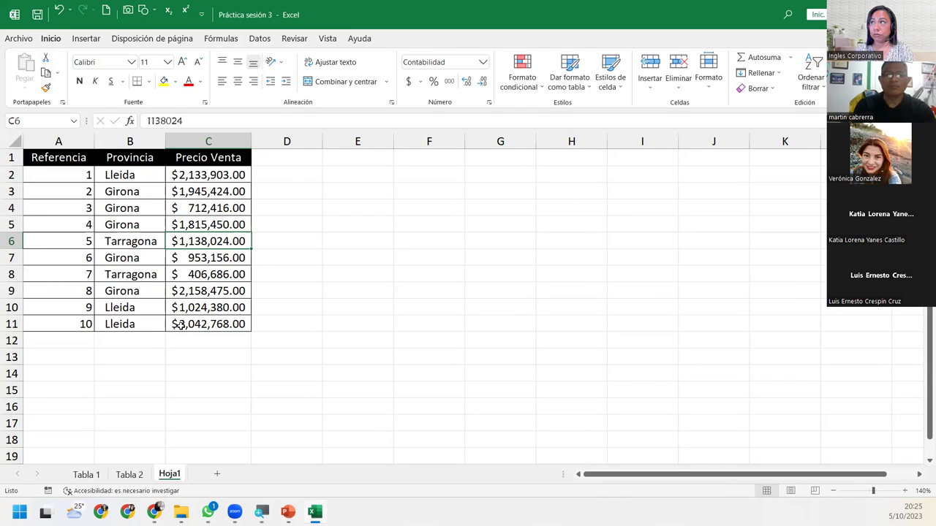
key(ctrl+z)
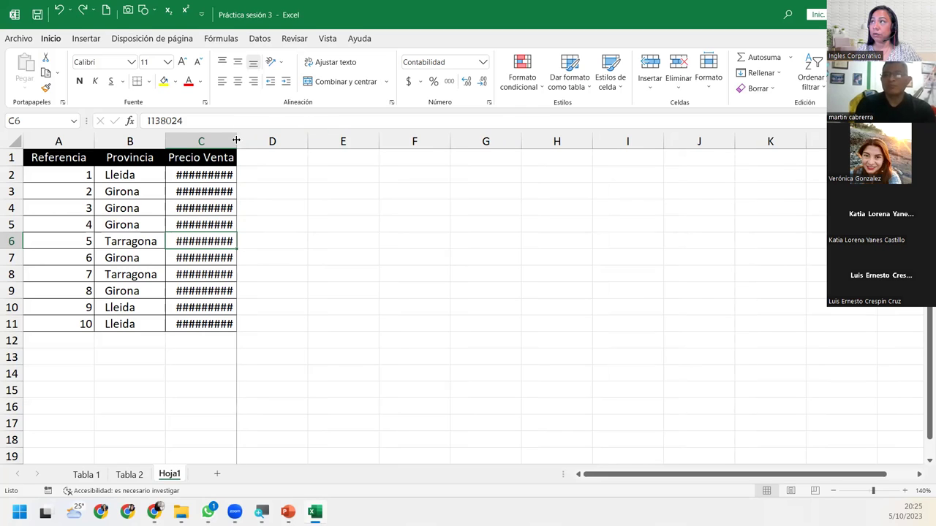
double_click(236, 140)
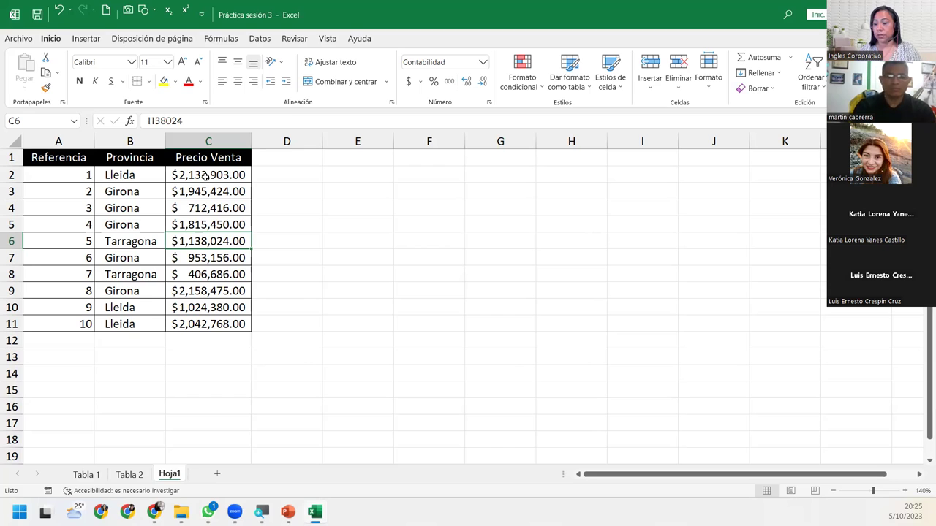
key(Left)
key(Left)
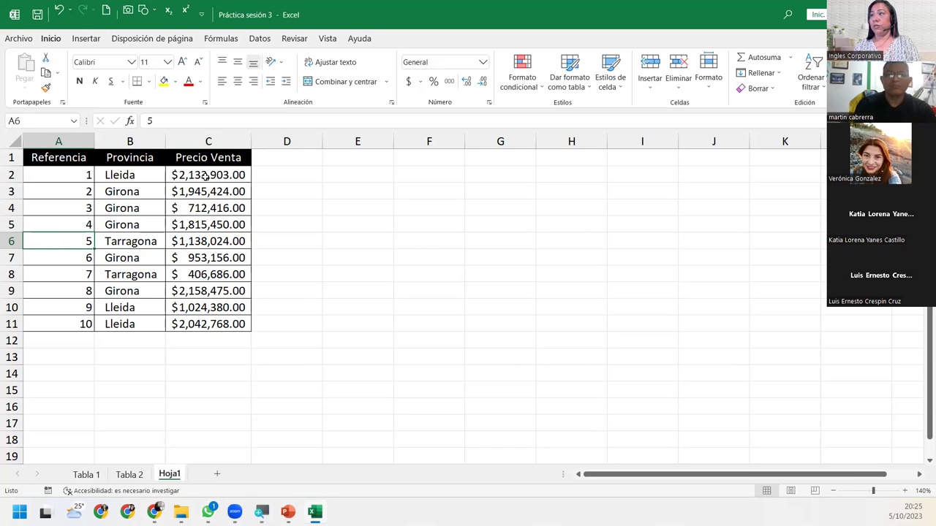
key(ctrl+Down)
key(ctrl+Right)
key(ctrl+Up)
key(ctrl+Down)
key(ctrl+Left)
key(ctrl+Down)
key(ctrl+Up)
key(Up)
key(Up)
key(Up)
key(Up)
key(Down)
key(Down)
key(Down)
key(Down)
key(Down)
key(Down)
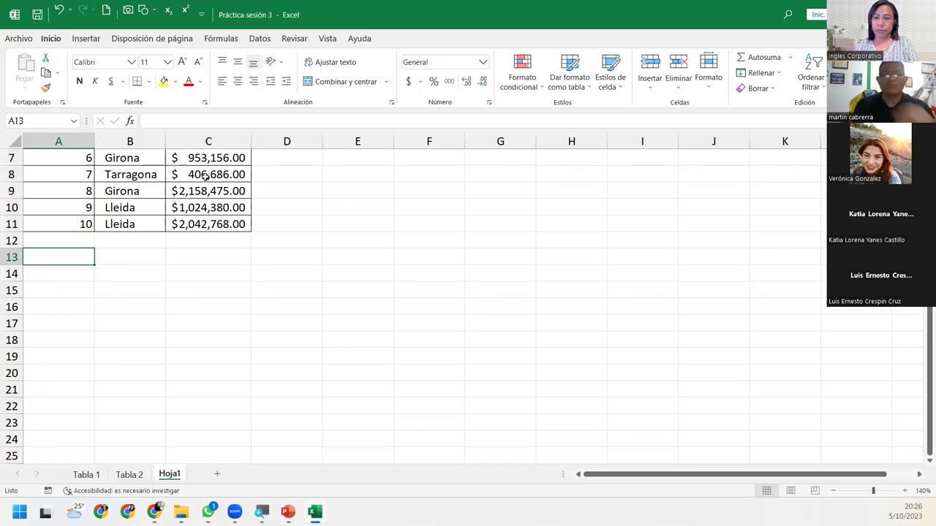
key(ctrl+Down)
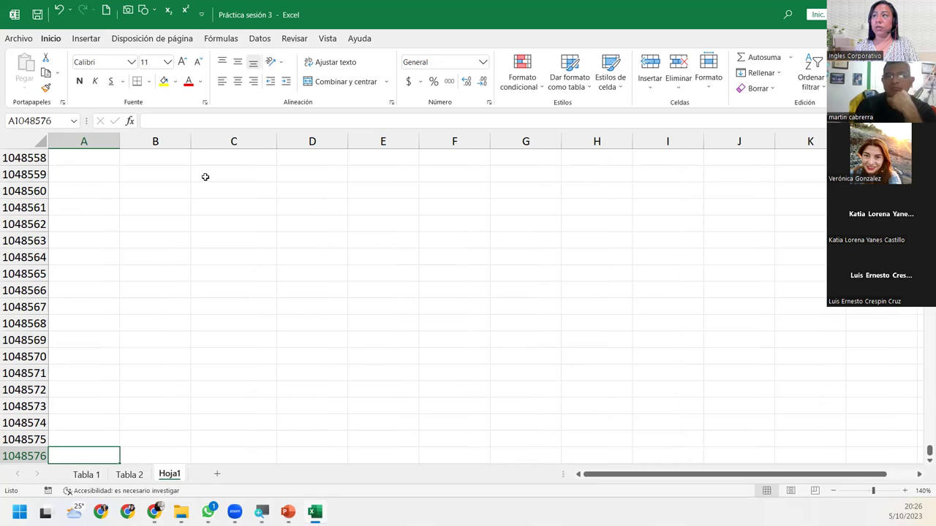
key(ctrl+Up)
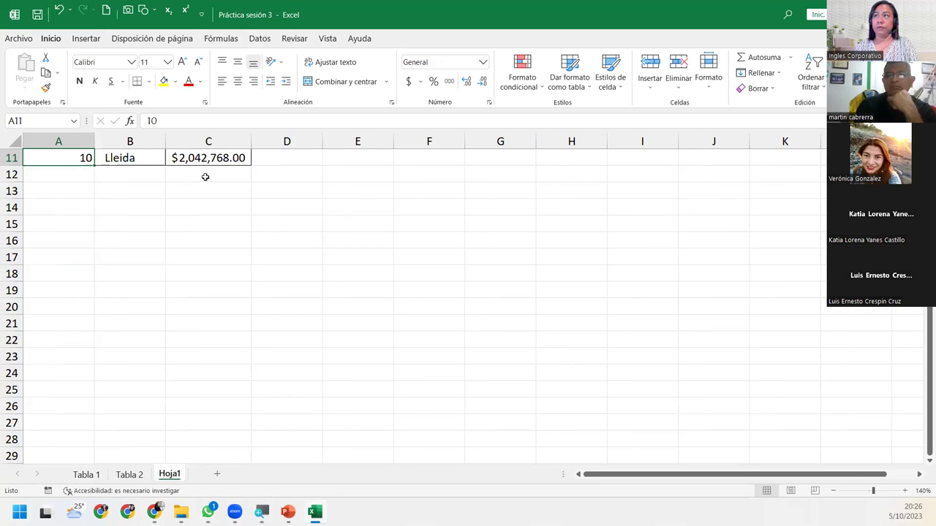
key(ctrl+Up)
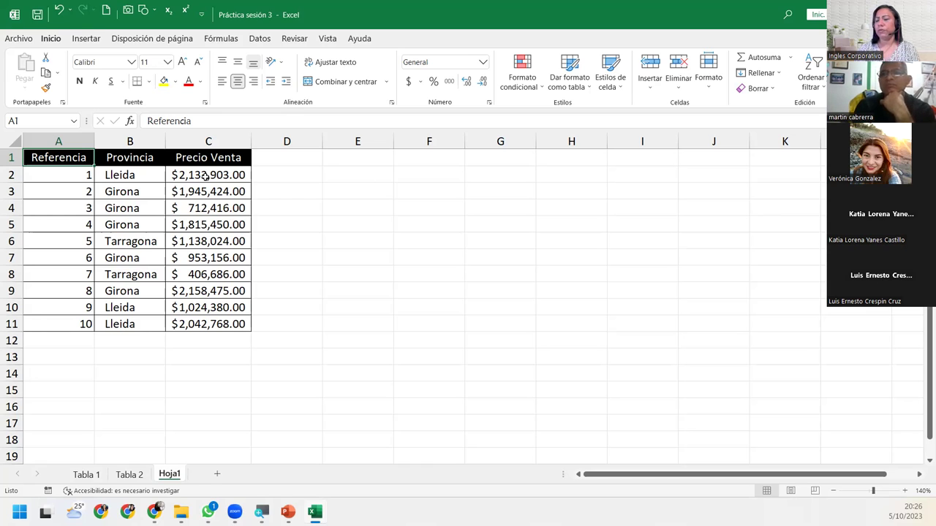
Move among cells A1, A2 and B2, then switch away and back to the workbook window.
key(Down)
key(Down)
key(Down)
key(Up)
key(Up)
key(Right)
key(Left)
key(Down)
key(Up)
key(Up)
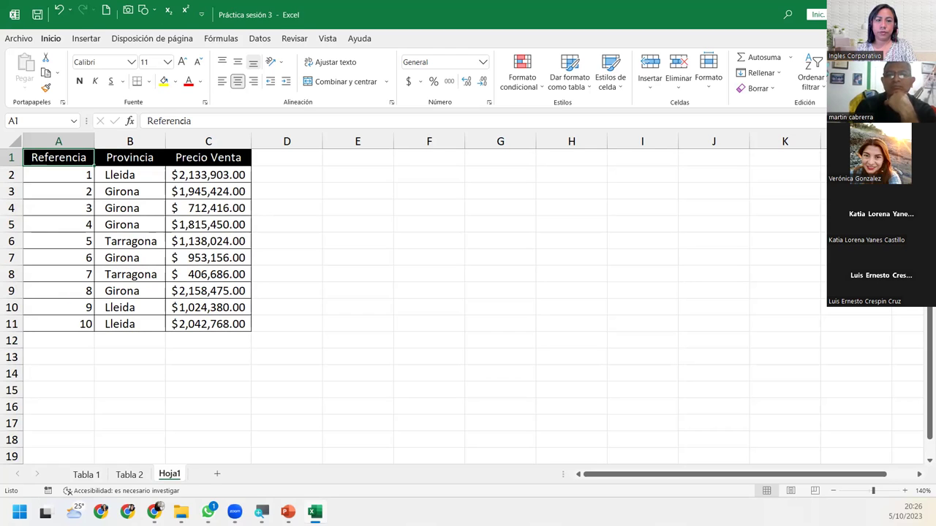
key(alt+Tab)
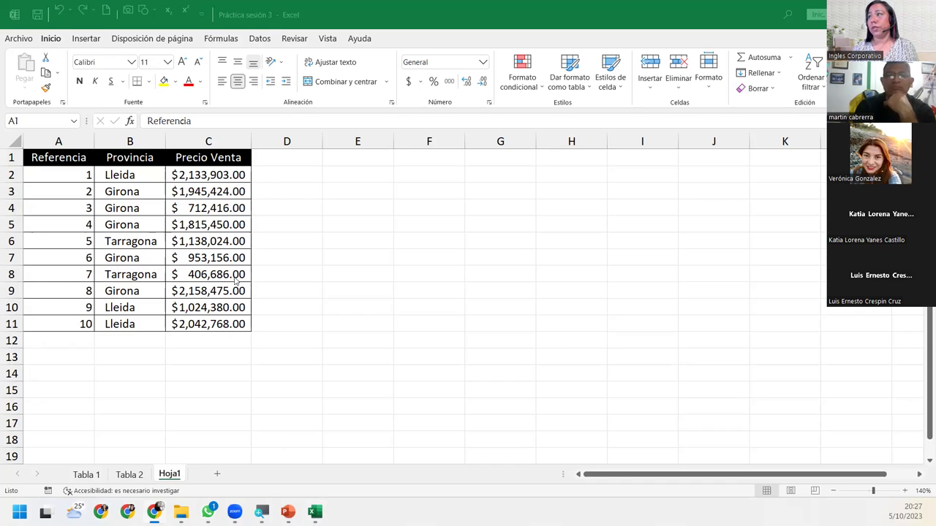
click(103, 243)
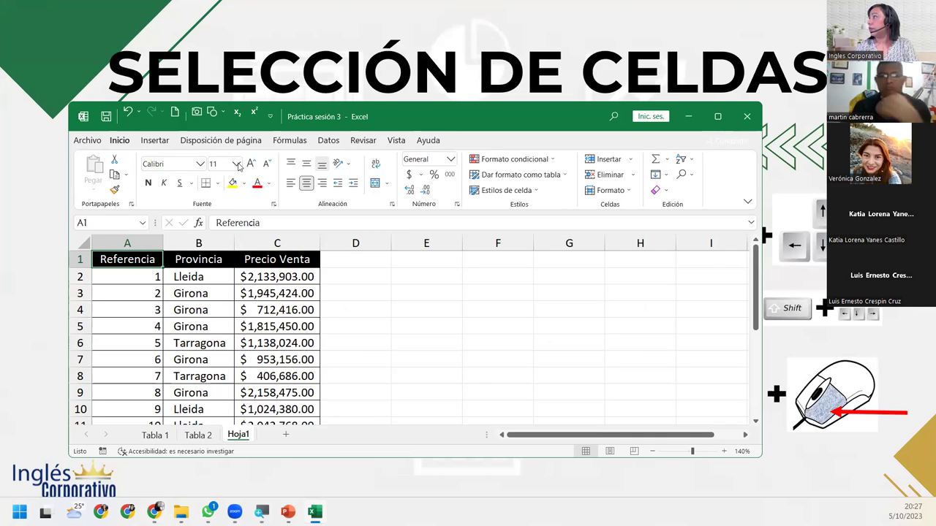
Maximize the Excel window so Hoja1 fills the screen again.
click(717, 119)
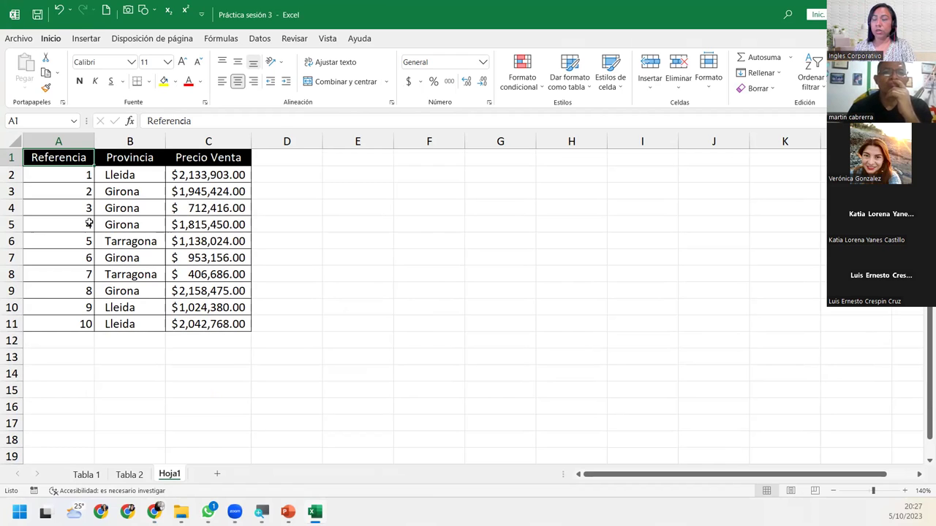
Select the whole table A1:C11 with Ctrl+A and display the ribbon KeyTips.
key(ctrl+a)
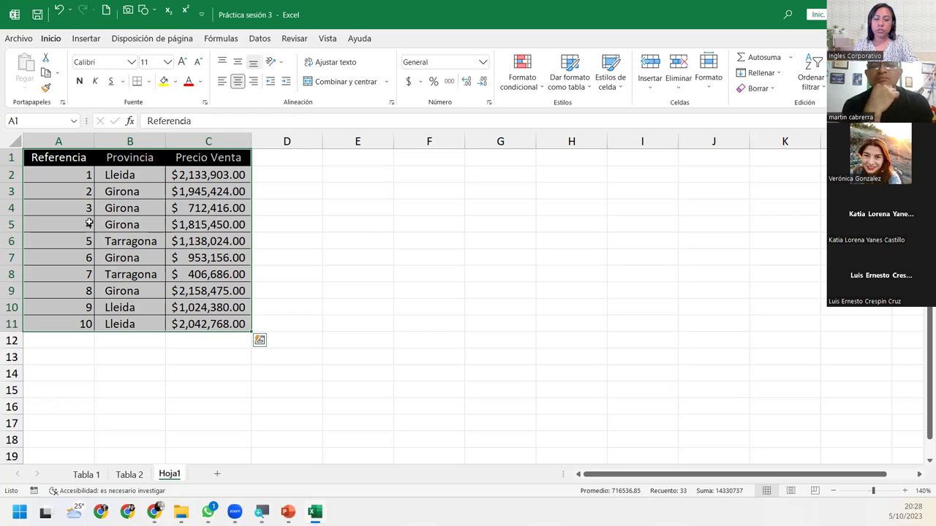
key(alt)
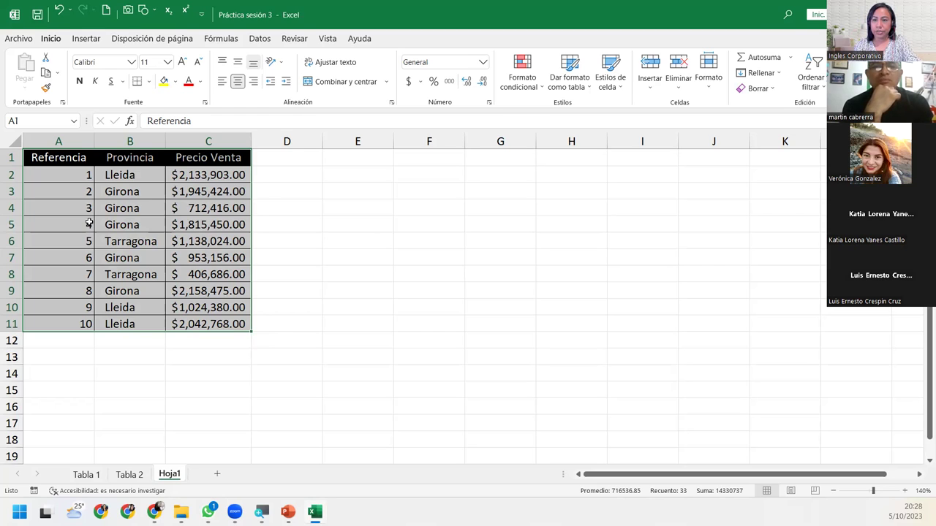
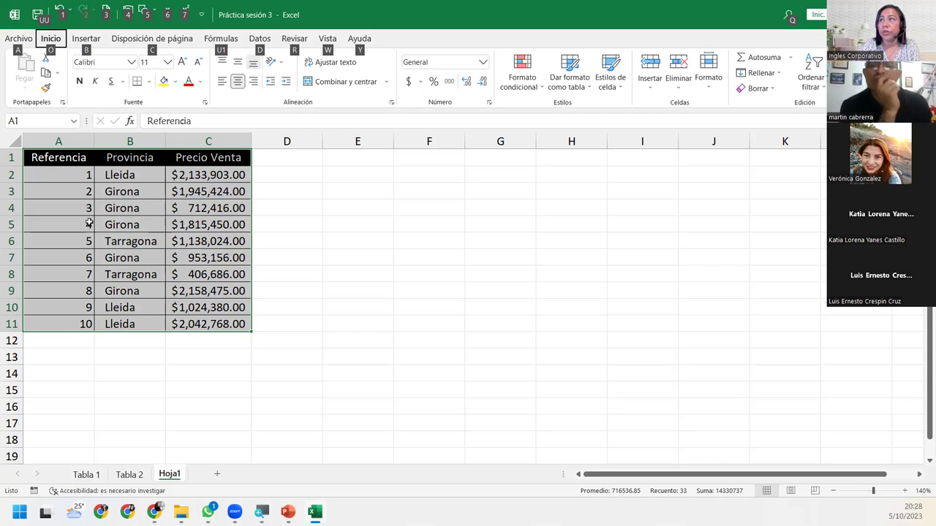
Focus the Home tab's Font name box so Calibri is selected for replacing.
key(o)
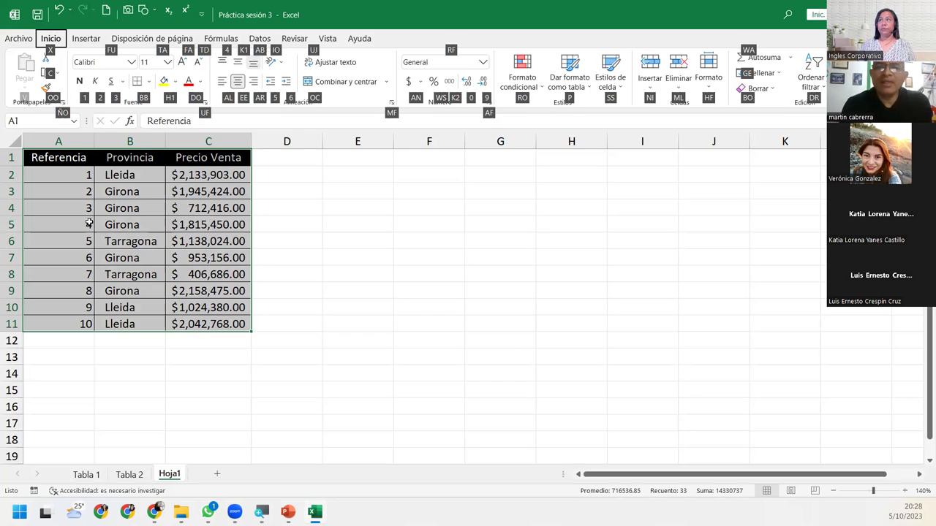
key(f)
key(u)
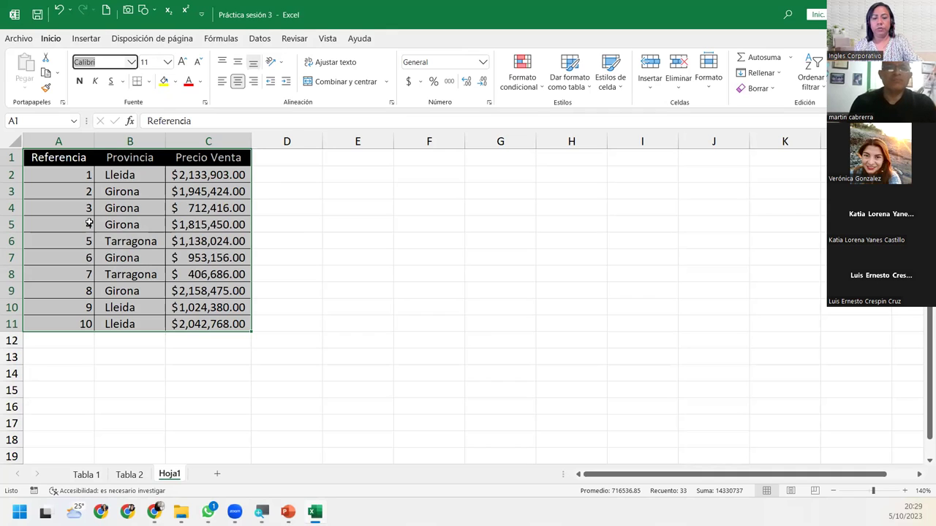
Apply the Maiandra GD font by typing 'Maiandra GD', then reselect the table A1:C11.
text(Maiandra GD)
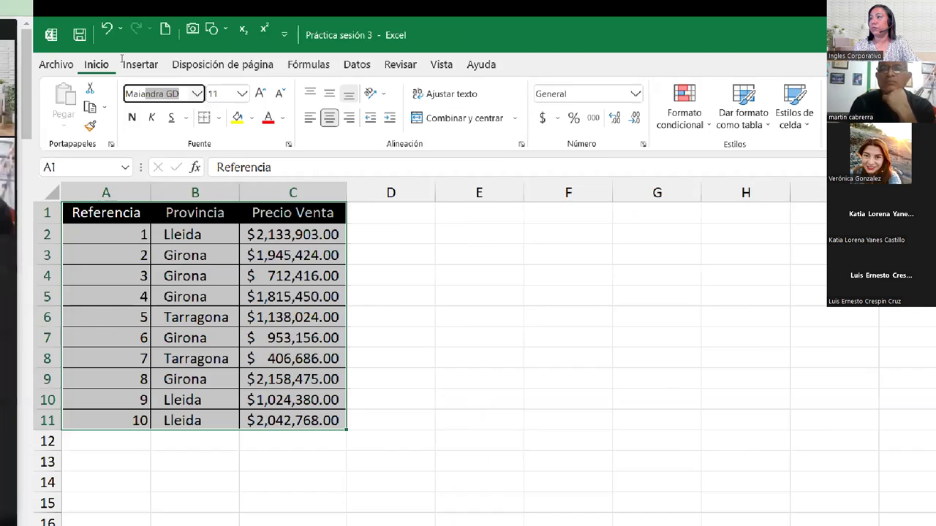
key(Return)
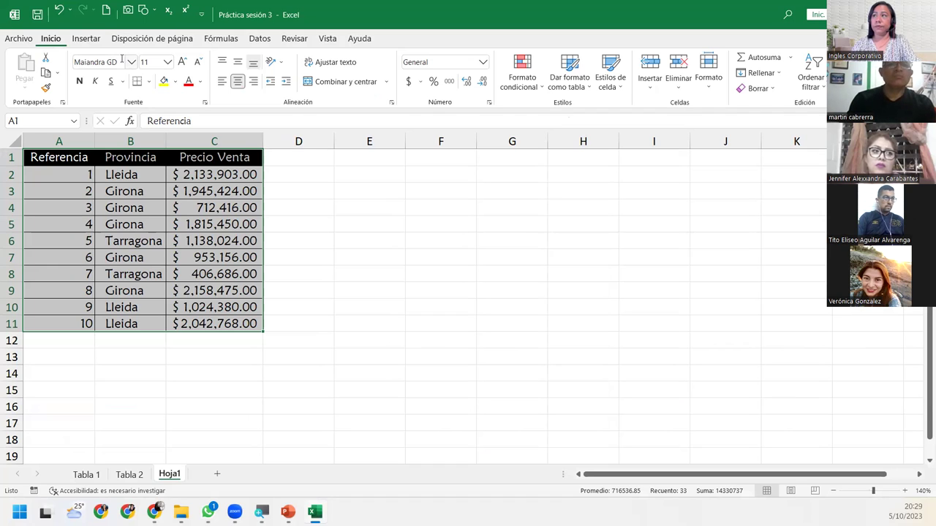
key(ctrl+shift+Right)
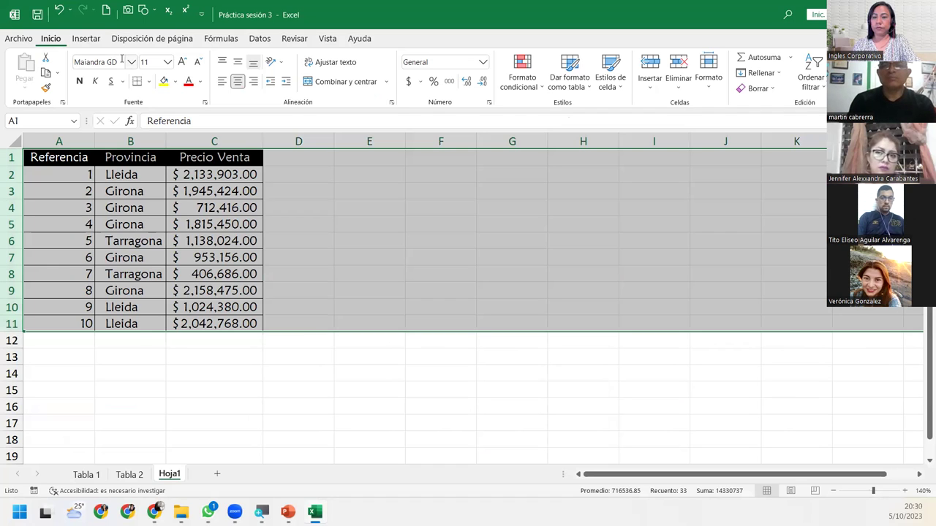
key(ctrl+Home)
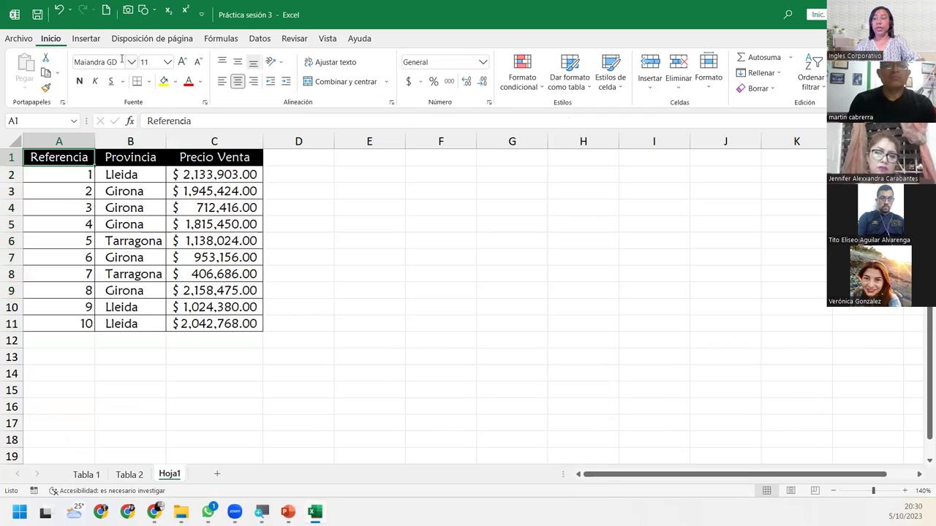
key(ctrl+shift+Down)
key(ctrl+shift+Right)
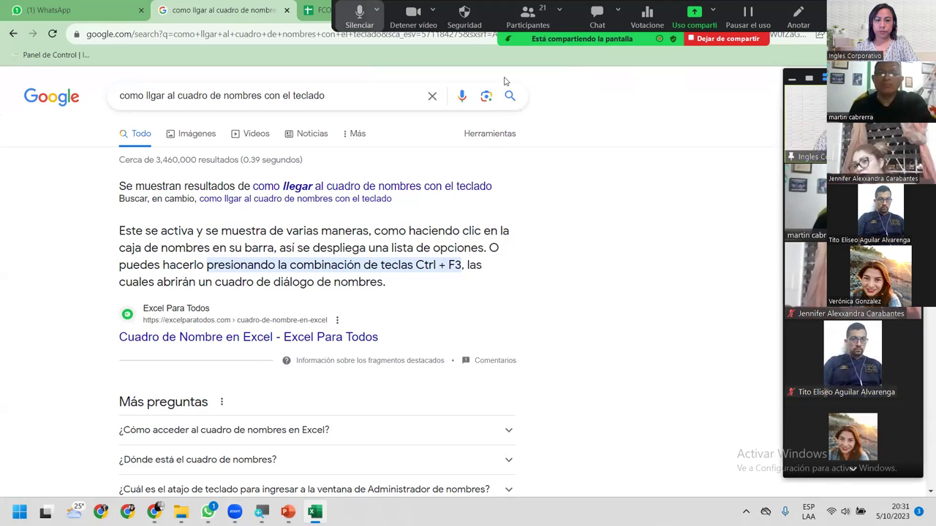
click(528, 16)
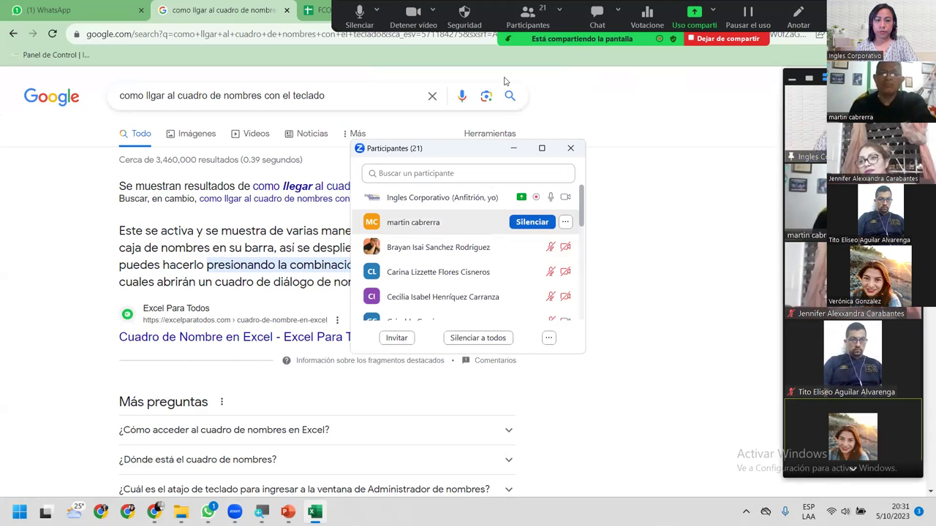
click(570, 148)
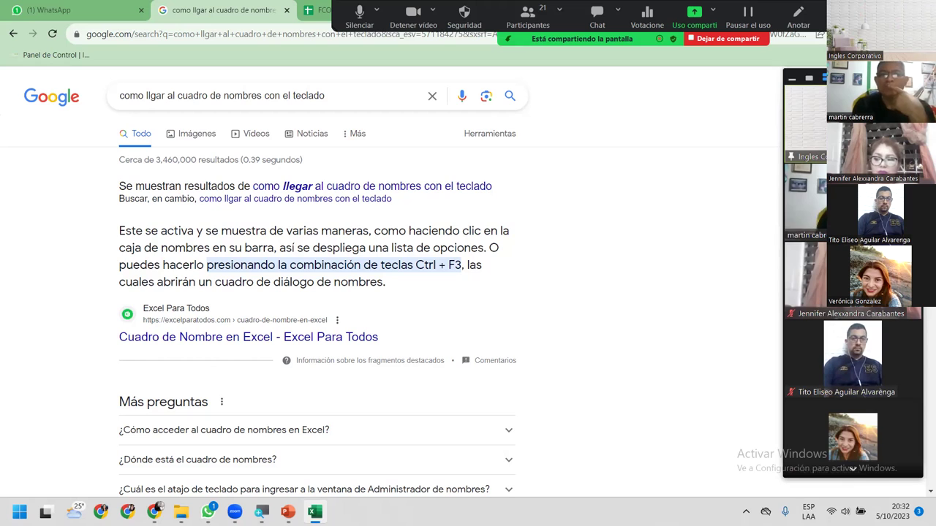
key(alt+a)
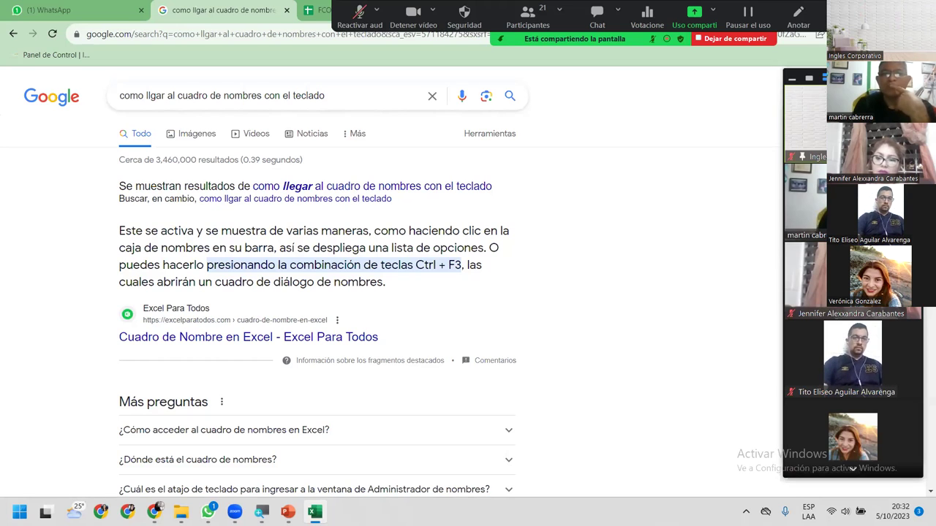
Unmute the microphone, show the participant list, and open the meeting chat.
key(alt+a)
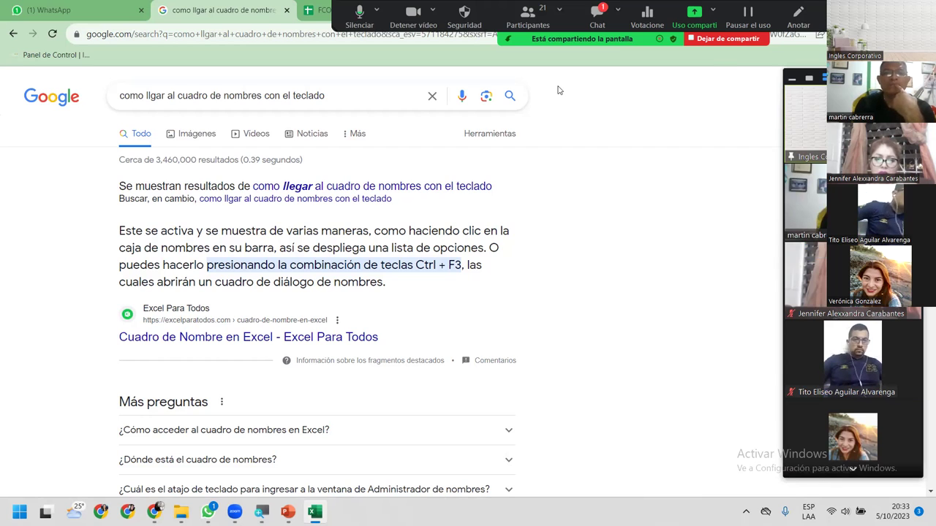
key(alt+u)
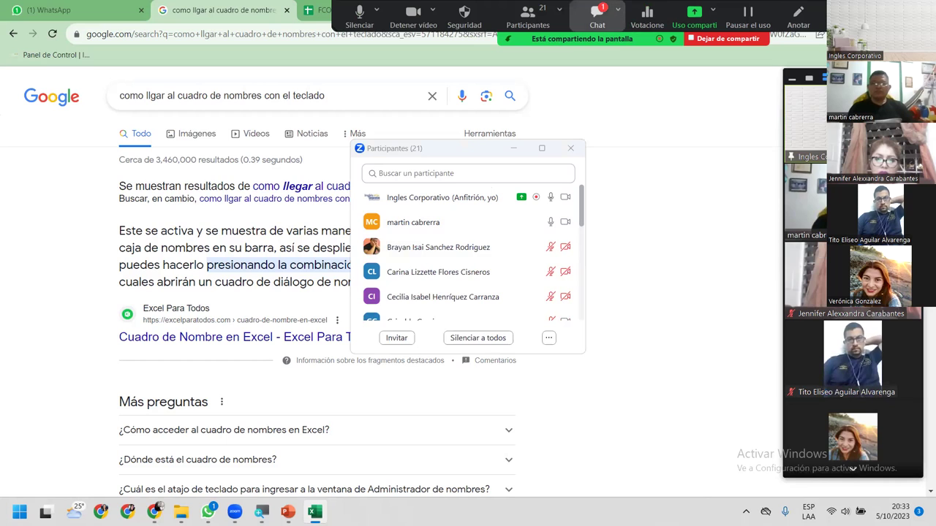
click(598, 15)
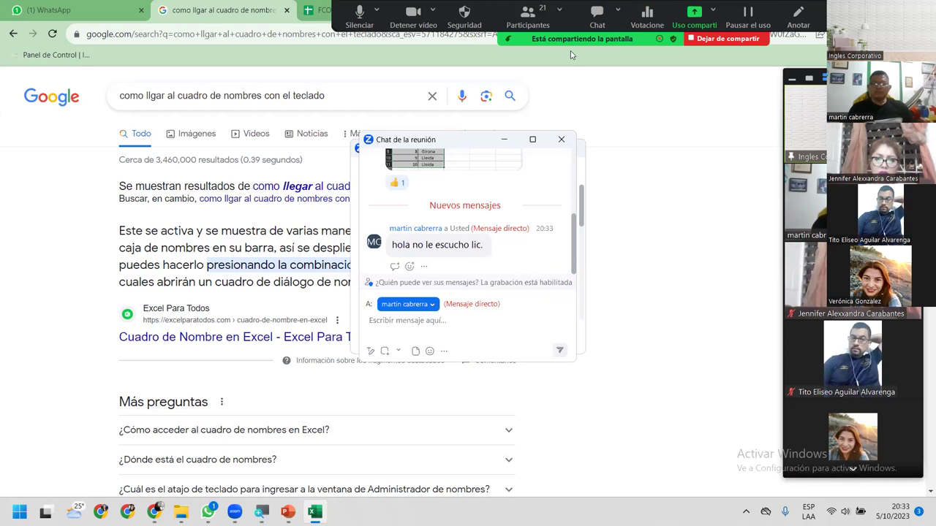
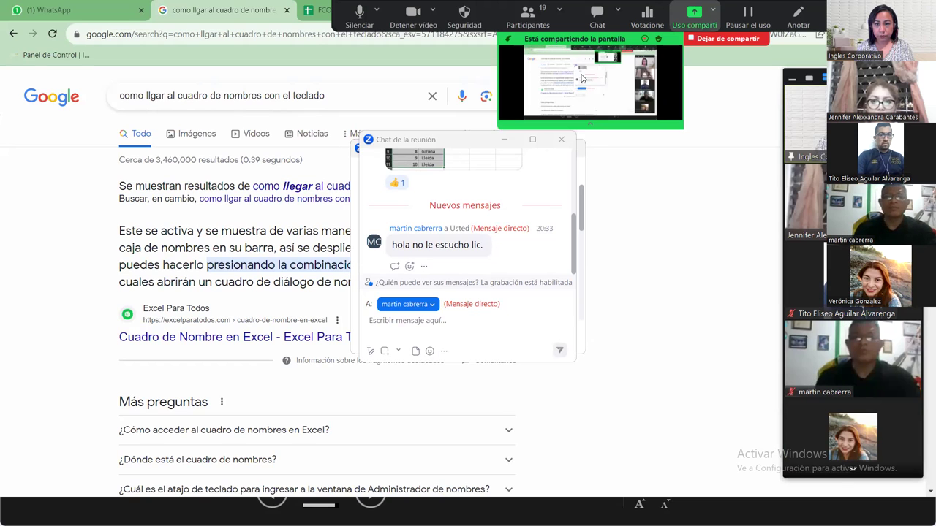
Switch the Zoom screen share to Pantalla 2, showing the Excel workbook 'Práctica sesión 3'.
click(582, 78)
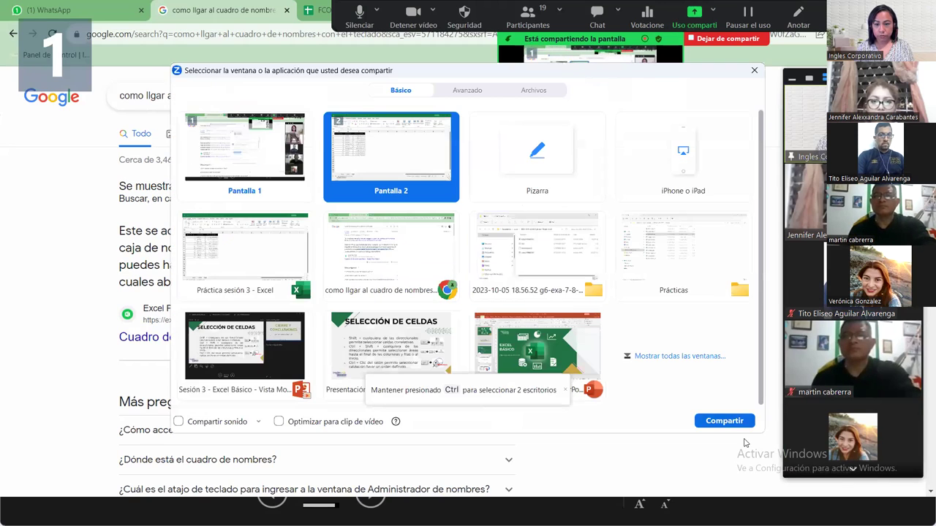
click(723, 421)
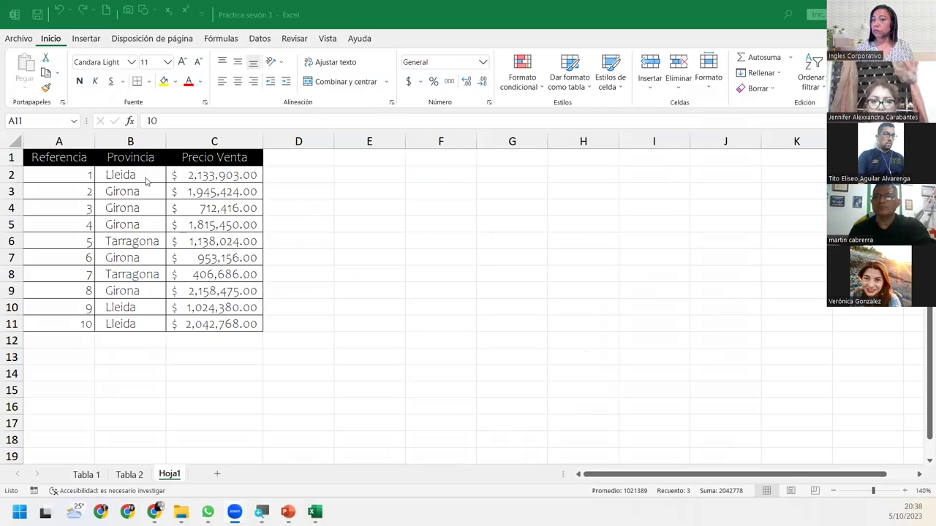
key(shift+space)
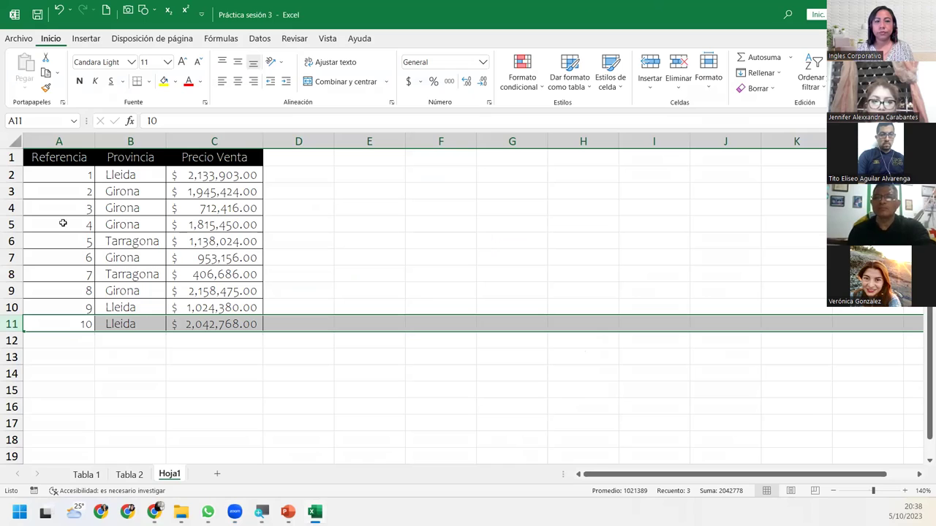
key(alt+Tab)
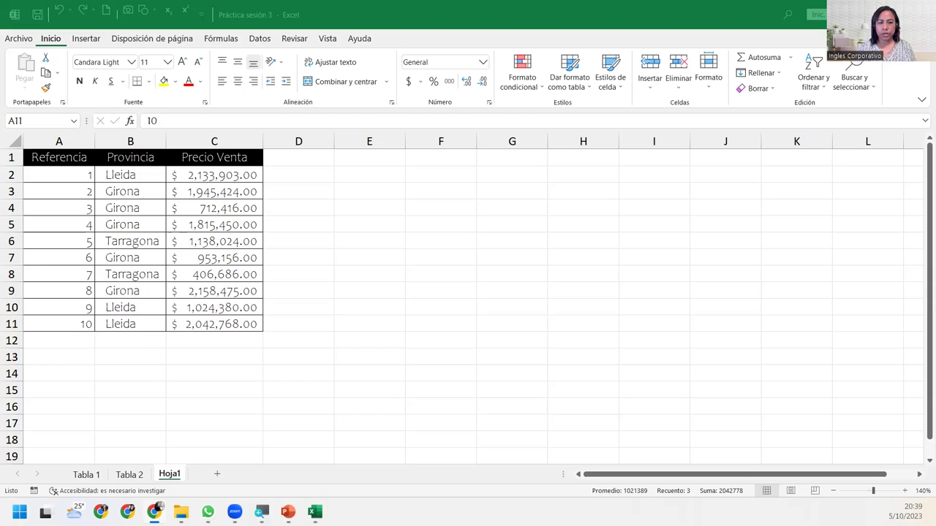
click(78, 316)
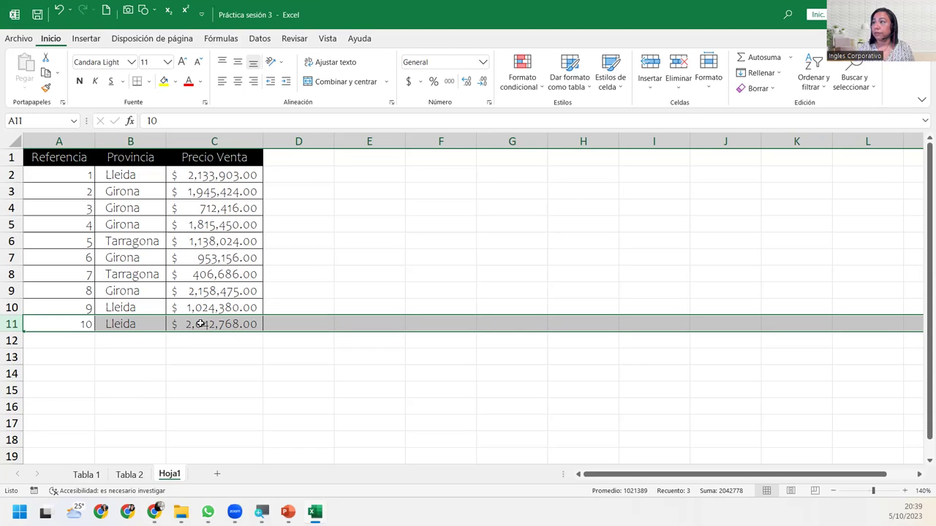
click(46, 325)
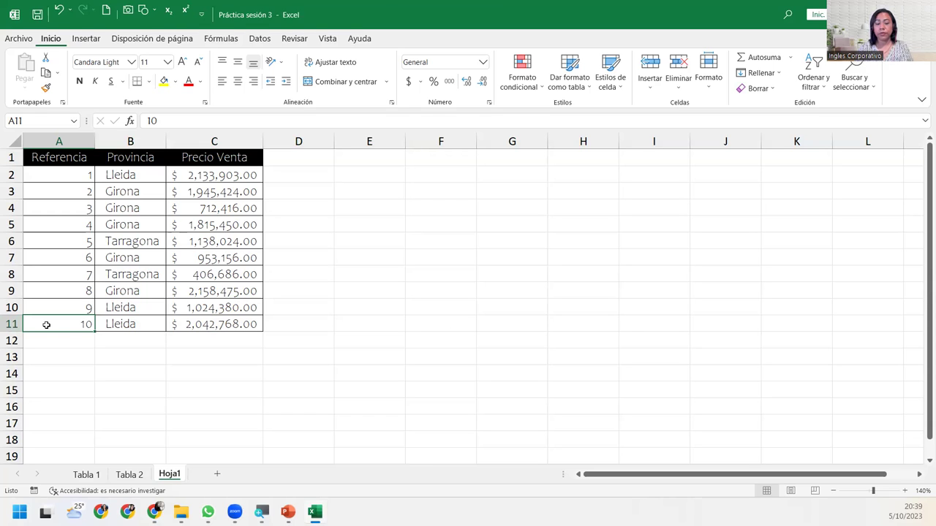
key(ctrl+shift+Up)
key(ctrl+shift+Right)
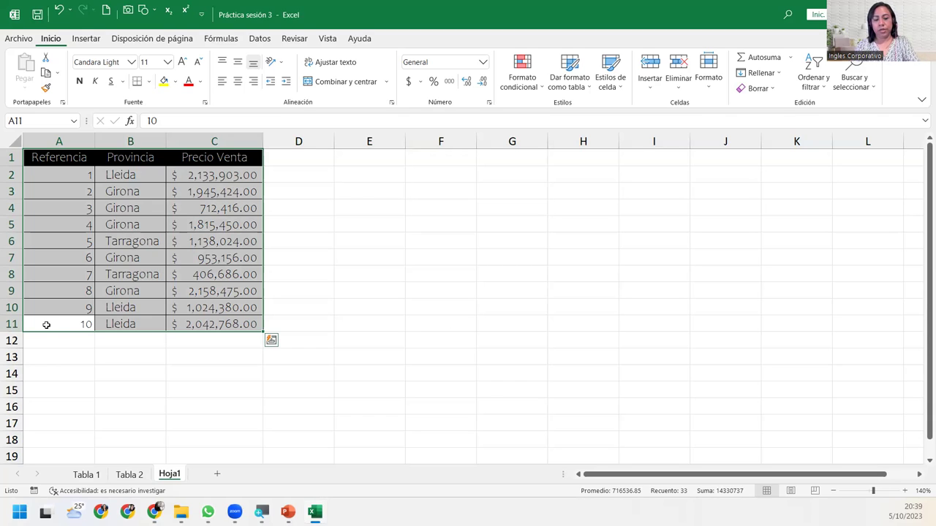
key(alt)
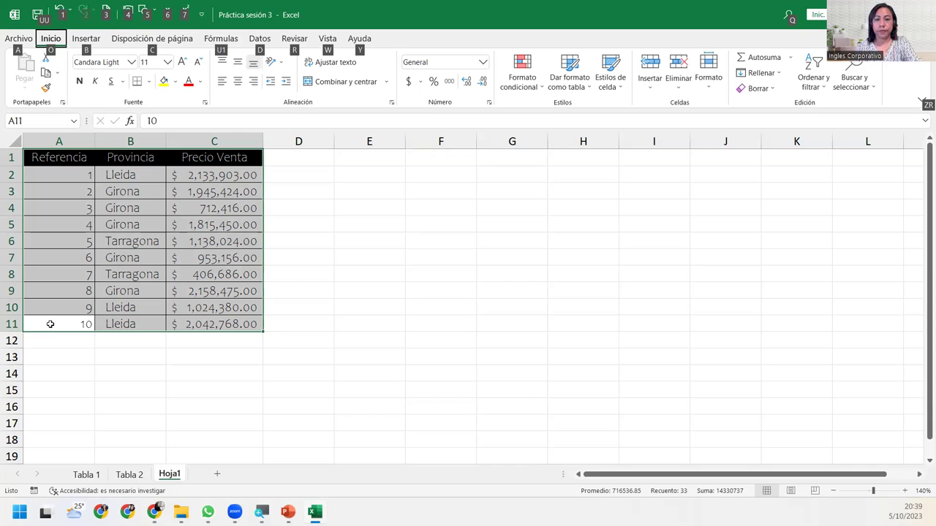
key(alt)
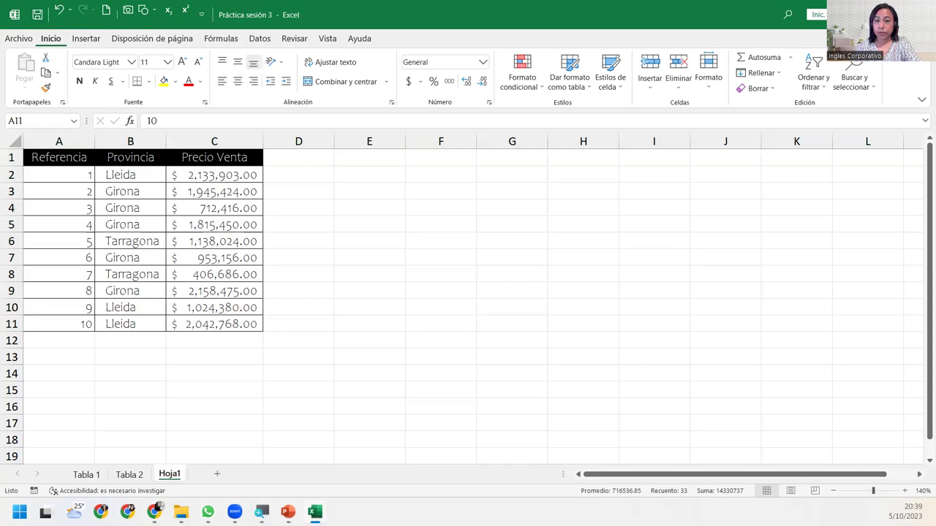
key(alt)
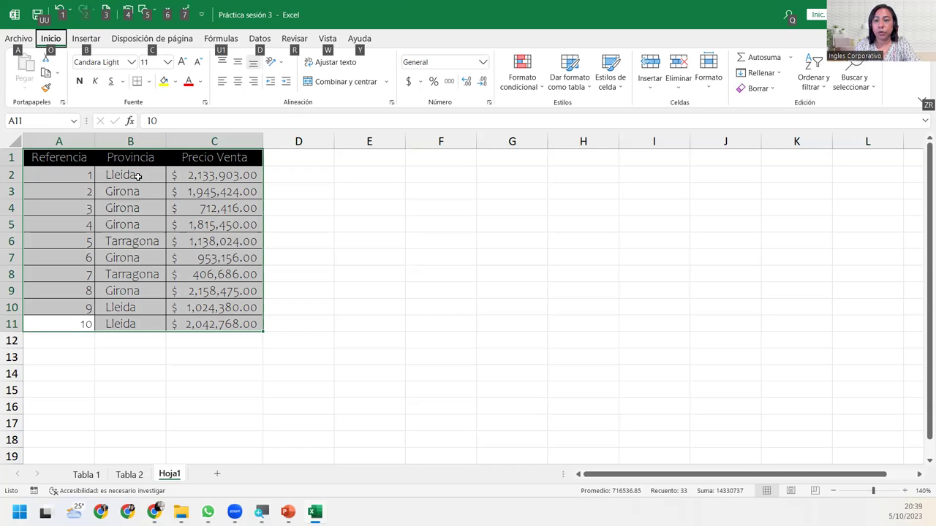
key(o)
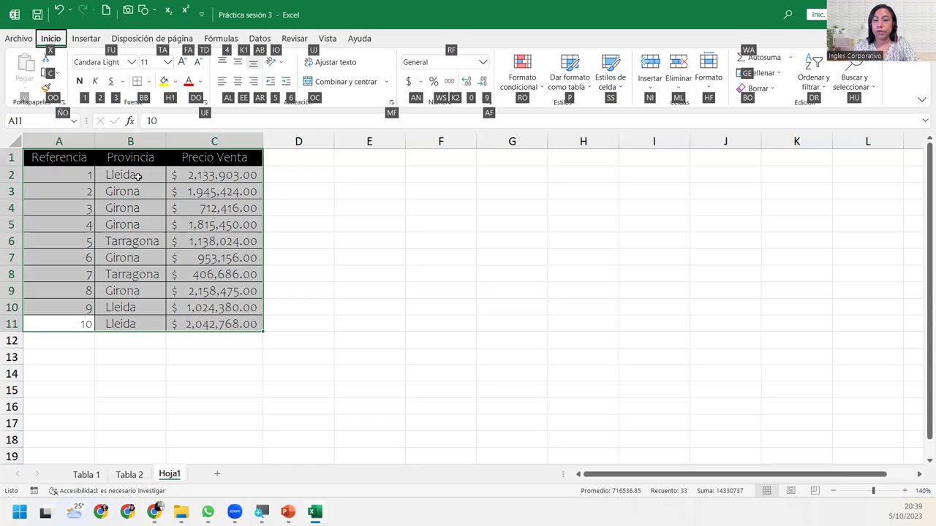
key(f)
key(u)
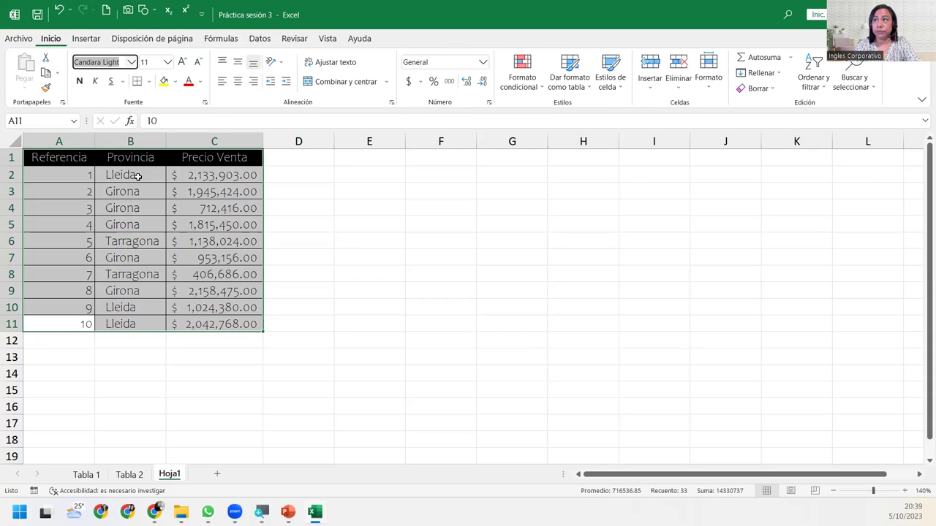
text(Canda)
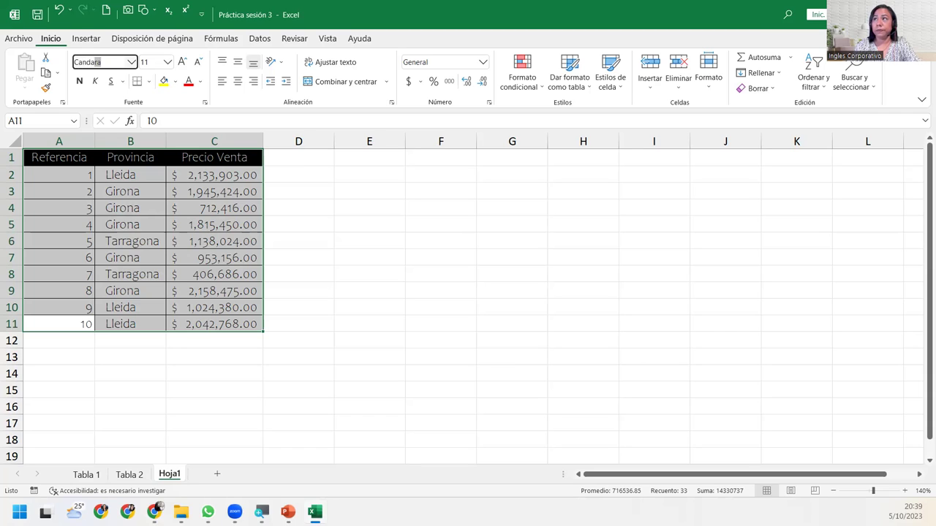
text(ra)
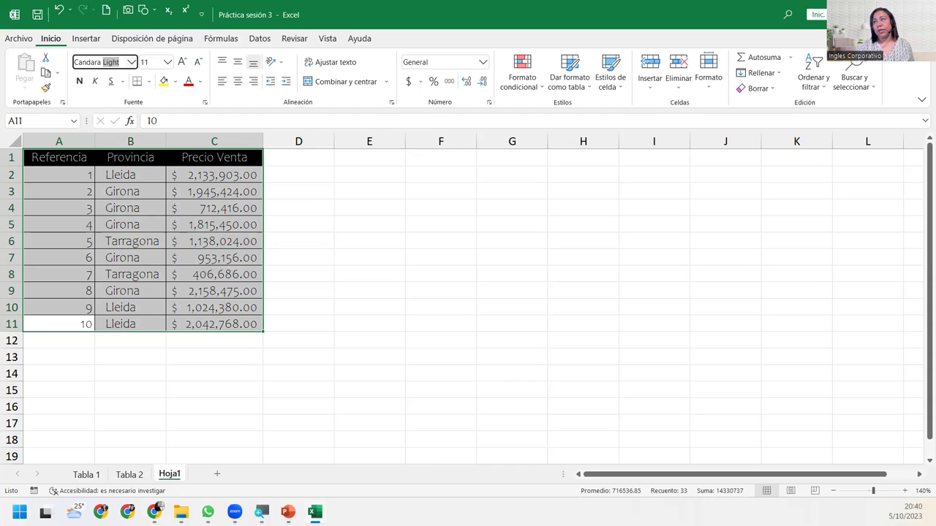
click(130, 61)
key(Escape)
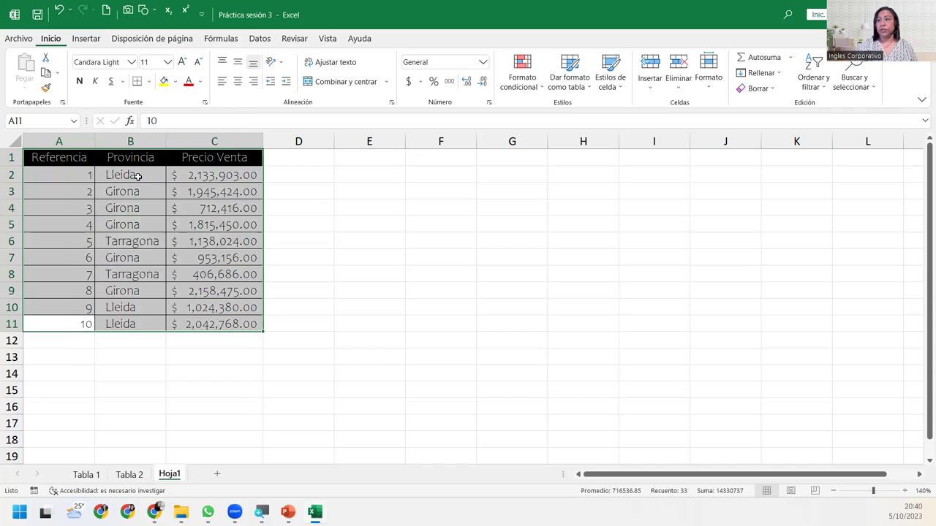
key(Down)
key(Down)
key(Up)
key(Up)
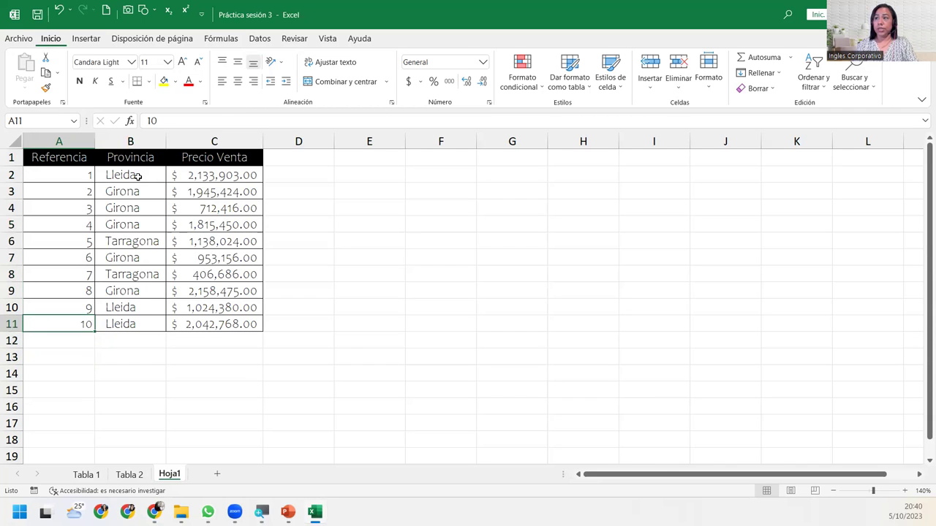
key(shift+space)
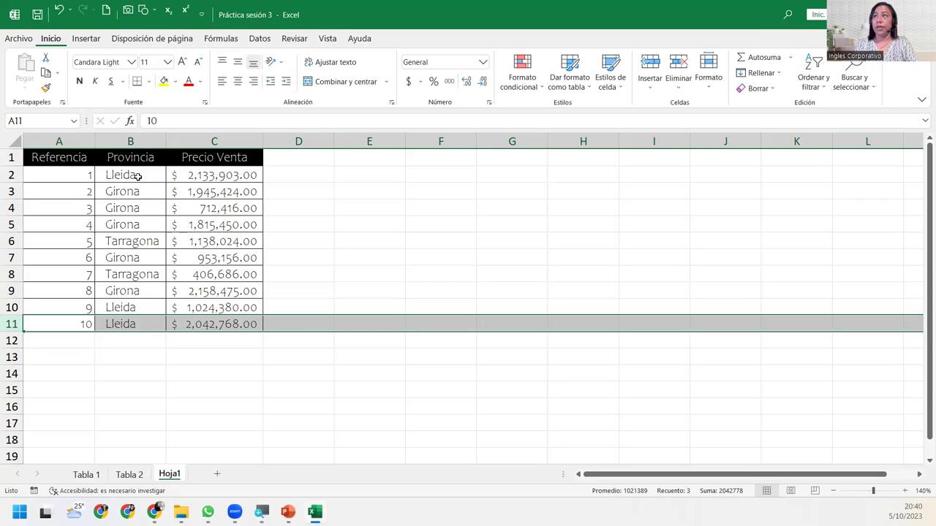
Delete row 11 (reference 10, Lleida, 2,042,768.00) using the Alt ribbon shortcuts.
key(alt)
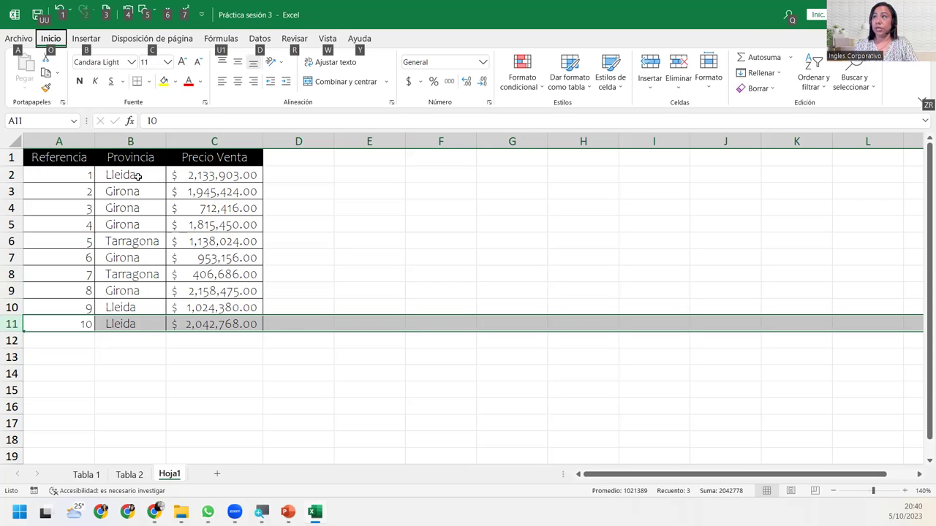
key(o)
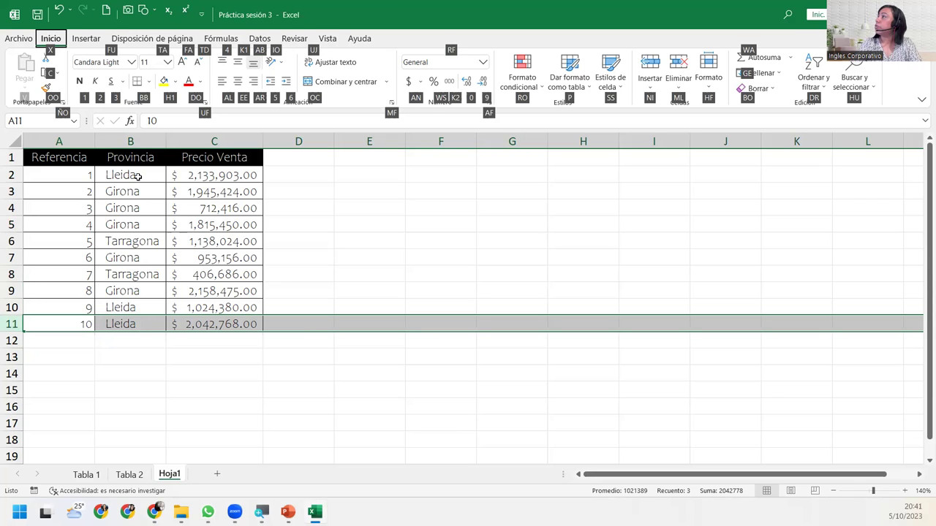
key(m)
key(l)
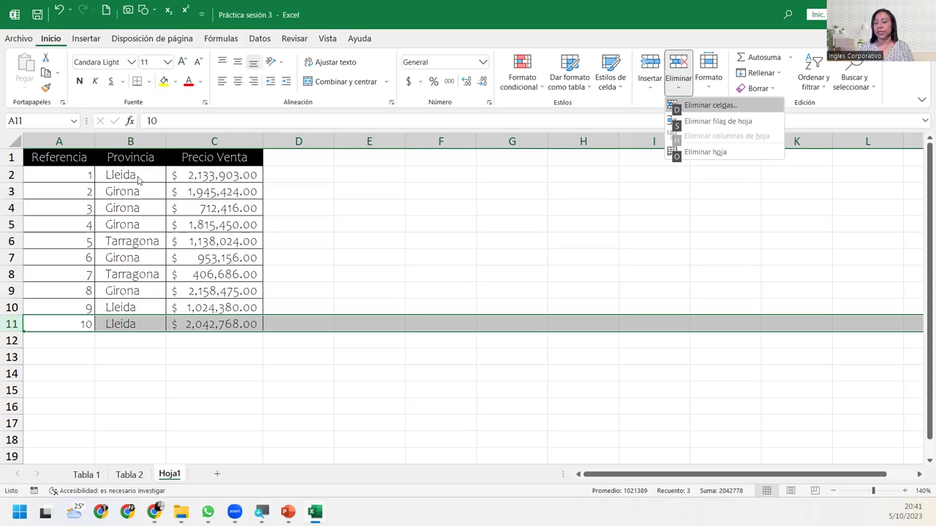
key(s)
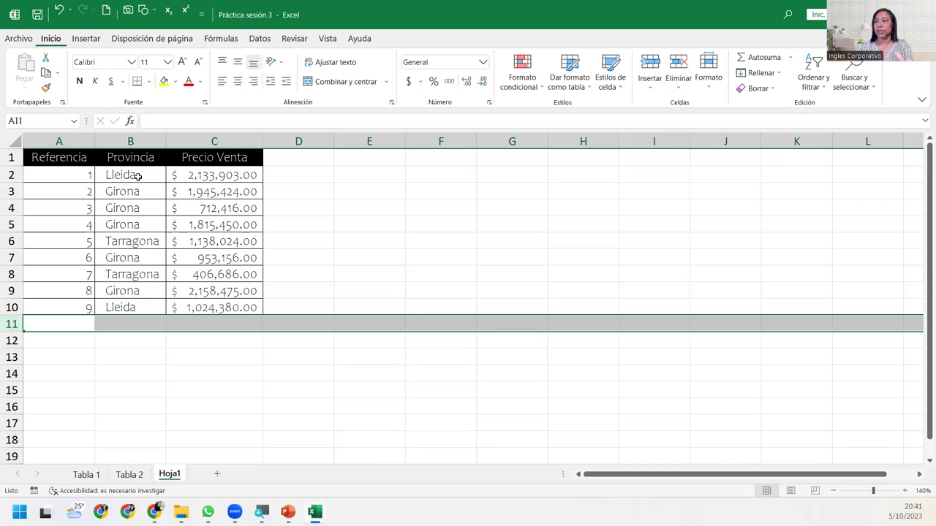
Return to the Referencia header in A1 and switch to the Tabla 2 sheet.
key(Up)
key(Up)
key(Up)
key(Up)
key(Up)
key(Up)
key(Up)
key(Up)
key(Down)
key(Down)
key(Down)
key(Down)
key(Down)
key(Down)
key(Down)
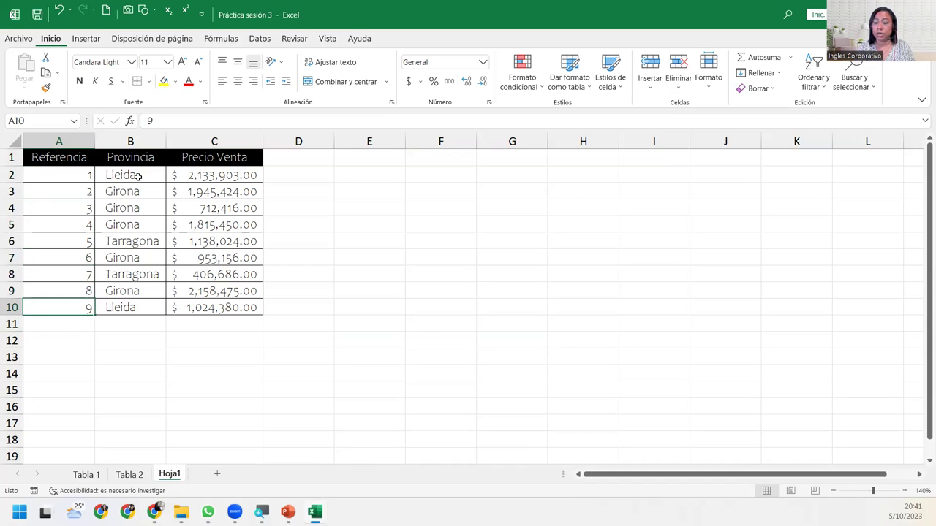
key(Up)
key(Up)
key(Up)
key(Up)
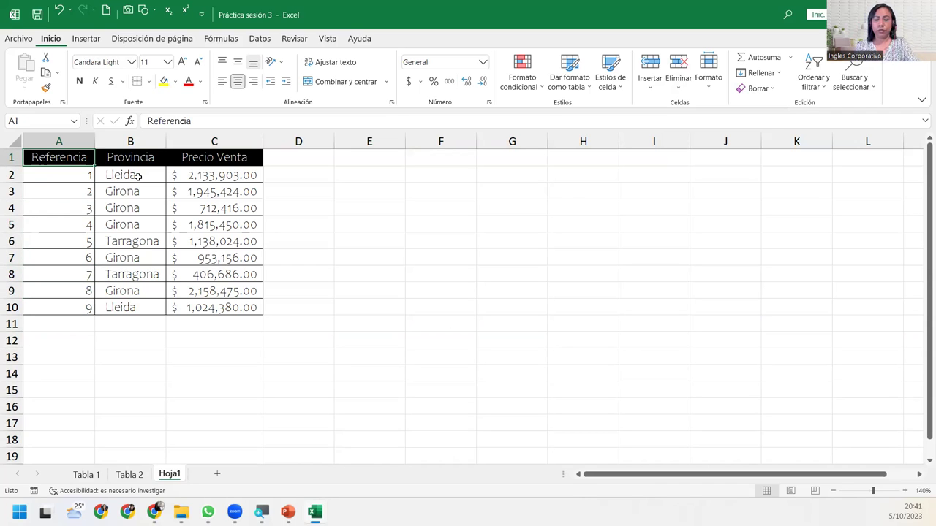
key(ctrl+Page_Up)
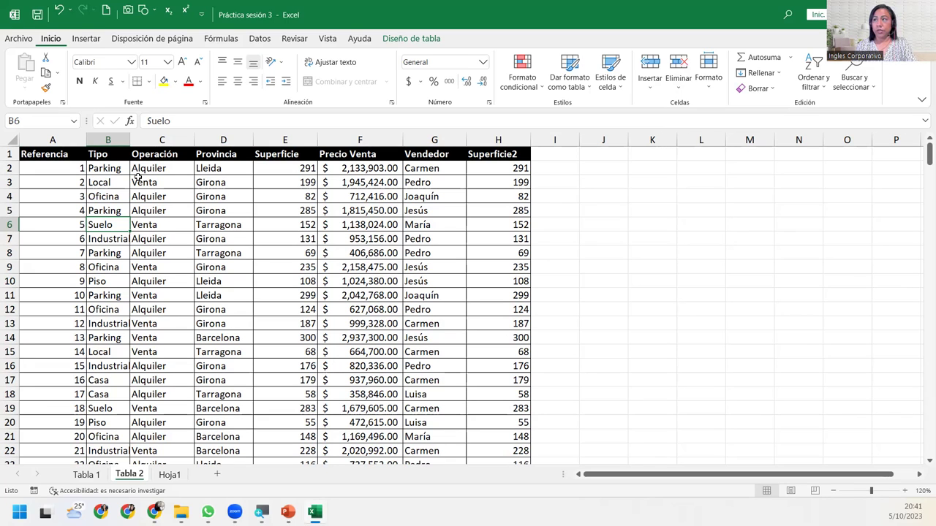
key(Down)
key(Down)
key(Down)
key(Down)
key(Down)
key(Down)
key(Down)
key(Down)
key(Down)
key(Down)
key(Down)
key(Down)
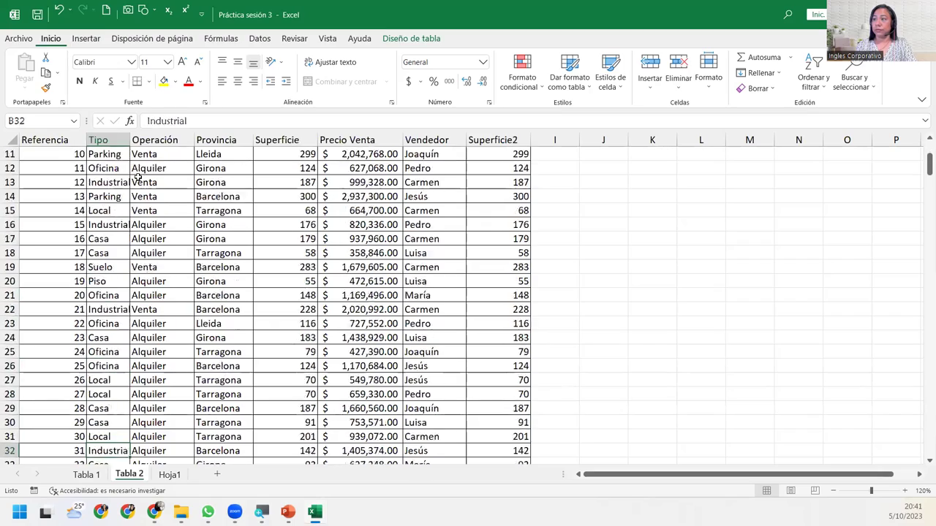
key(Down)
key(Down)
key(Down)
key(Down)
key(Down)
key(Down)
key(ctrl+Down)
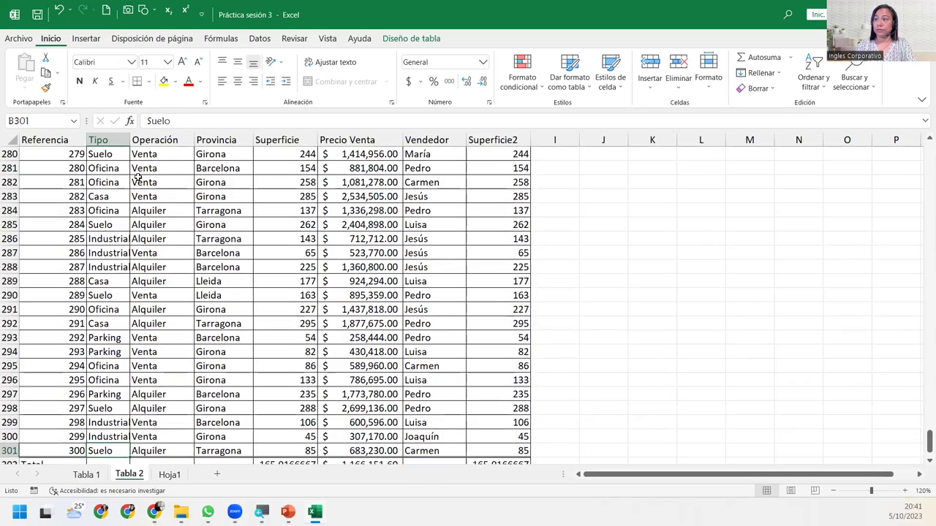
key(ctrl+Up)
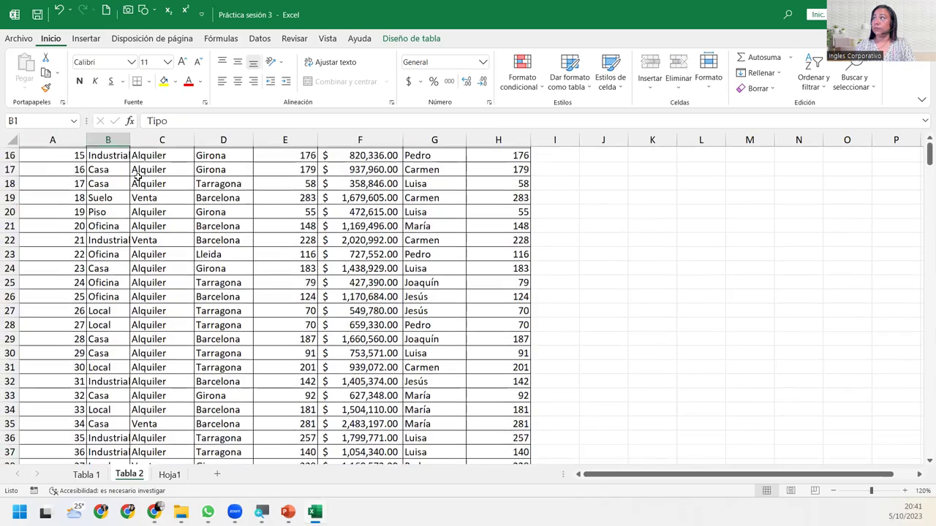
key(ctrl+Down)
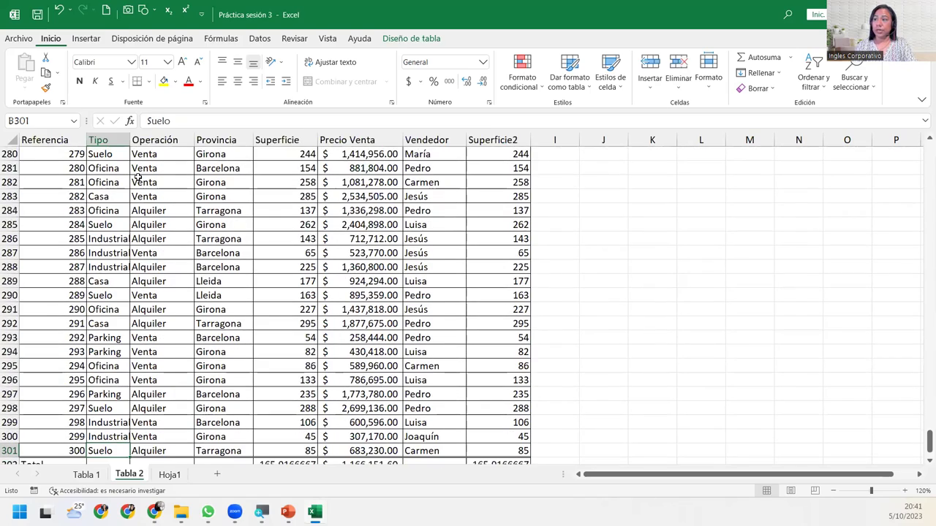
key(ctrl+Up)
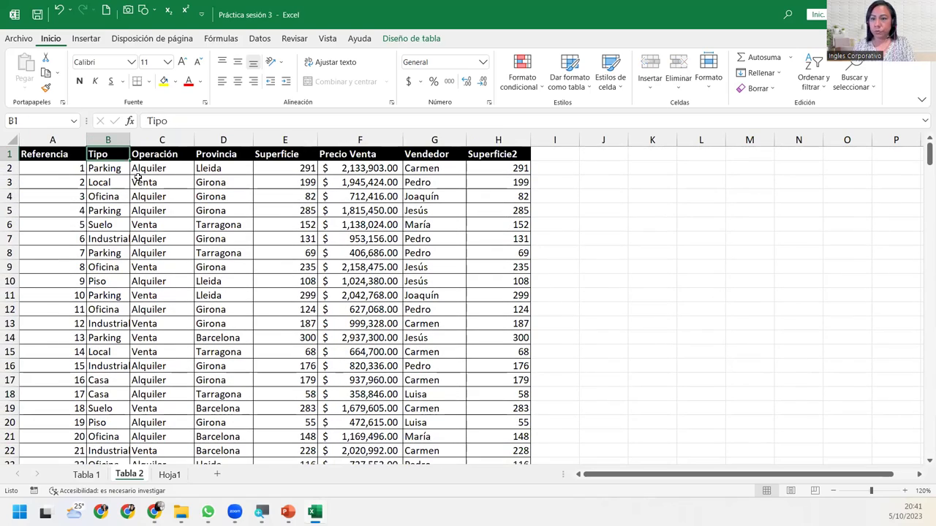
key(Down)
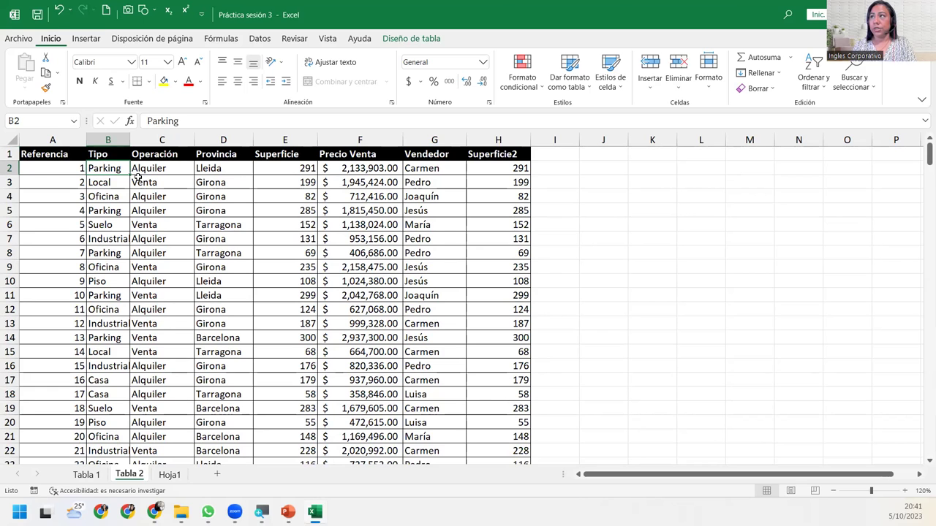
key(ctrl+Down)
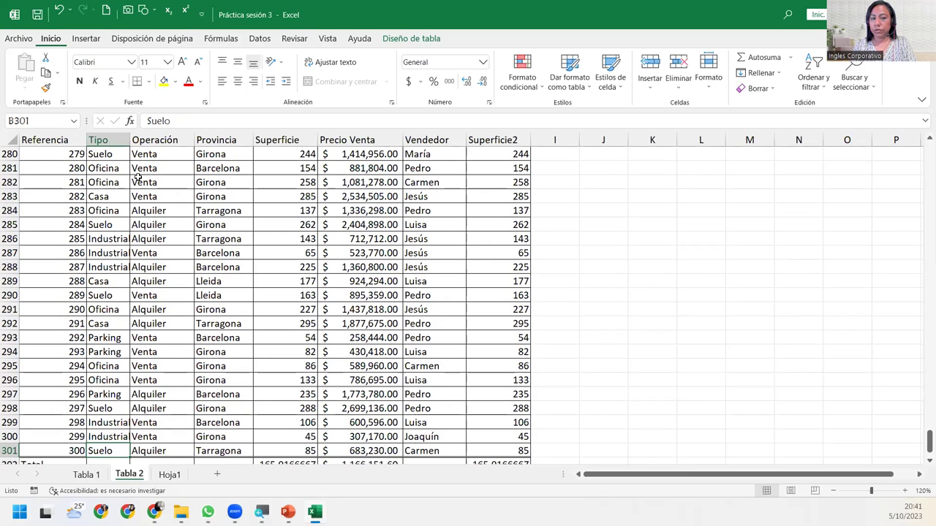
key(Up)
key(Up)
key(Up)
key(Up)
key(Up)
key(Up)
key(Up)
key(Up)
key(Up)
key(Up)
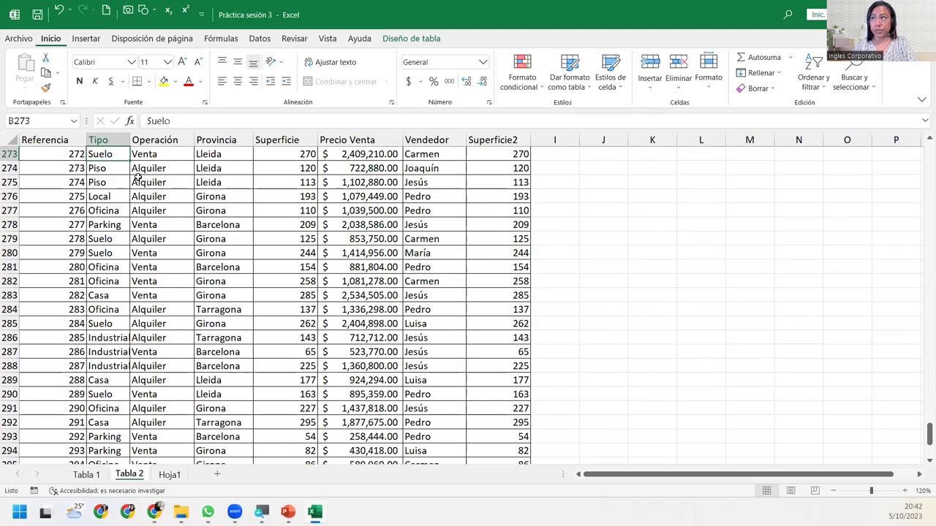
key(Up)
key(Up)
key(Up)
key(Up)
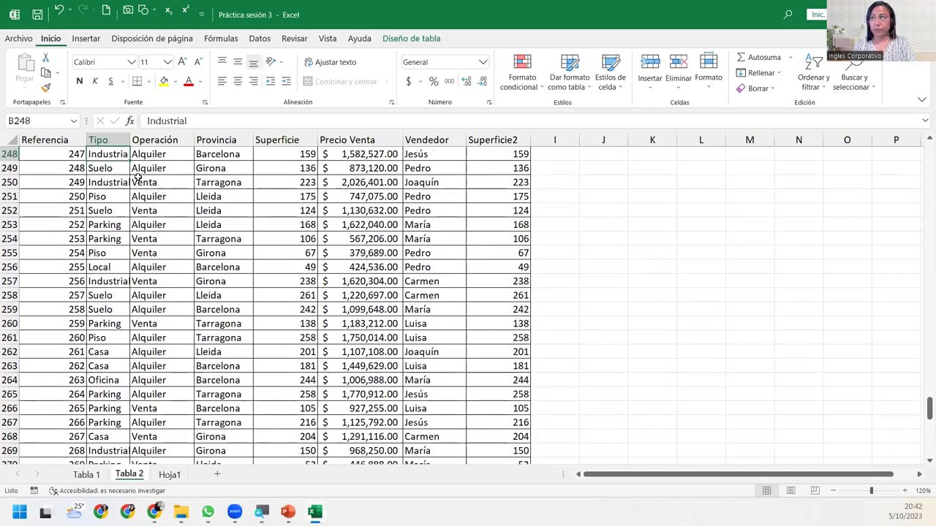
key(Up)
key(Up)
key(Up)
key(Up)
key(Up)
key(Up)
key(Up)
key(Up)
key(Up)
key(Up)
key(Up)
key(Up)
key(Up)
key(Up)
key(Up)
key(Up)
key(Down)
key(Down)
key(Down)
key(Down)
key(Down)
key(Down)
key(Down)
key(Down)
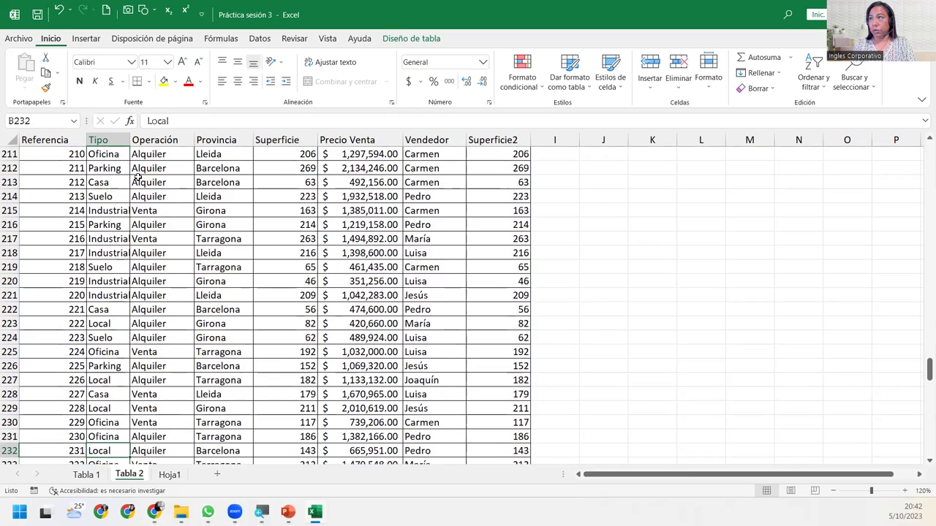
key(Down)
key(Down)
key(Down)
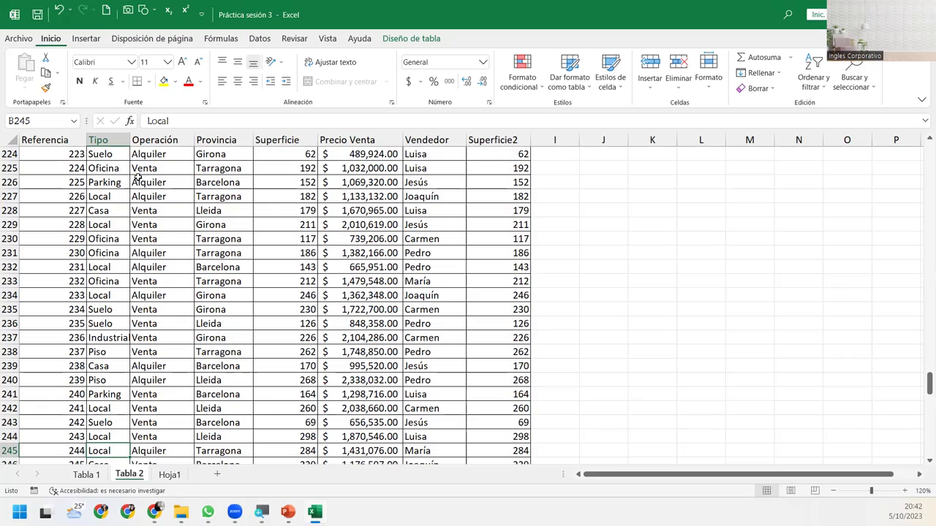
key(Down)
key(Down)
key(Down)
key(Down)
key(Down)
key(Down)
key(Down)
key(Down)
key(Down)
key(Down)
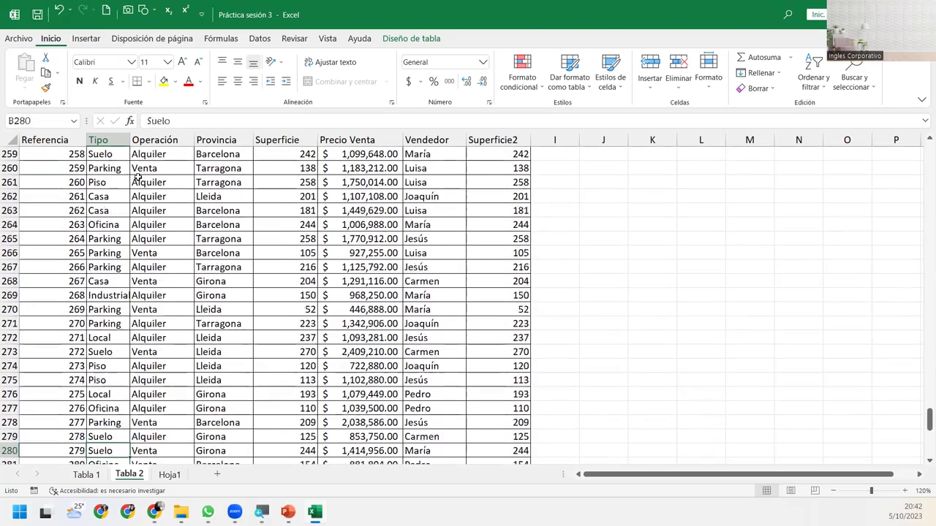
key(Down)
key(Down)
key(Down)
key(Down)
key(Down)
key(Down)
key(Down)
key(Down)
key(Down)
key(Up)
key(Up)
key(Up)
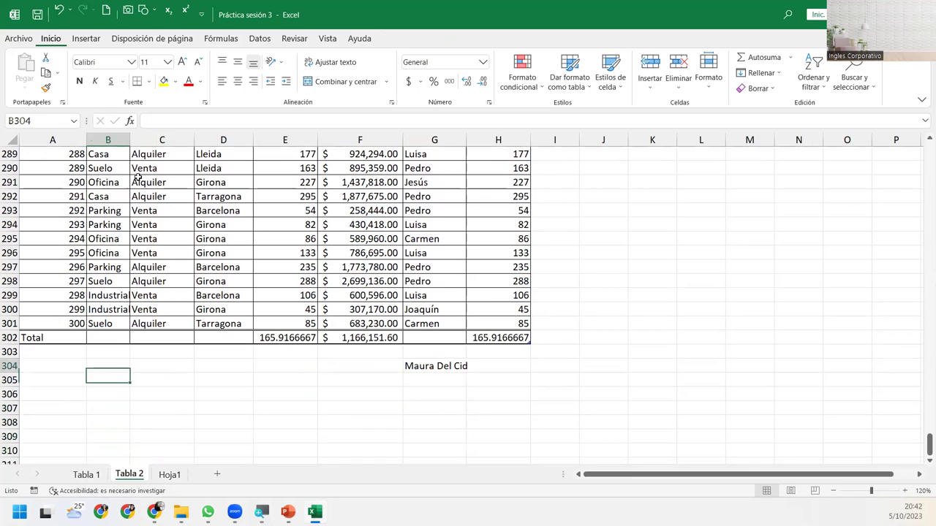
key(Up)
key(Up)
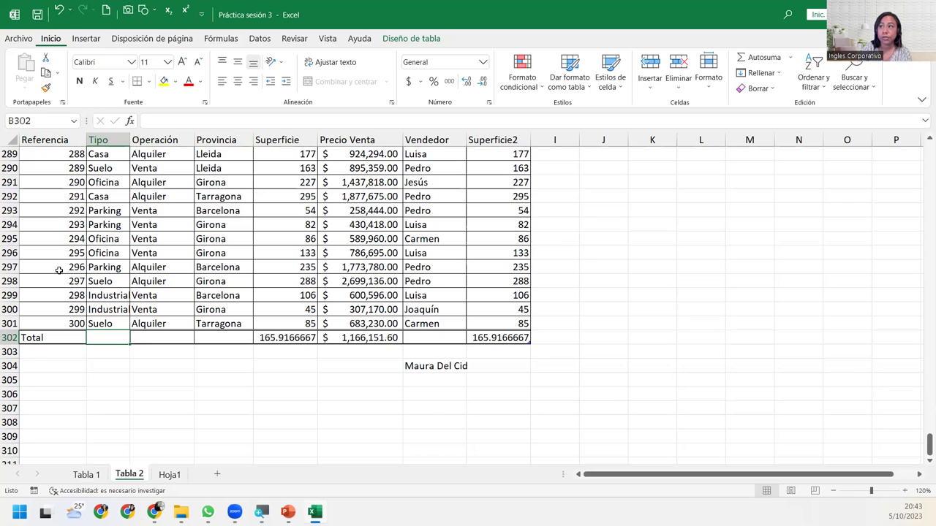
click(73, 323)
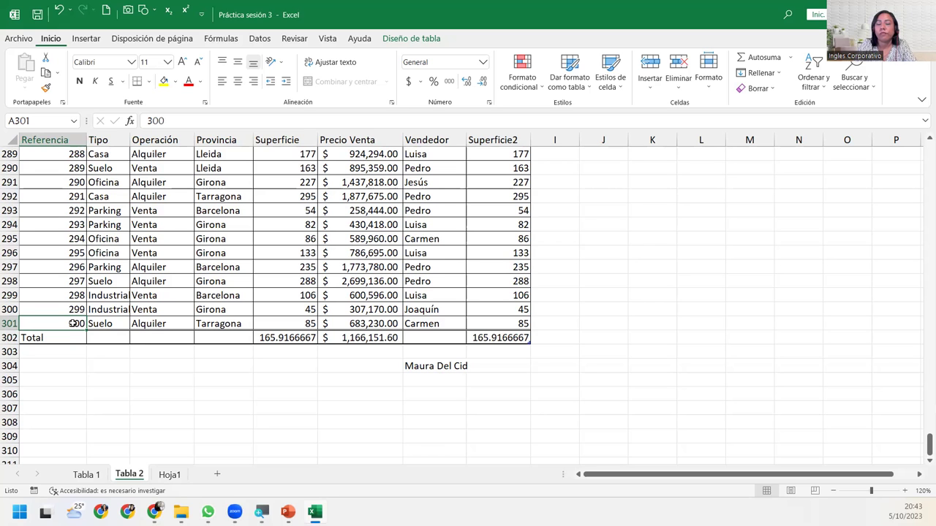
key(ctrl+Up)
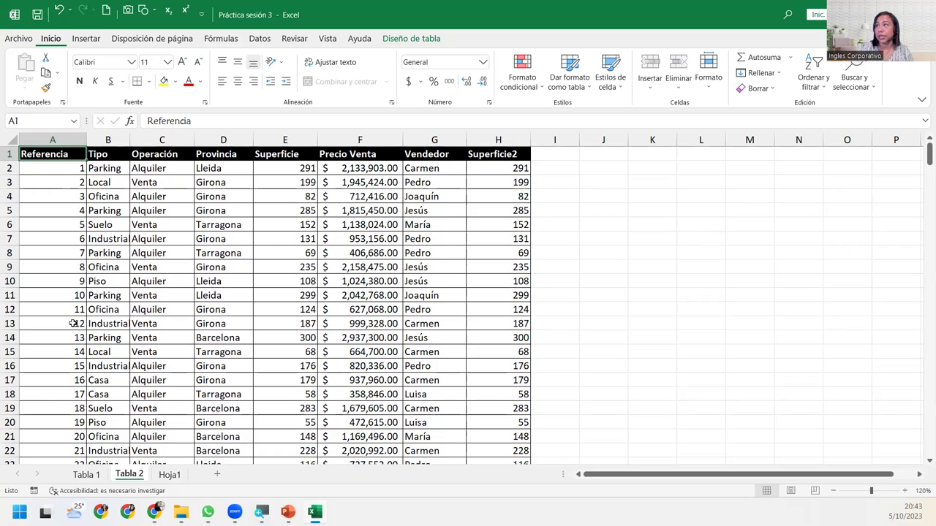
click(52, 139)
drag(53, 151, 506, 146)
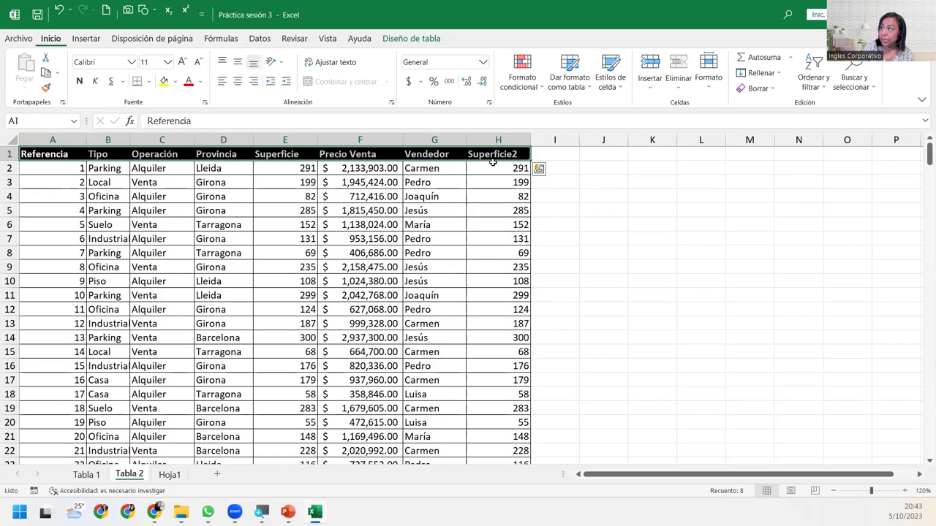
click(44, 252)
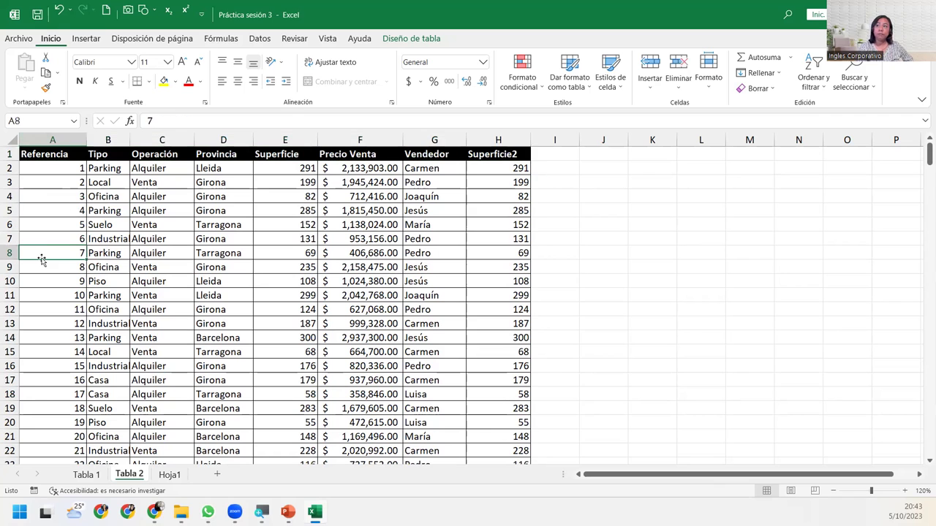
key(Down)
key(Down)
key(Down)
key(Down)
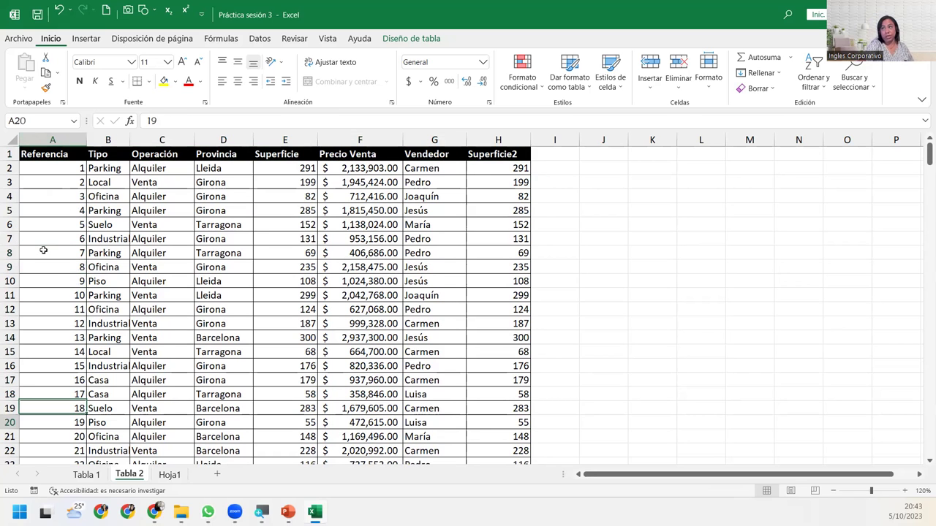
key(Down)
key(Down)
key(Down)
key(Down)
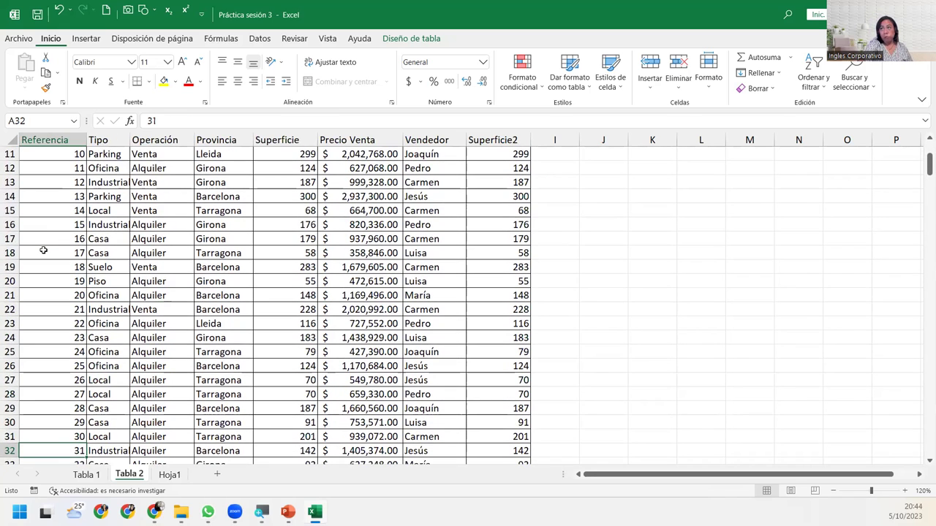
key(Up)
key(Up)
key(Up)
key(Up)
key(Up)
key(Up)
key(Up)
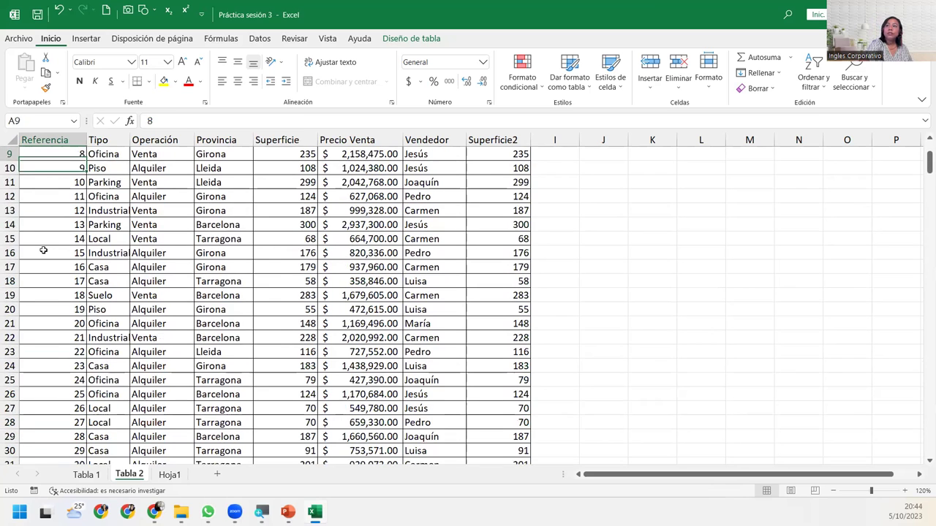
key(Up)
key(Up)
key(Up)
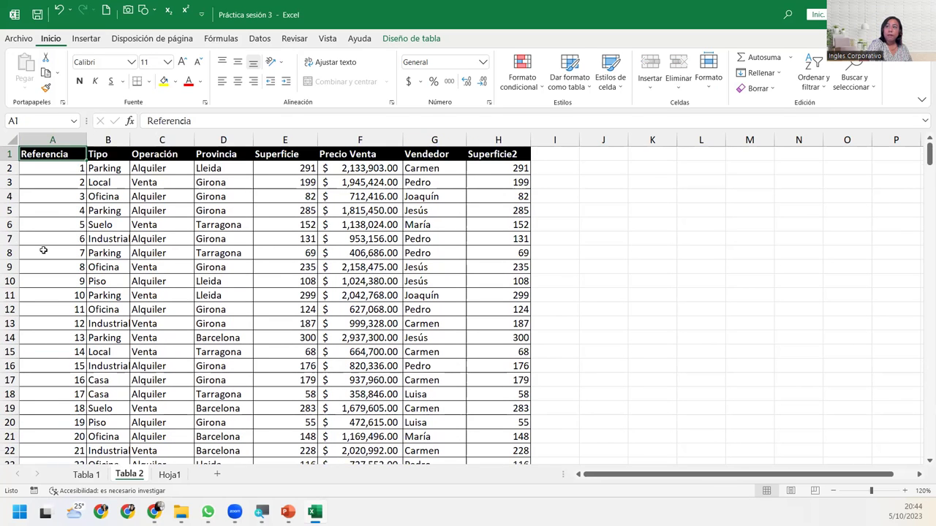
key(Down)
key(Down)
key(Down)
key(Down)
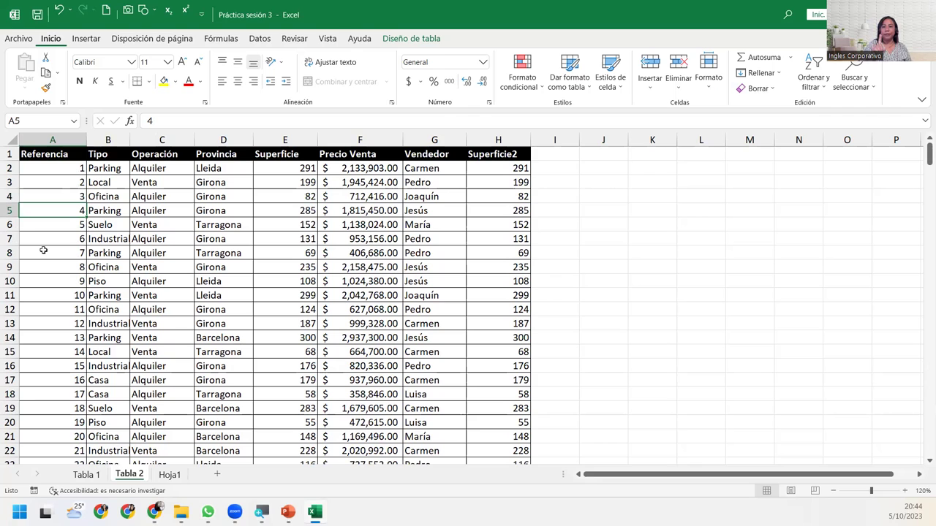
click(604, 271)
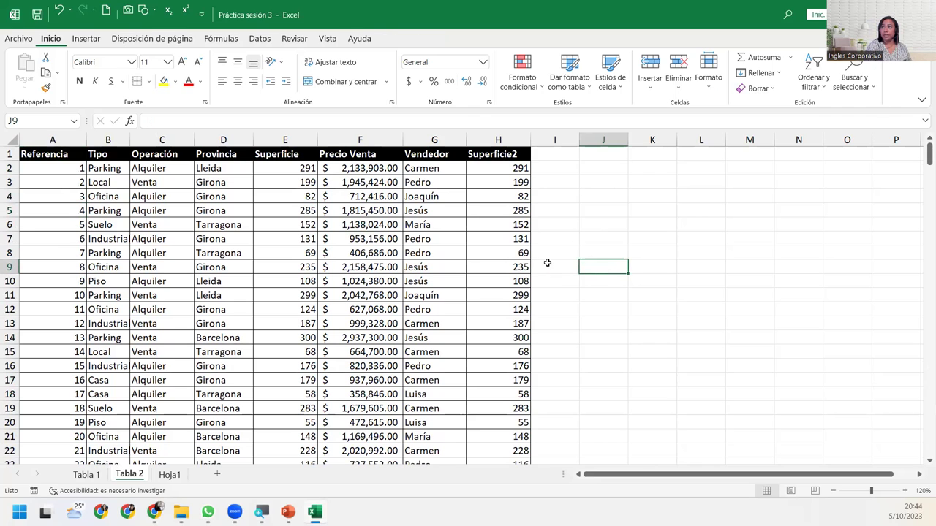
scroll(546, 262, down, 9)
scroll(547, 263, down, 9)
scroll(546, 263, down, 17)
scroll(547, 263, down, 8)
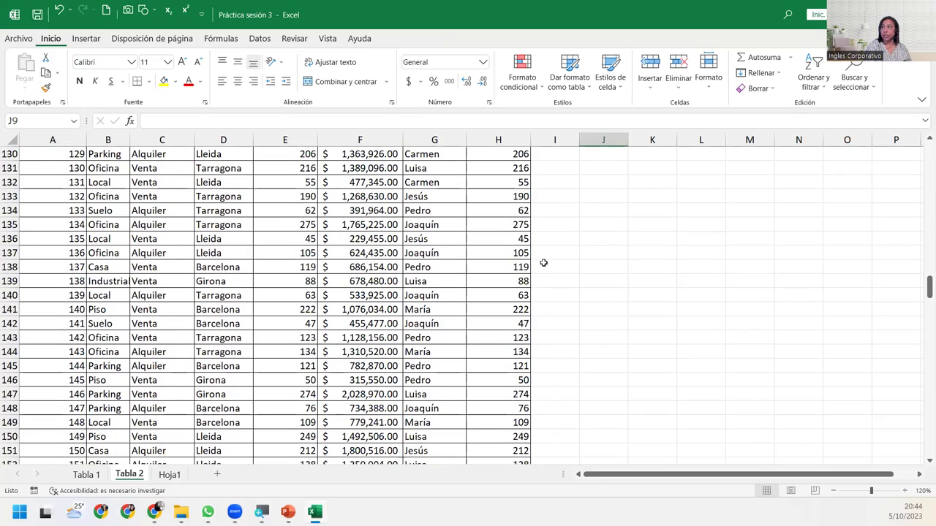
click(124, 249)
scroll(147, 219, up, 10)
scroll(149, 207, up, 9)
scroll(149, 207, down, 8)
scroll(150, 208, down, 8)
scroll(149, 208, down, 18)
scroll(149, 208, down, 9)
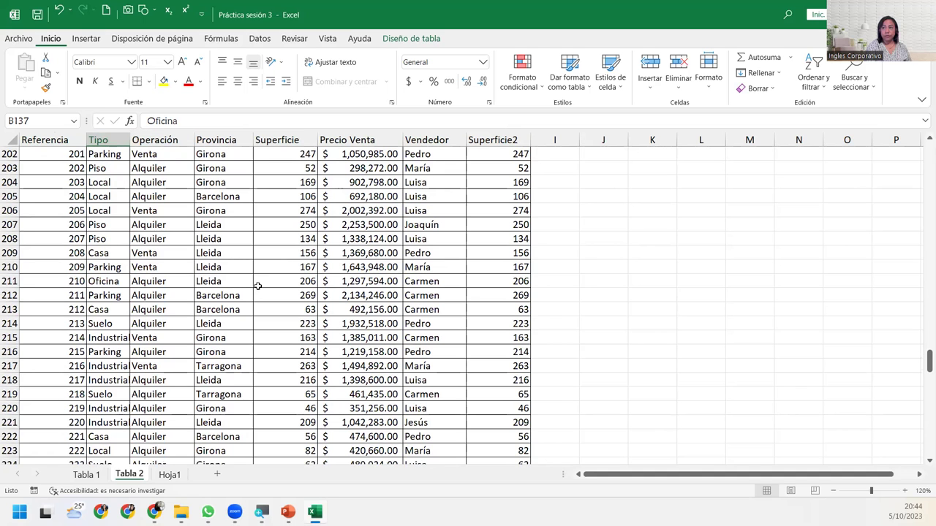
scroll(250, 339, down, 10)
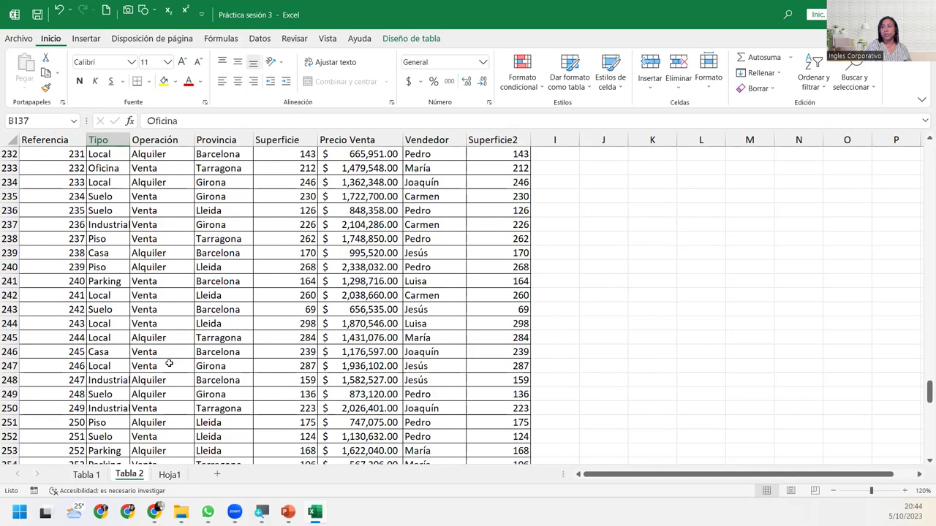
scroll(182, 348, down, 10)
scroll(182, 345, down, 15)
scroll(183, 344, up, 9)
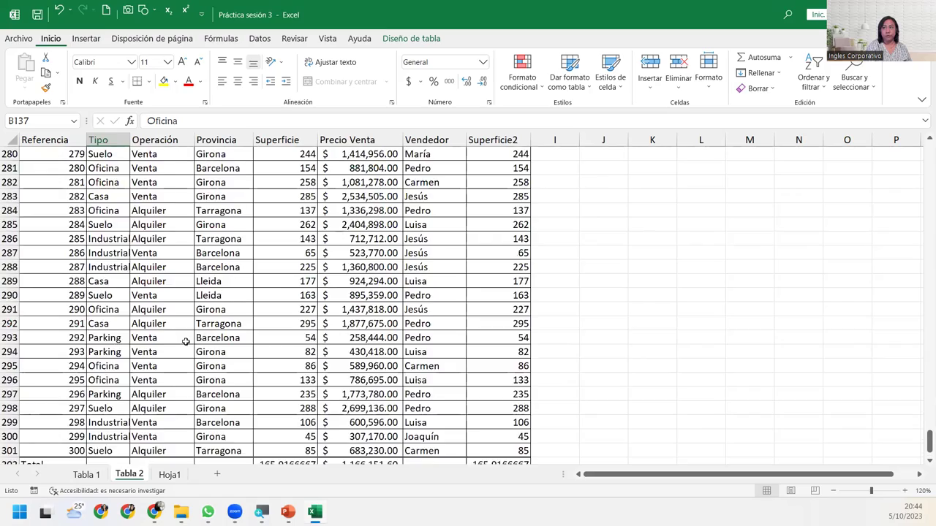
scroll(186, 342, up, 3)
scroll(186, 341, up, 5)
click(186, 341)
scroll(187, 341, up, 9)
scroll(188, 339, up, 9)
scroll(189, 339, up, 19)
scroll(189, 339, up, 9)
scroll(189, 339, up, 16)
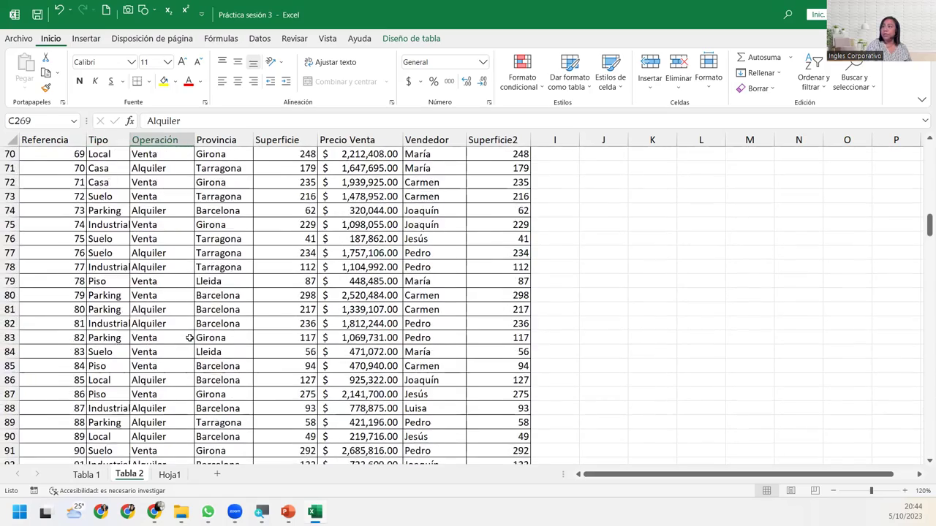
scroll(189, 338, up, 12)
scroll(189, 338, up, 7)
scroll(189, 338, down, 7)
scroll(189, 338, down, 6)
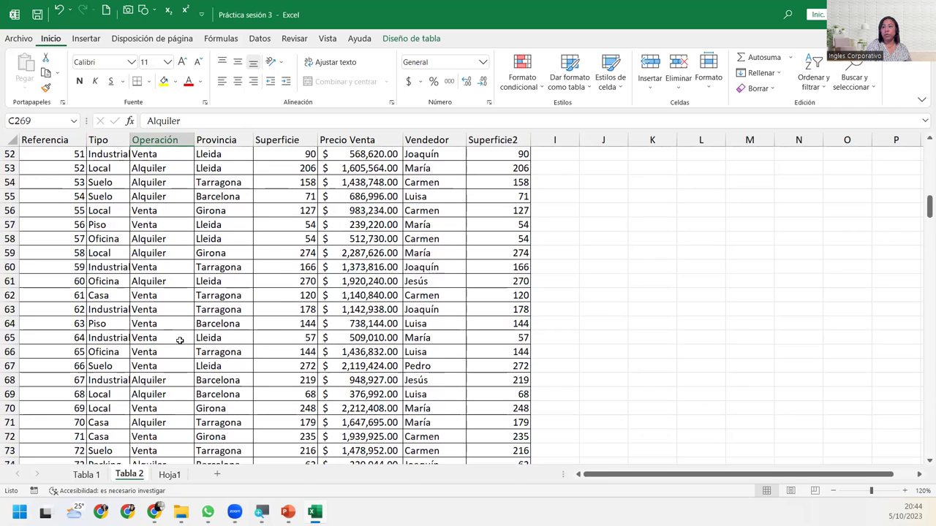
scroll(49, 184, up, 3)
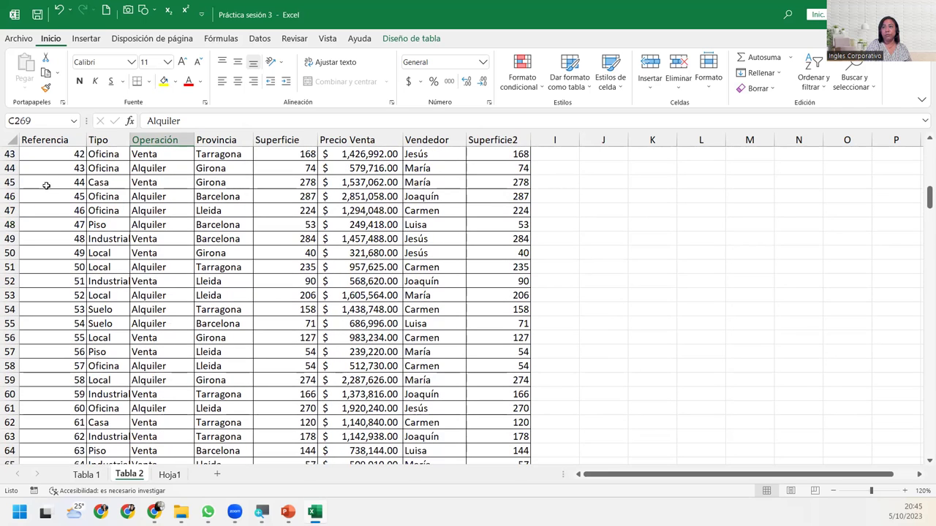
click(59, 253)
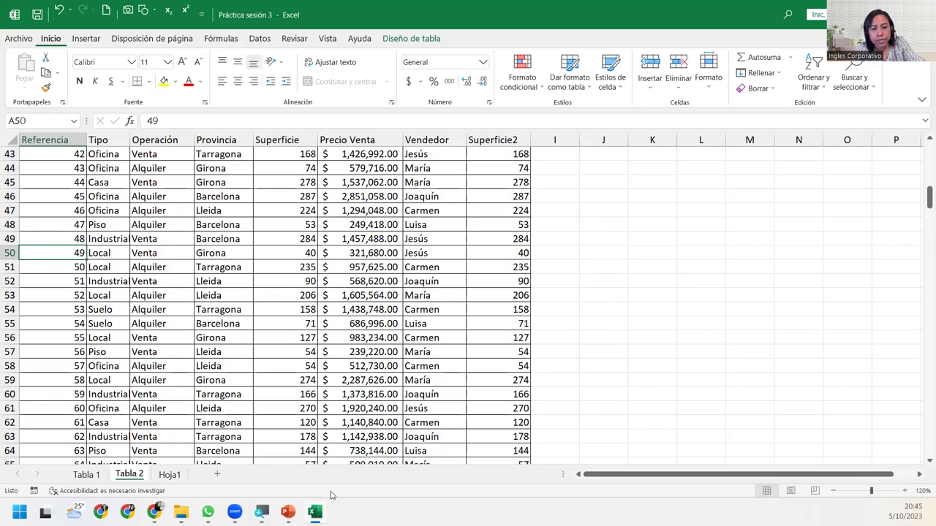
Select table row 50 and bring up the Dar formato como tabla style gallery.
key(shift+space)
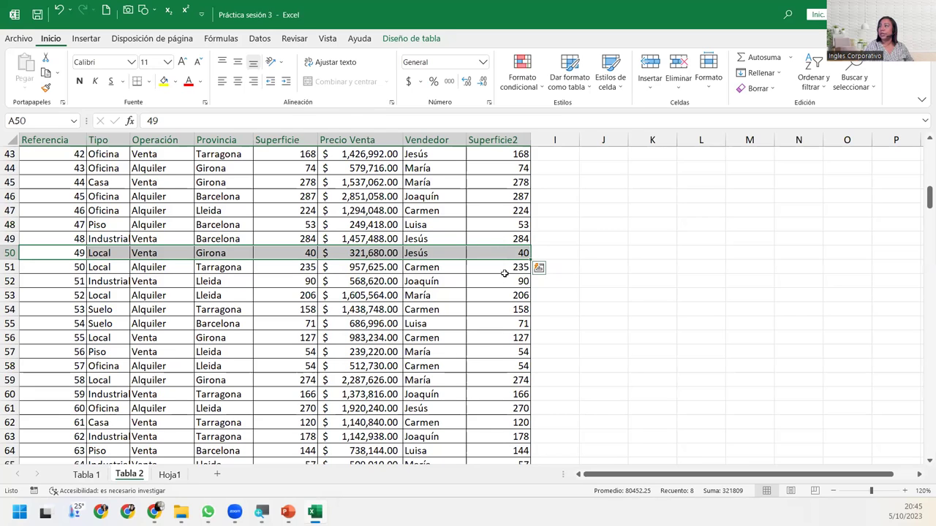
click(578, 95)
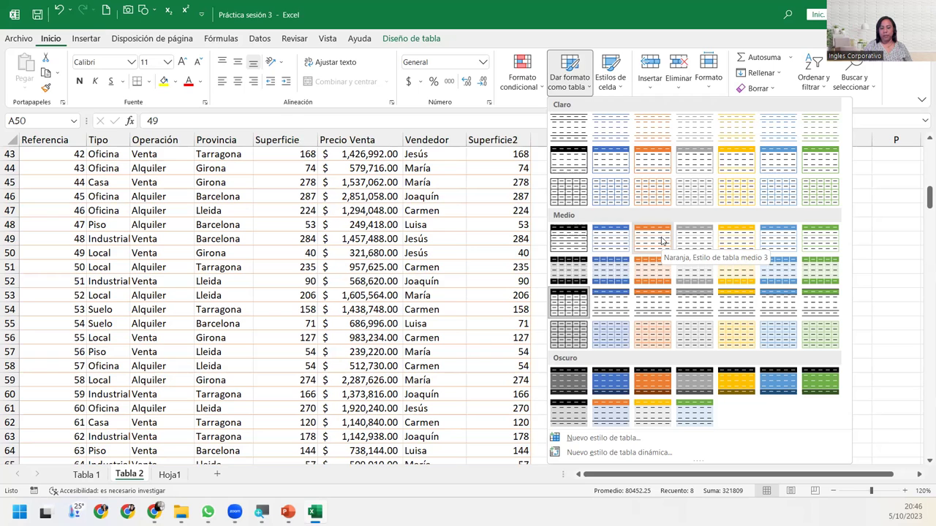
Close the table style gallery without applying a style and scroll through Tabla 2.
click(110, 241)
scroll(110, 242, up, 6)
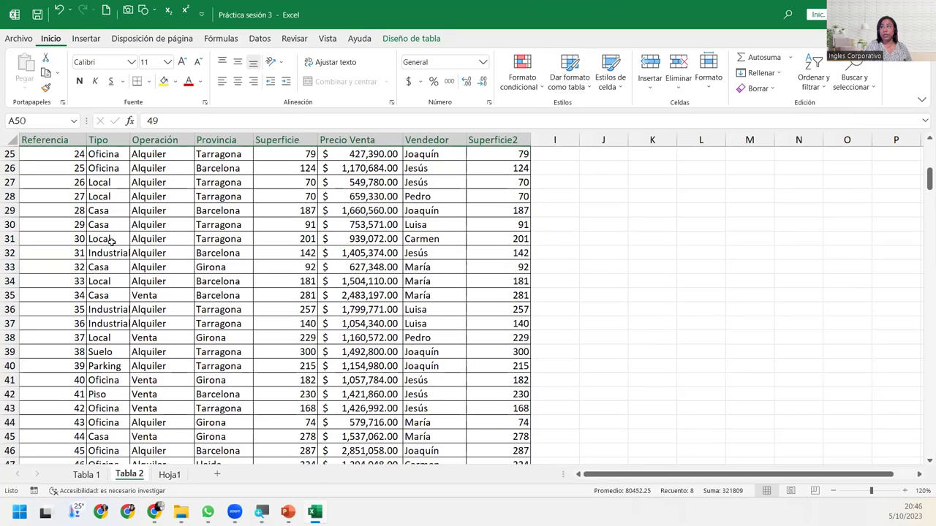
scroll(110, 242, up, 4)
scroll(109, 241, up, 3)
scroll(110, 241, down, 13)
scroll(110, 241, down, 7)
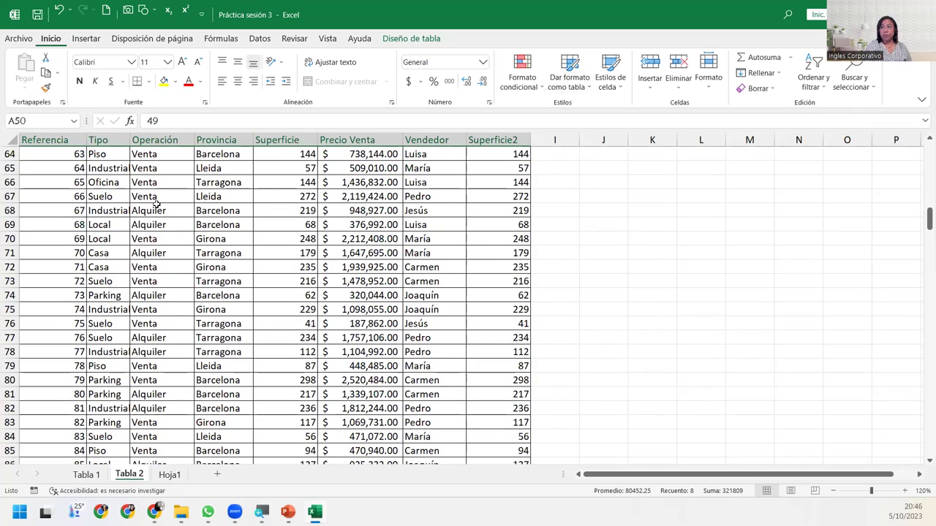
Reopen the table styles, dismiss them with Escape, and select an Alquiler cell in Operación.
click(569, 73)
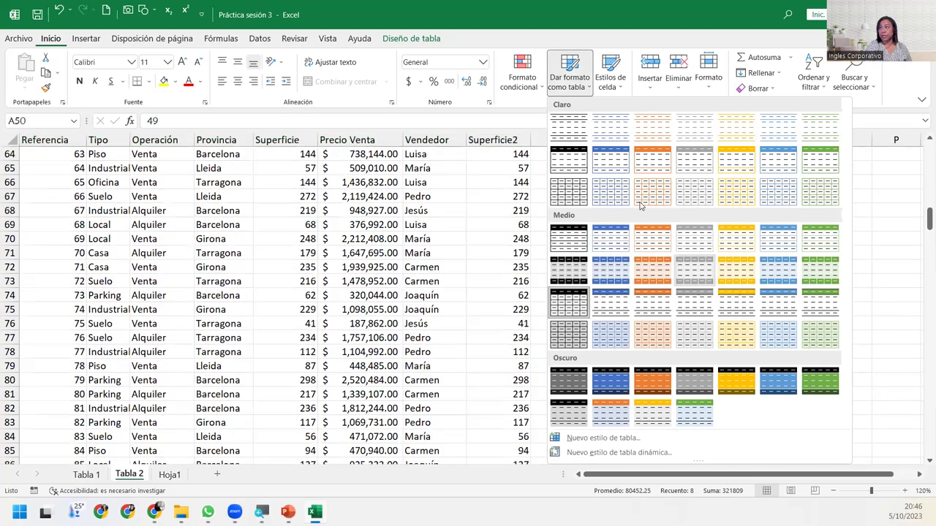
key(Escape)
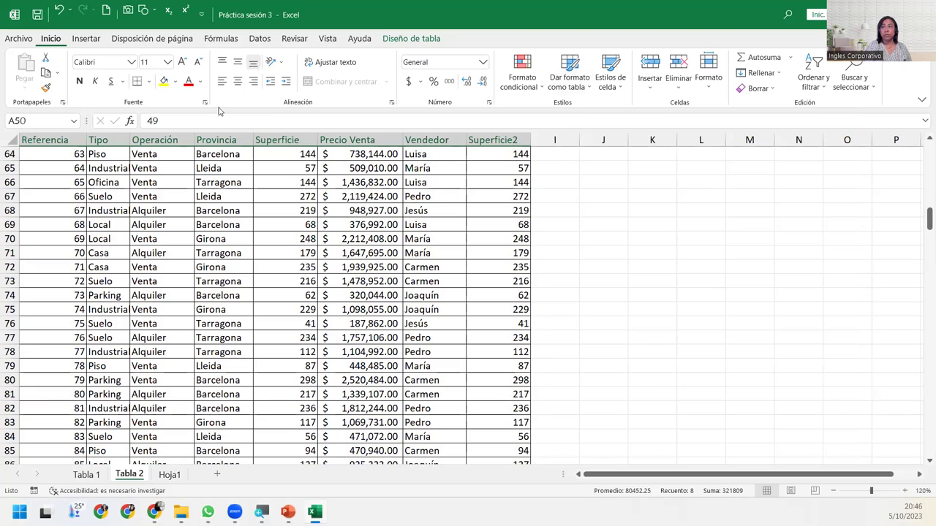
scroll(96, 286, up, 5)
scroll(96, 287, up, 2)
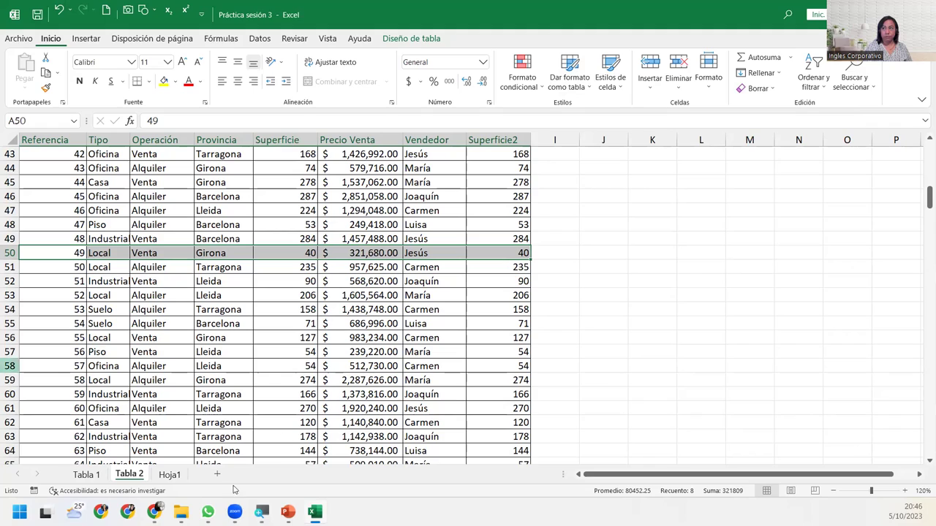
click(182, 270)
scroll(181, 270, up, 8)
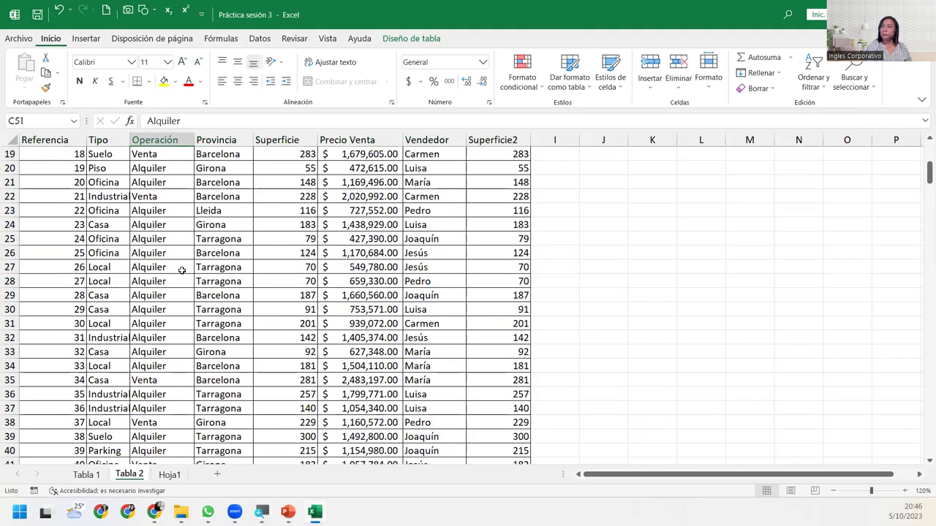
scroll(180, 271, up, 6)
scroll(178, 270, down, 3)
scroll(179, 270, down, 8)
scroll(179, 269, down, 8)
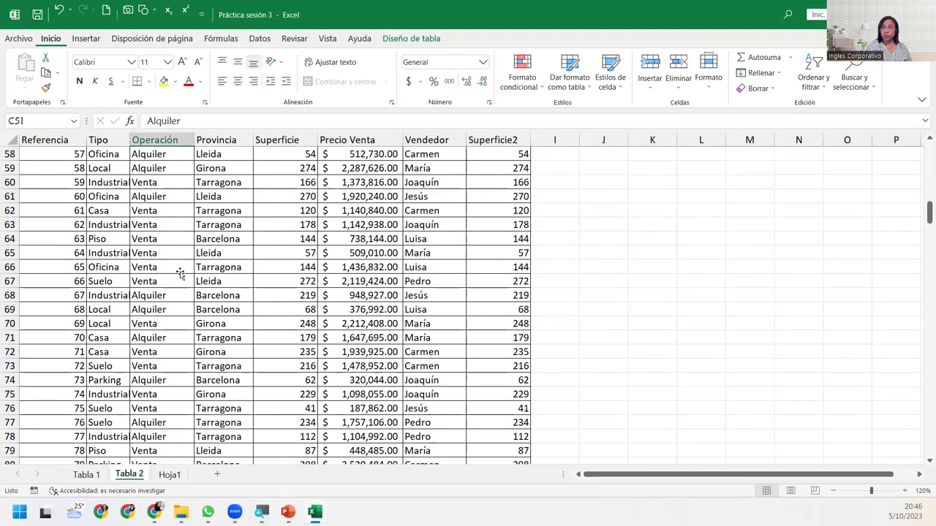
On Tabla 1, select individual cells, ending on the Referencia header cell.
click(86, 474)
click(196, 192)
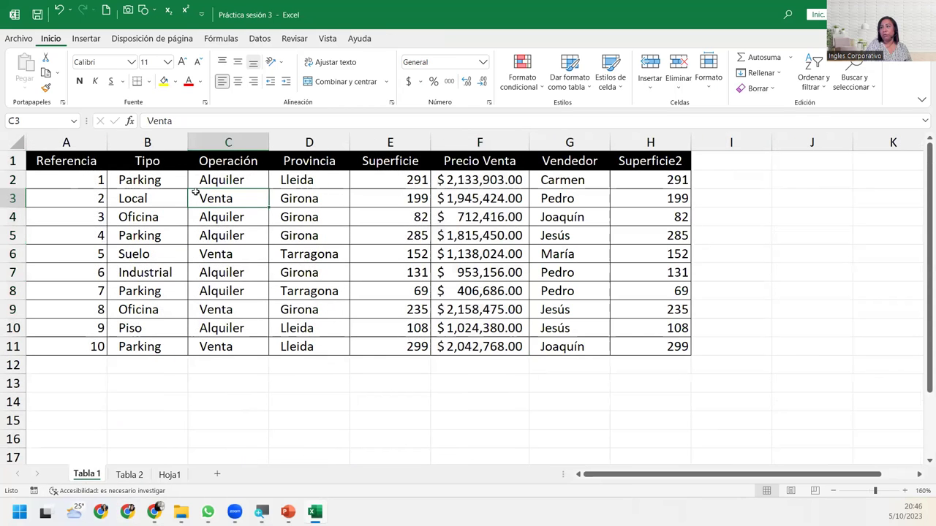
scroll(195, 192, down, 7)
scroll(195, 191, down, 7)
scroll(195, 192, up, 9)
scroll(196, 192, up, 5)
click(120, 196)
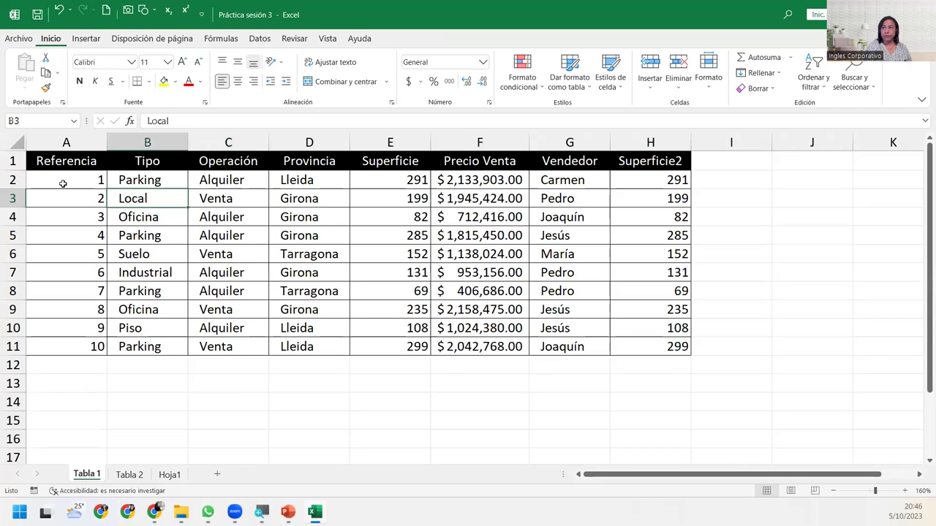
click(63, 179)
click(59, 157)
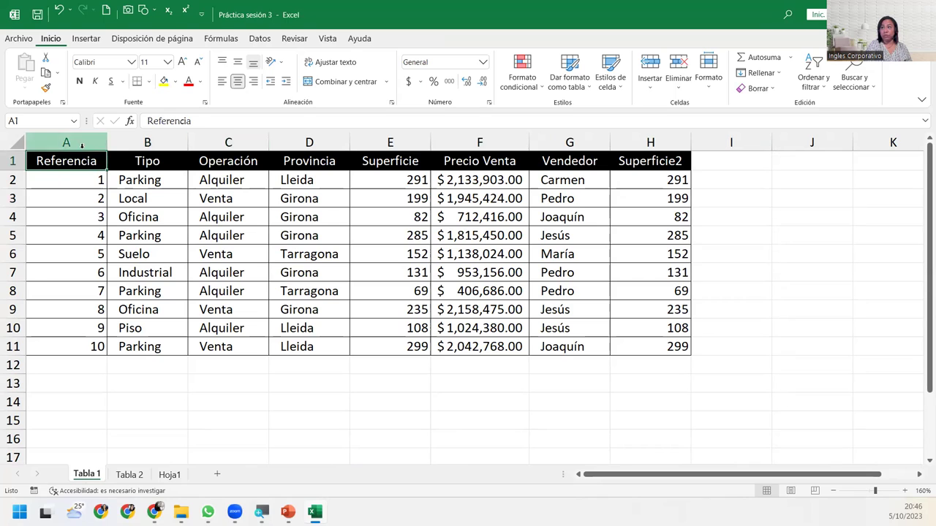
Select the header row A1:H1, then the data block A2:H9.
drag(68, 159, 642, 154)
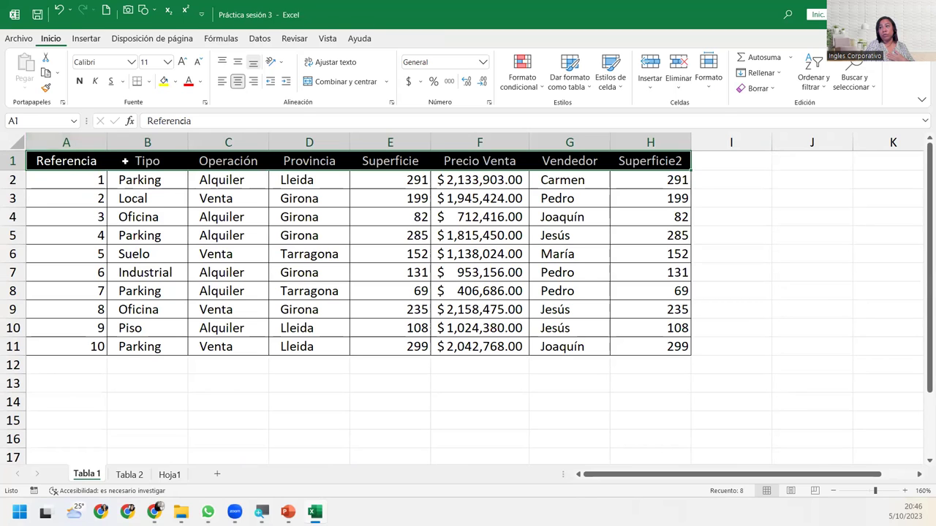
click(53, 182)
drag(53, 182, 658, 309)
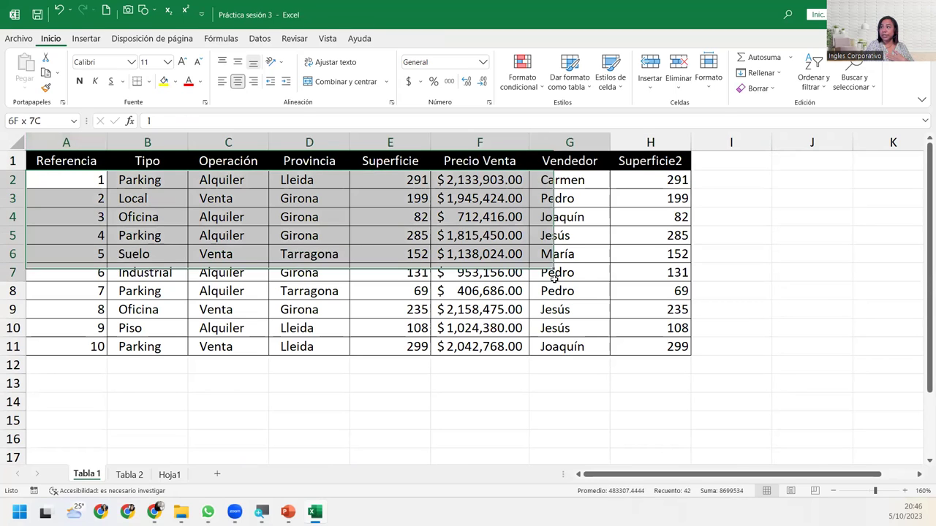
On Tabla 2, select the entire table row 50.
click(130, 474)
click(120, 310)
scroll(120, 313, up, 7)
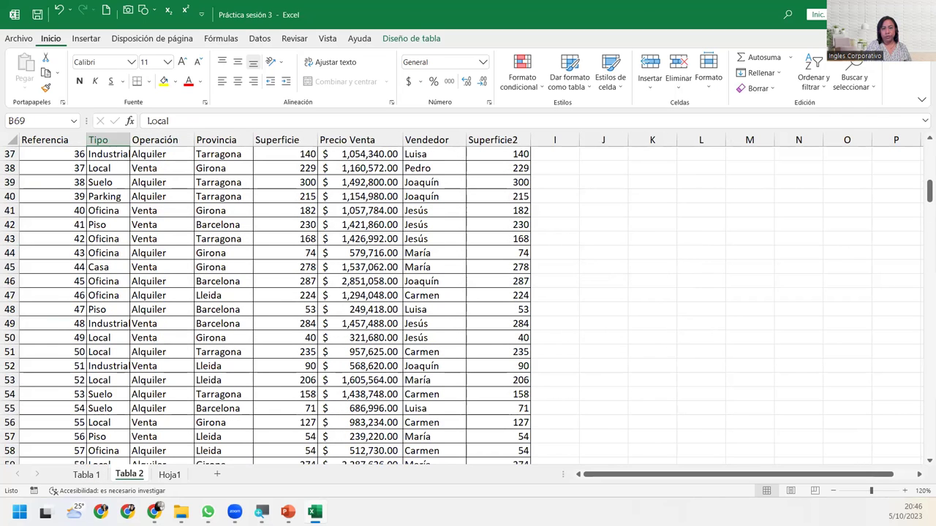
key(alt+Tab)
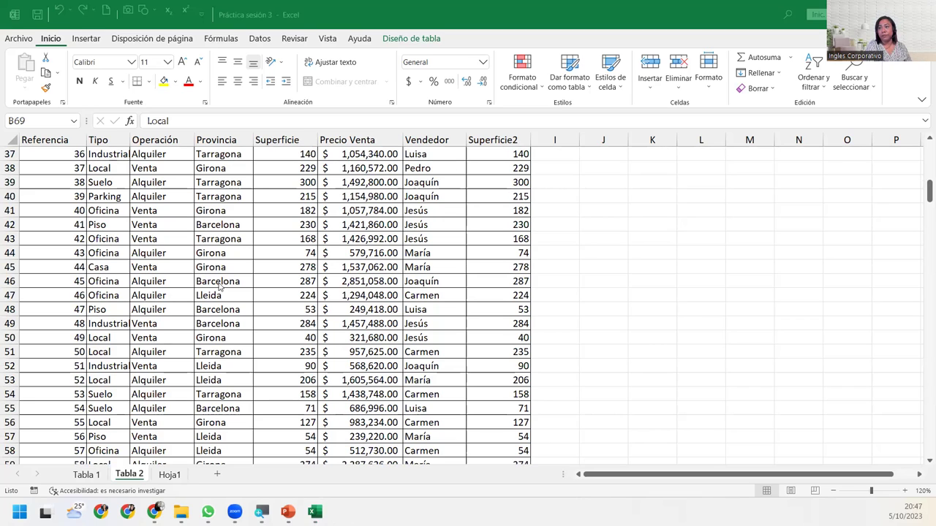
click(65, 340)
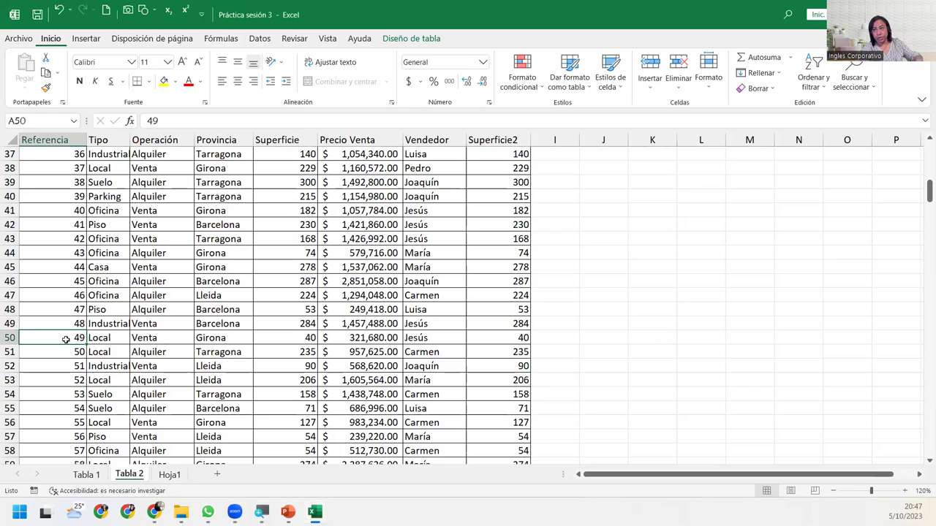
key(shift+space)
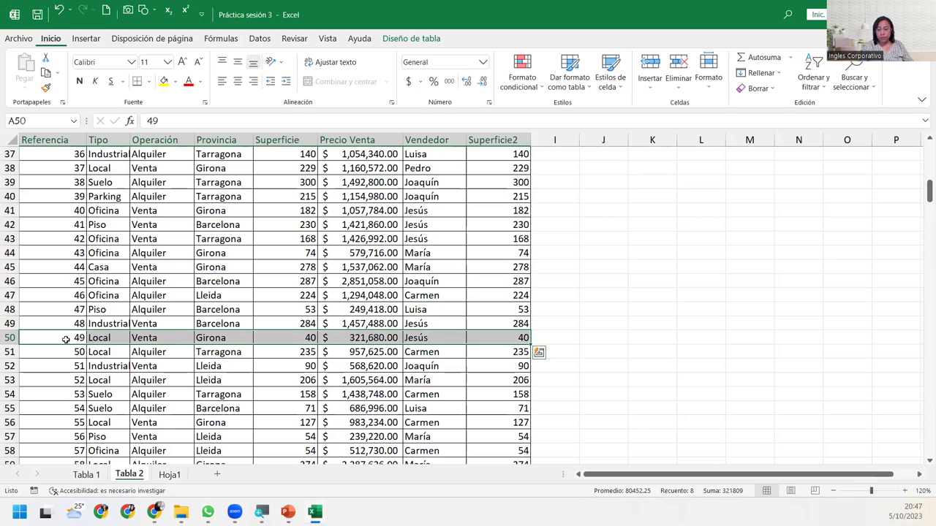
Move into the Superficie column and select the whole Superficie table column.
key(Up)
key(Right)
key(Right)
key(Right)
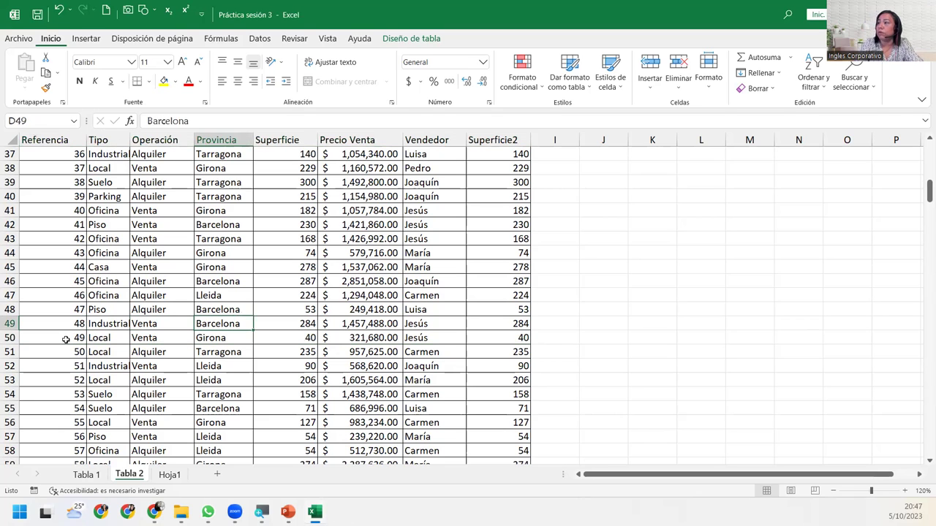
key(Right)
key(Down)
key(Down)
key(Down)
key(Down)
key(Down)
key(Down)
key(Down)
key(Down)
key(Down)
key(Down)
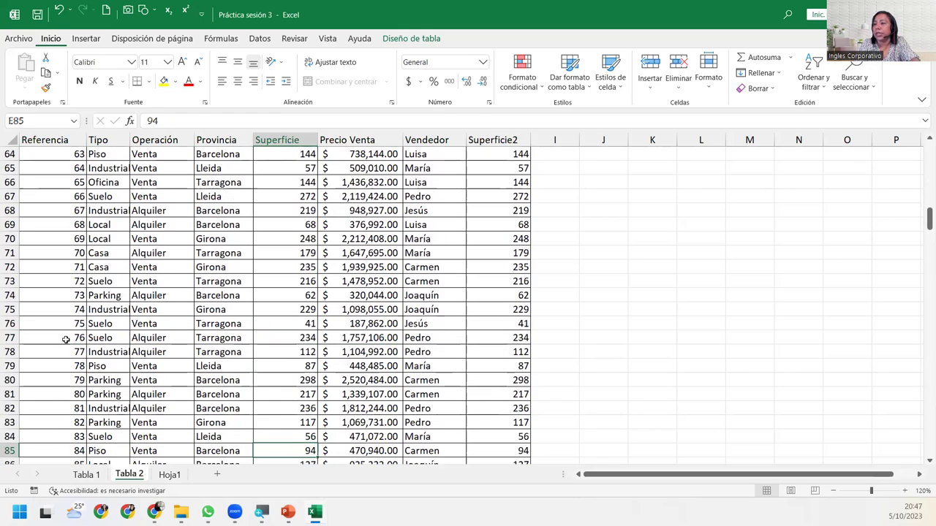
key(Down)
key(Down)
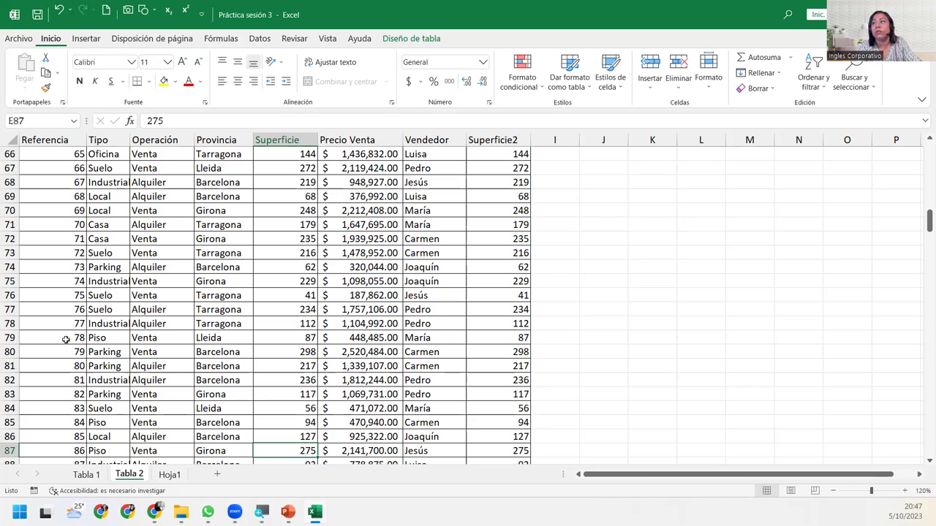
key(ctrl+space)
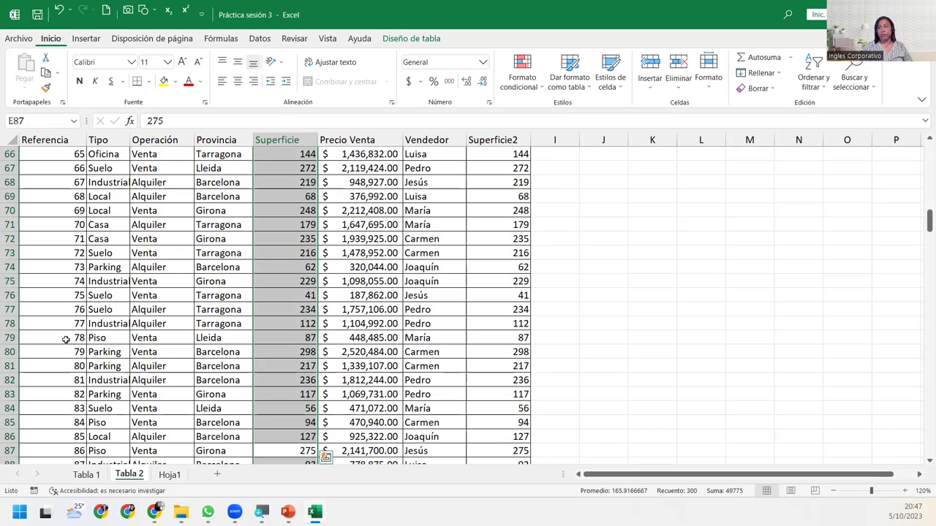
scroll(65, 340, down, 19)
scroll(69, 335, down, 9)
scroll(73, 331, down, 9)
scroll(77, 328, down, 13)
scroll(84, 320, down, 14)
scroll(92, 313, down, 16)
scroll(95, 309, up, 5)
scroll(95, 309, up, 3)
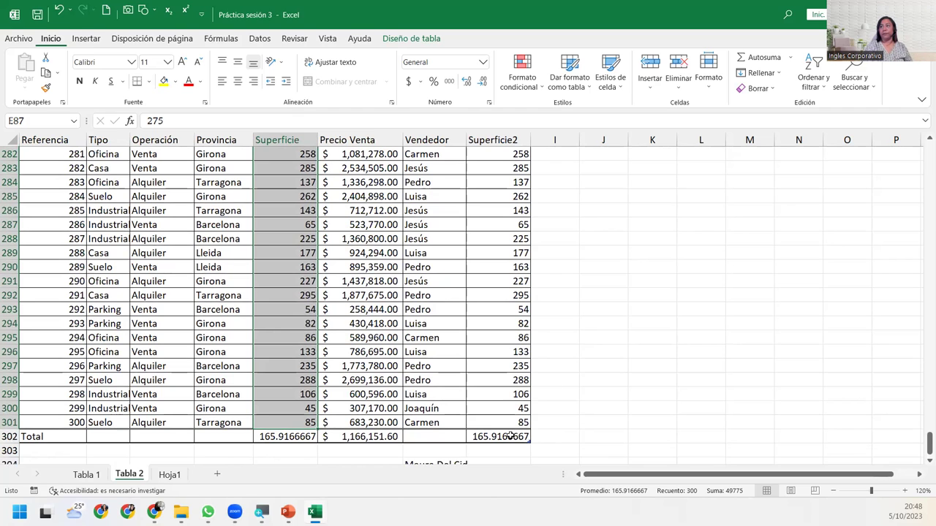
scroll(439, 380, up, 6)
scroll(410, 351, up, 4)
scroll(391, 338, up, 14)
scroll(392, 337, up, 13)
scroll(391, 337, up, 11)
click(391, 338)
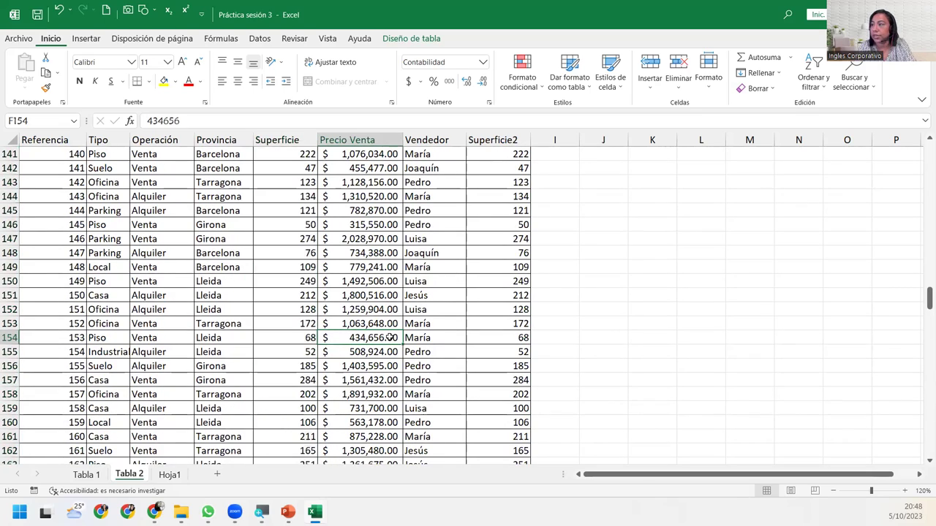
key(ctrl+Up)
key(ctrl+Left)
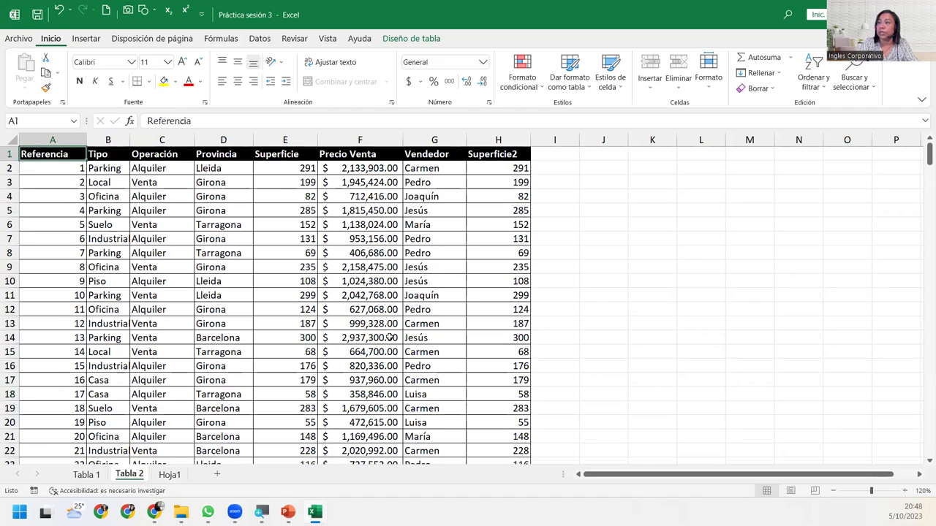
key(ctrl+Down)
key(Up)
key(ctrl+Up)
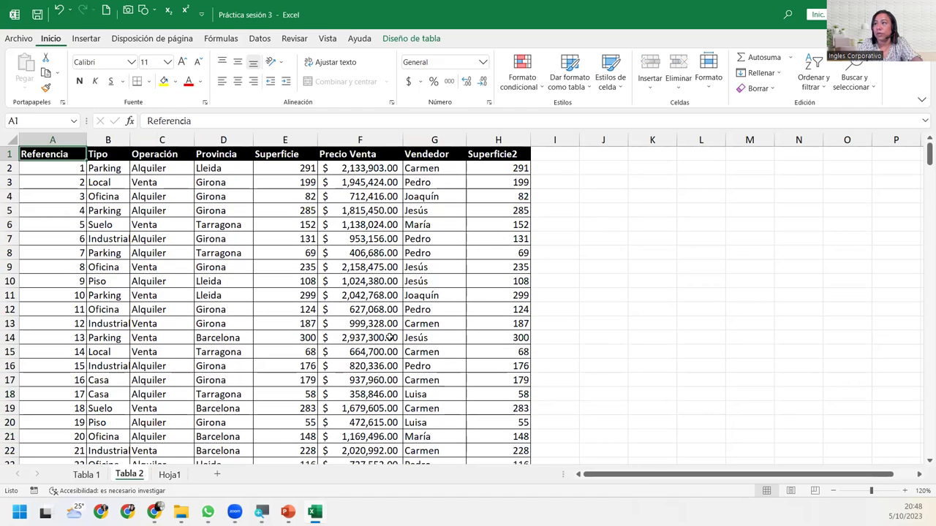
key(ctrl+shift+End)
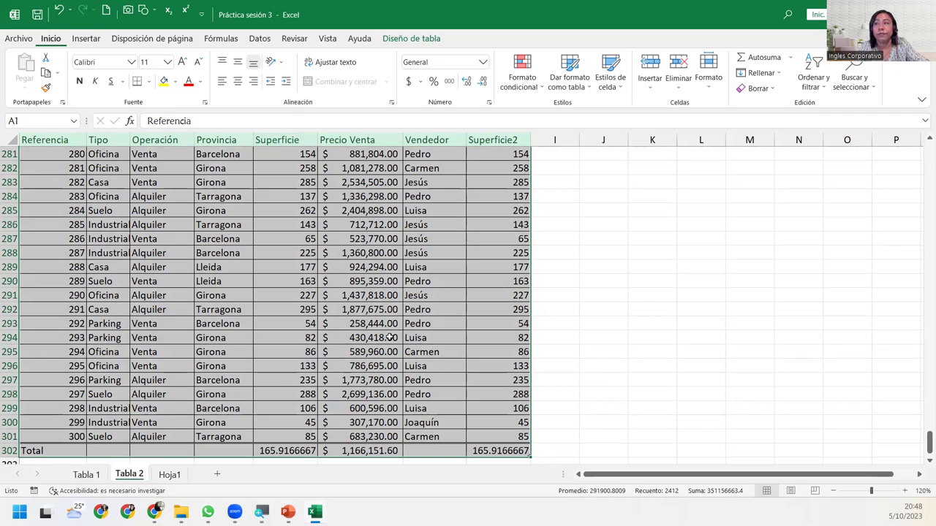
key(ctrl+Home)
key(ctrl+shift+End)
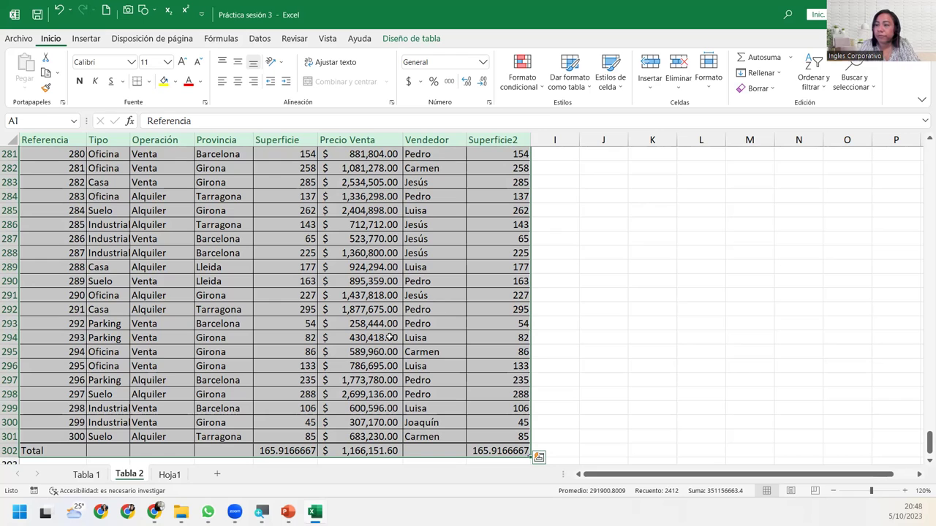
key(ctrl+Home)
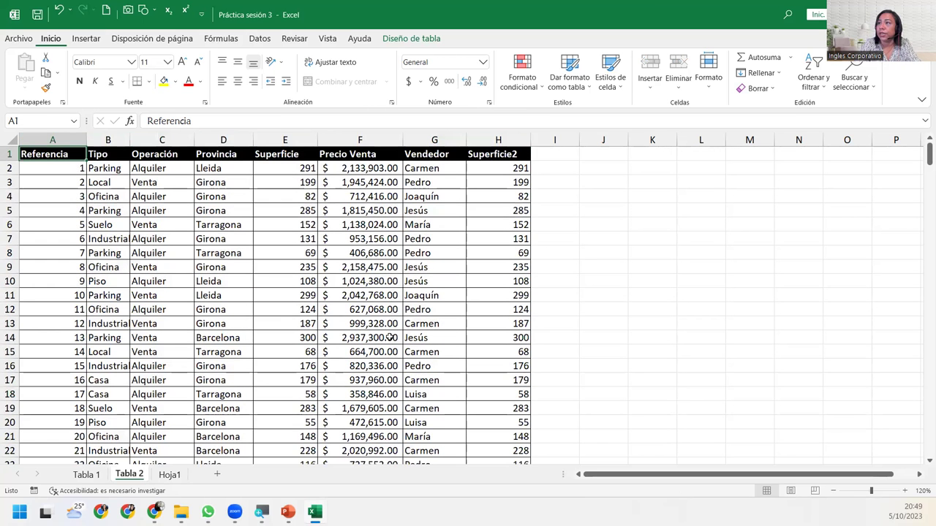
key(Down)
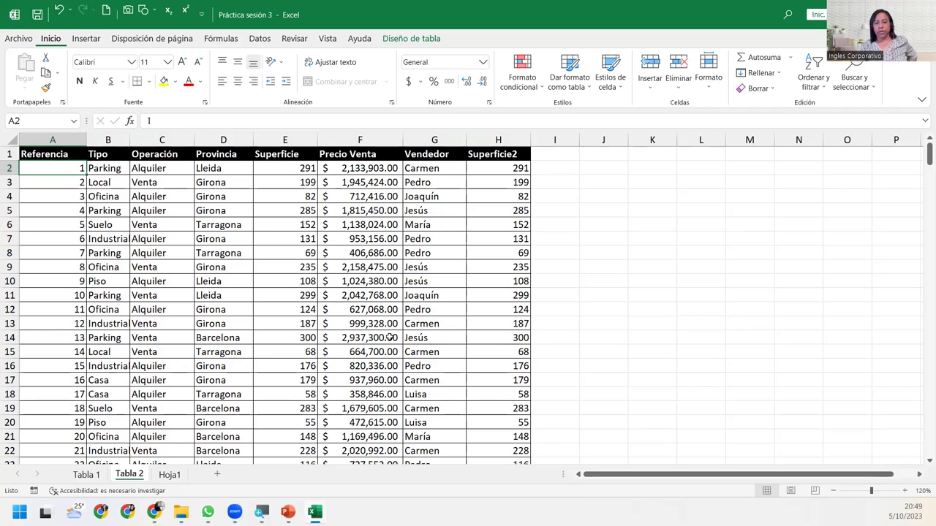
Select Tabla 2's header and references 1–15 (A1:H16) and copy them.
key(Up)
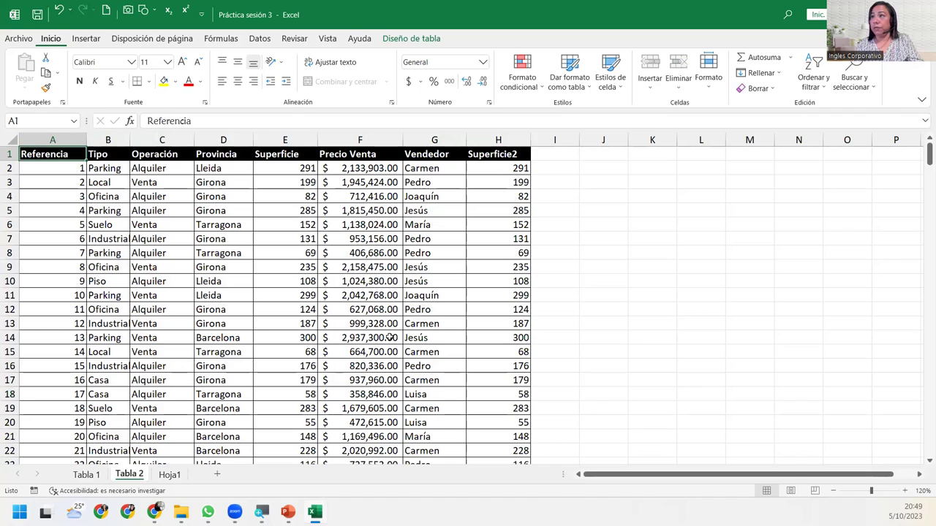
key(shift+Down)
key(shift+Down)
key(shift+Down)
key(shift+Down)
key(shift+Down)
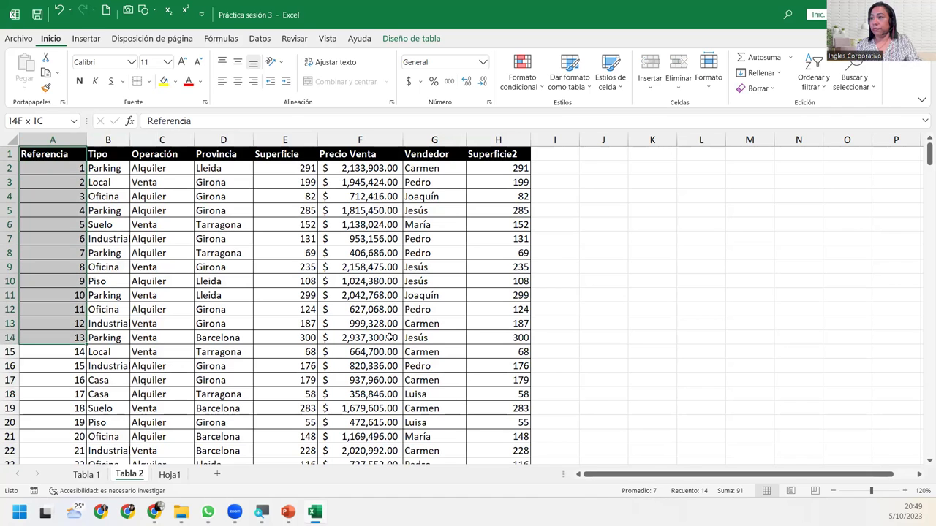
key(shift+Down)
key(shift+Down)
key(ctrl+shift+Right)
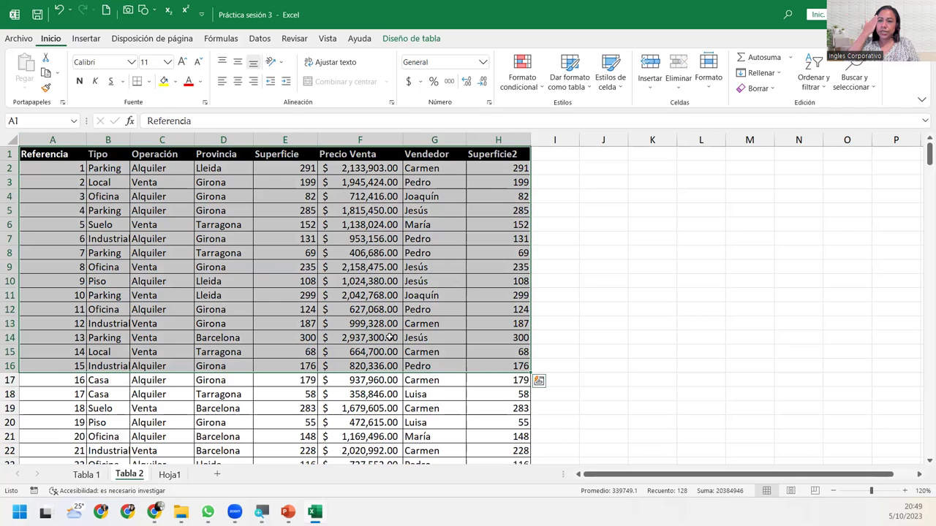
key(ctrl+Home)
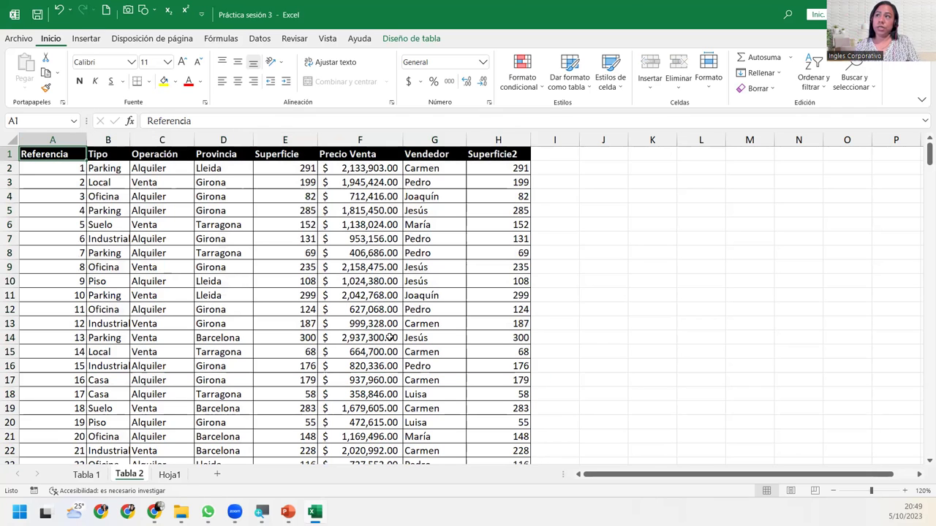
key(shift+Down)
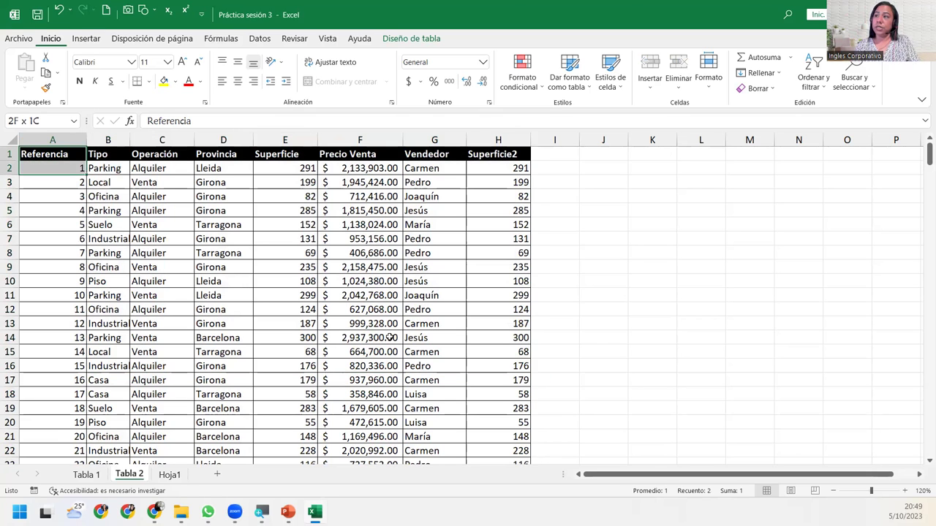
key(shift+Down)
key(shift+Down)
key(shift+Down)
key(shift+Down)
key(shift+Down)
key(shift+Down)
key(shift+Down)
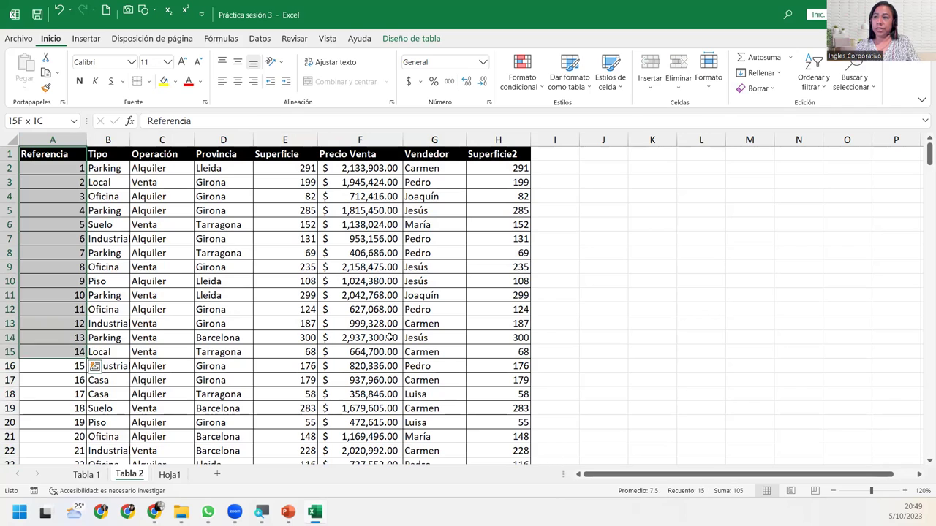
key(shift+Down)
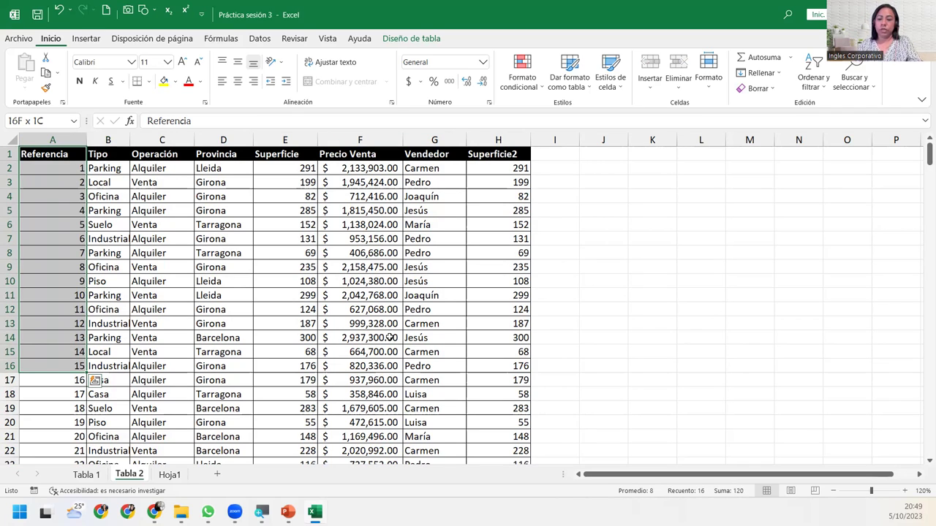
key(ctrl+shift+Right)
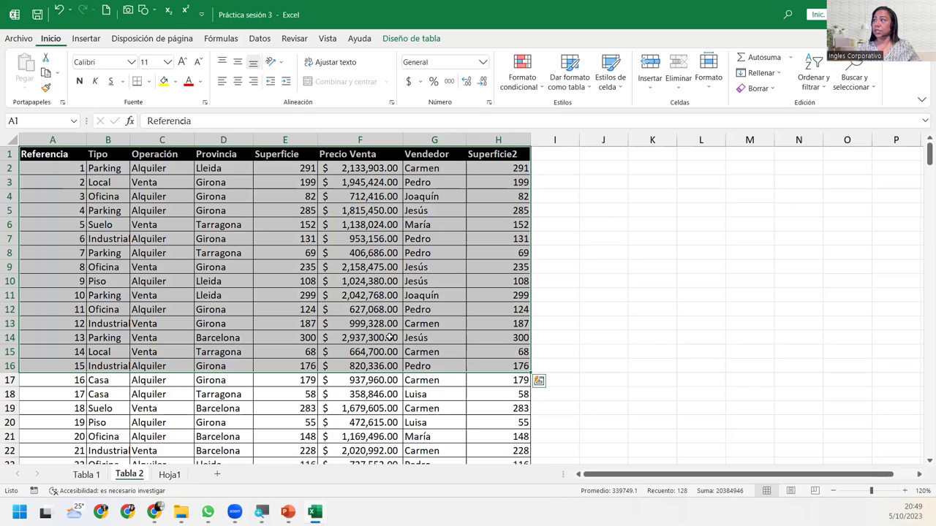
key(ctrl+c)
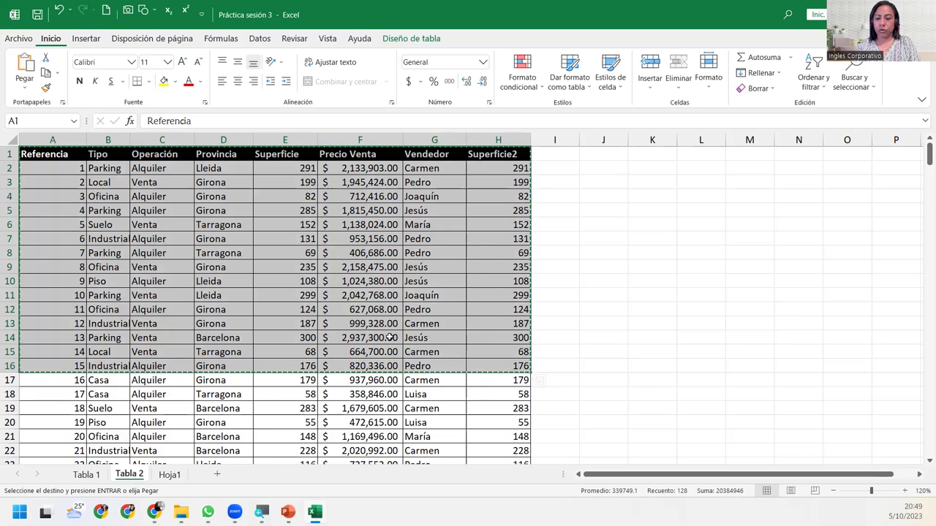
Go to the Hoja1 sheet and move the active cell down column A toward A15.
key(ctrl+Page_Down)
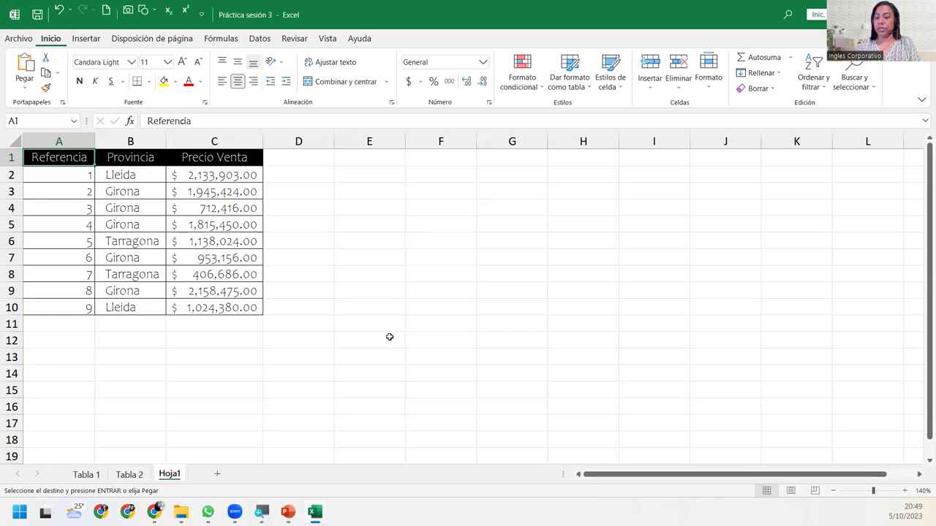
key(Down)
key(Down)
key(Down)
key(Down)
key(Down)
key(Down)
key(Down)
key(Down)
key(Down)
key(Down)
key(Down)
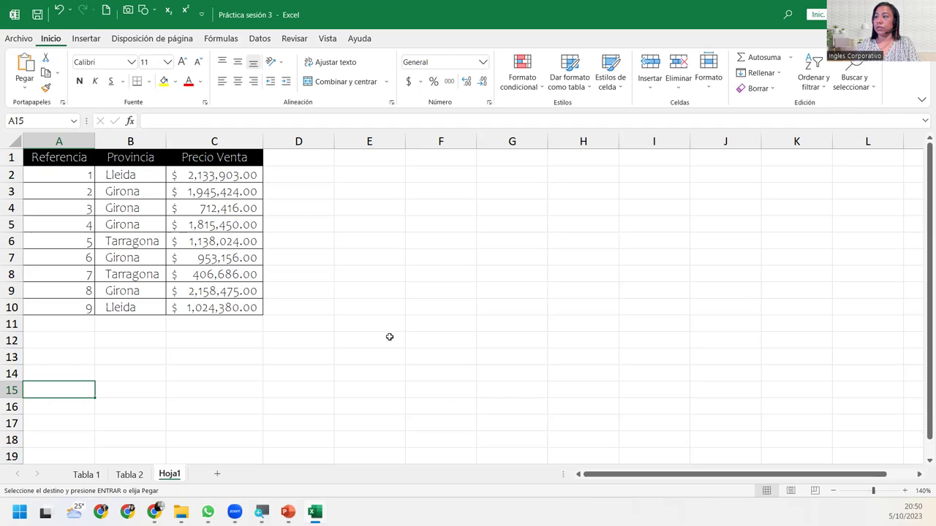
Paste the copied Tabla 2 range at A15 on Hoja1 and check the pasted records.
key(ctrl+v)
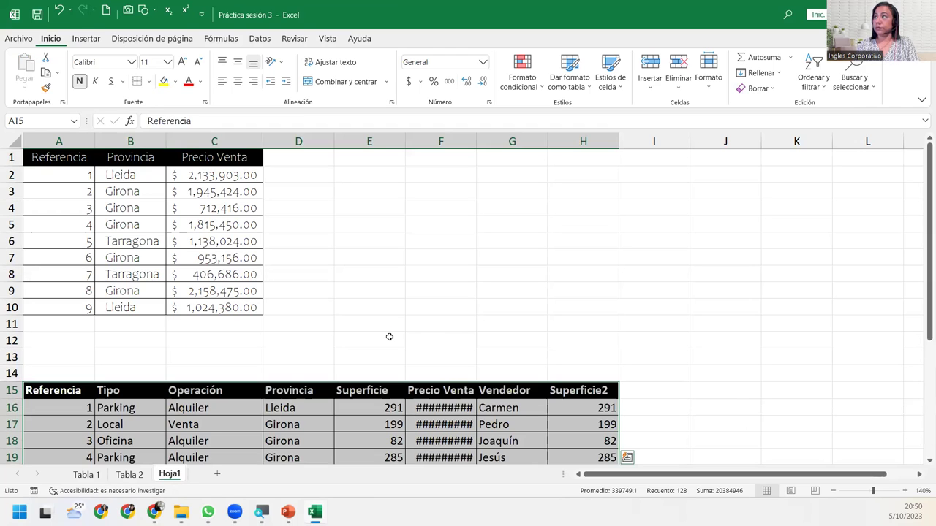
key(Down)
key(Down)
key(Down)
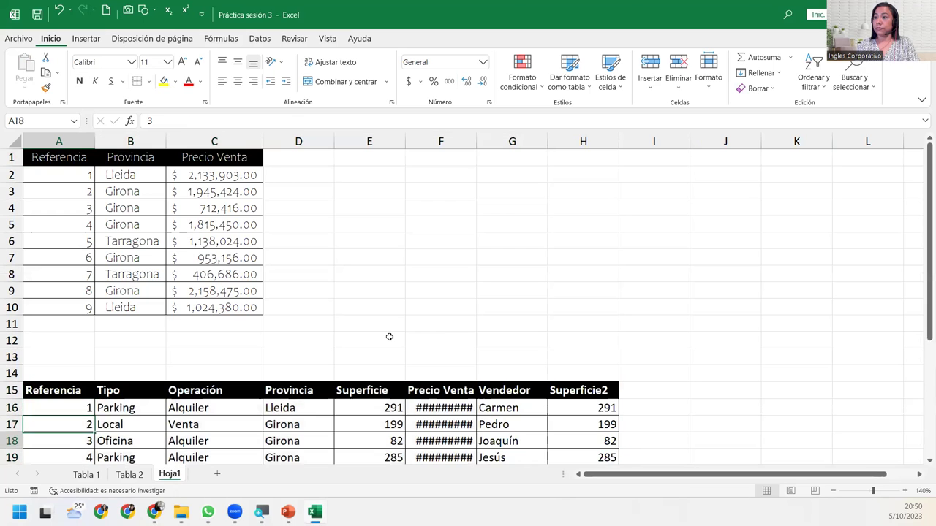
key(Down)
key(Down)
key(Down)
key(Down)
key(Down)
key(Down)
key(Down)
key(Down)
key(Down)
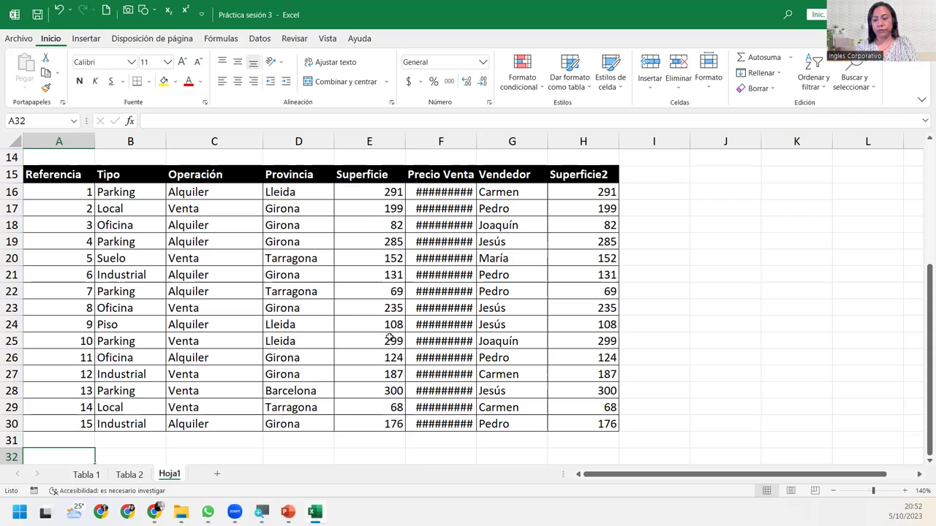
Flip through the Tabla 2 and Tabla 1 sheets and return to Hoja1.
key(ctrl+Page_Up)
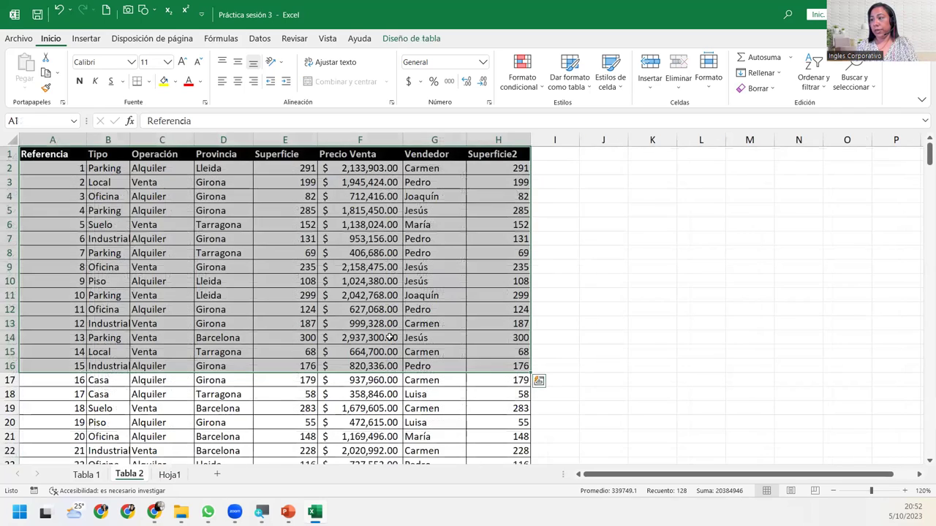
key(ctrl+Page_Up)
key(ctrl+Page_Down)
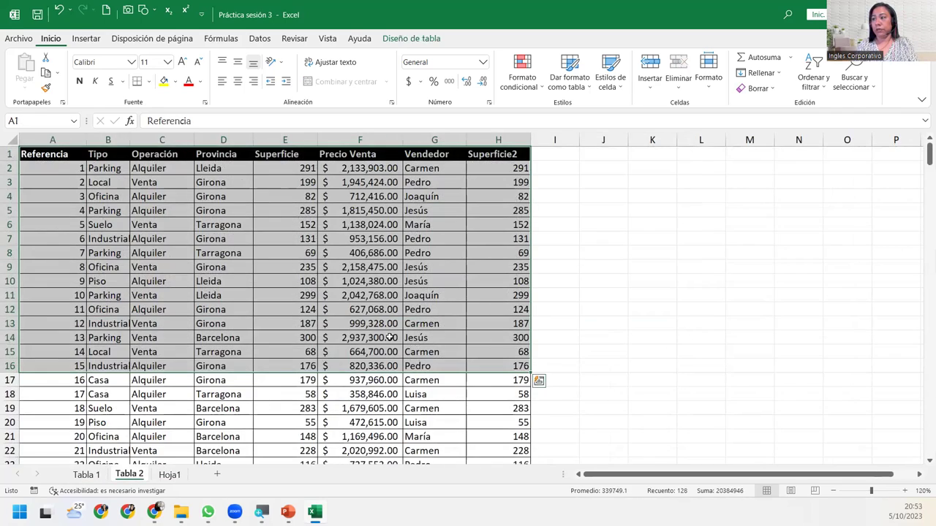
key(ctrl+Page_Down)
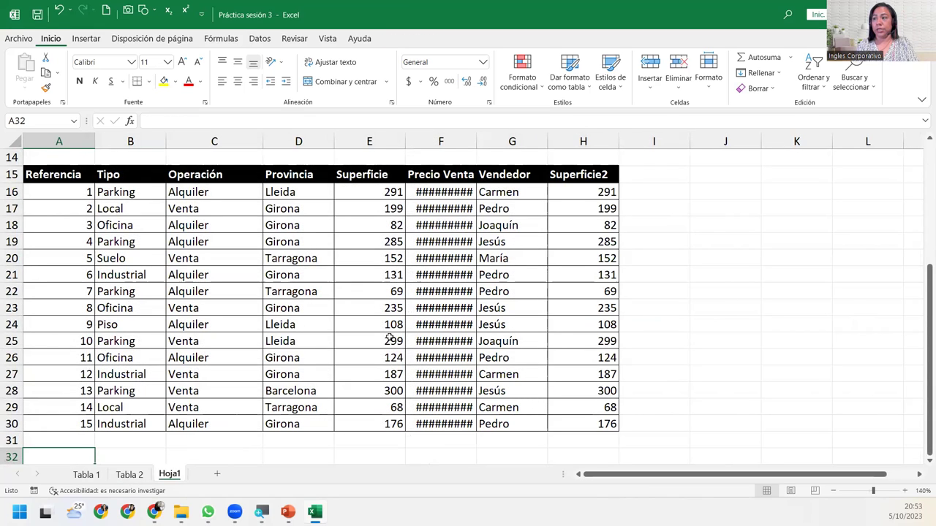
Select the pasted A15:H30 block, clear it, and settle back on A15.
key(ctrl+Up)
key(ctrl+a)
key(ctrl+c)
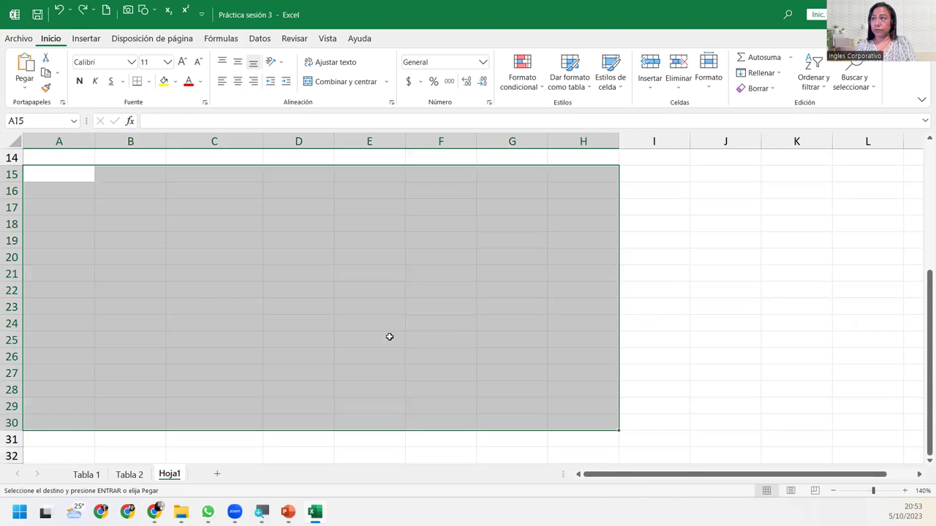
key(Up)
key(Down)
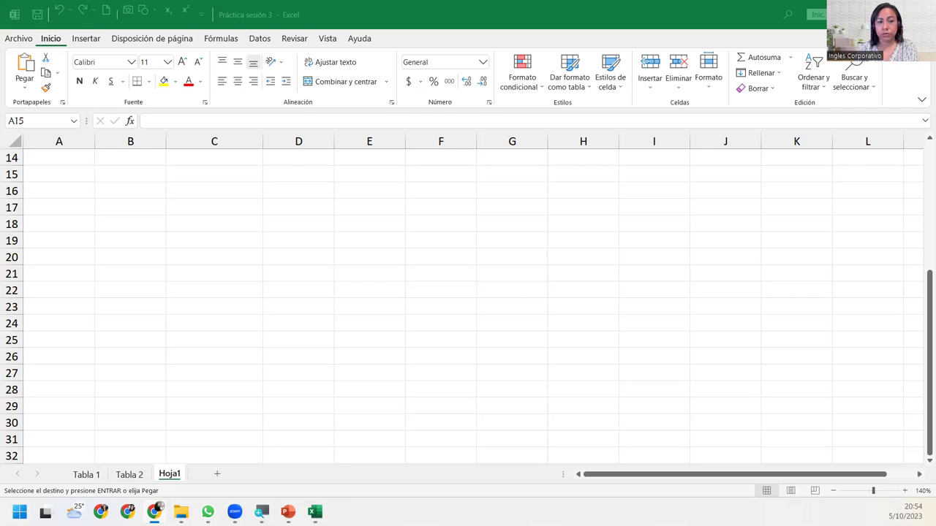
Scroll to the top of Hoja1 and go back to Tabla 2, where A1:H16 remains copied.
scroll(67, 217, up, 4)
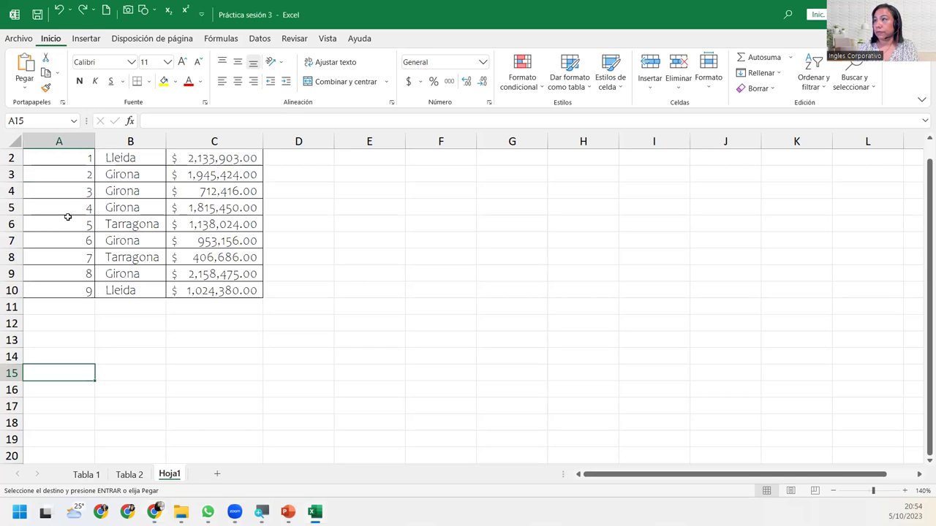
scroll(67, 217, up, 1)
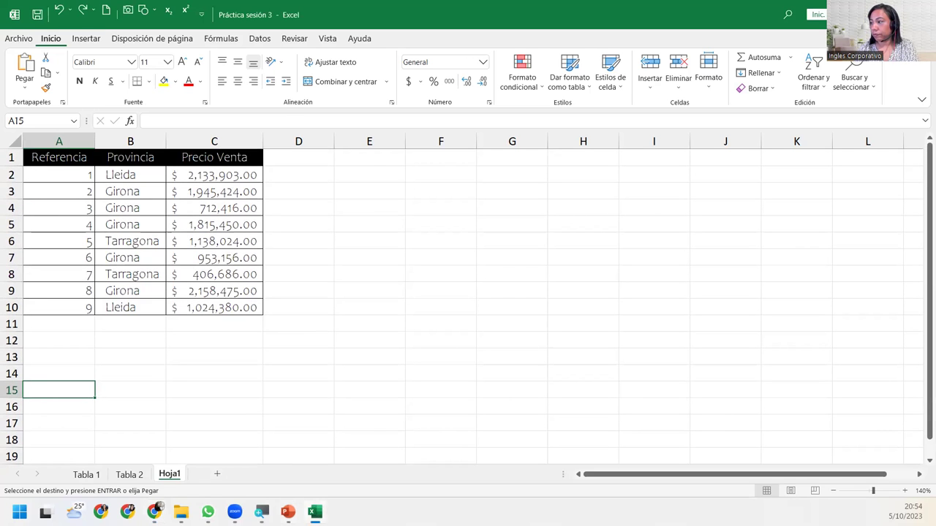
click(130, 475)
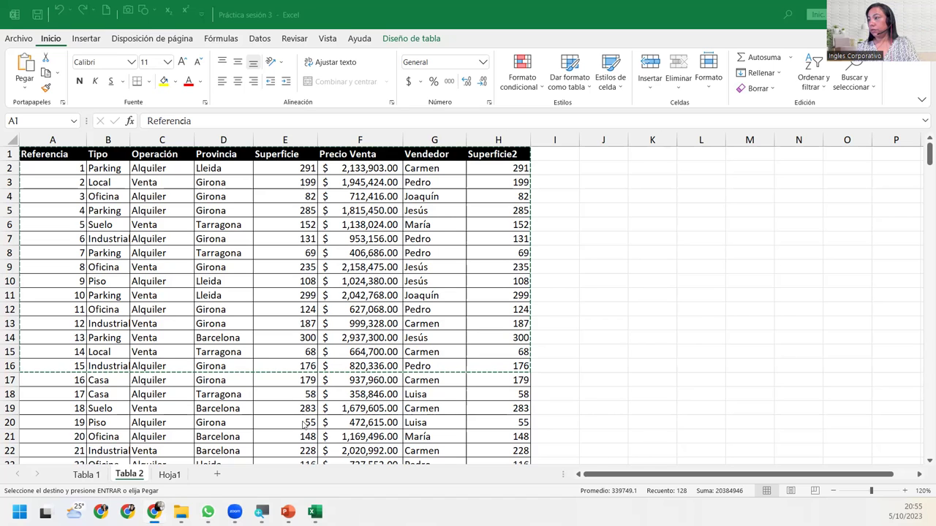
Copy the full property table on Tabla 2, from Referencia to Superficie2, then switch to Hoja1.
key(ctrl+a)
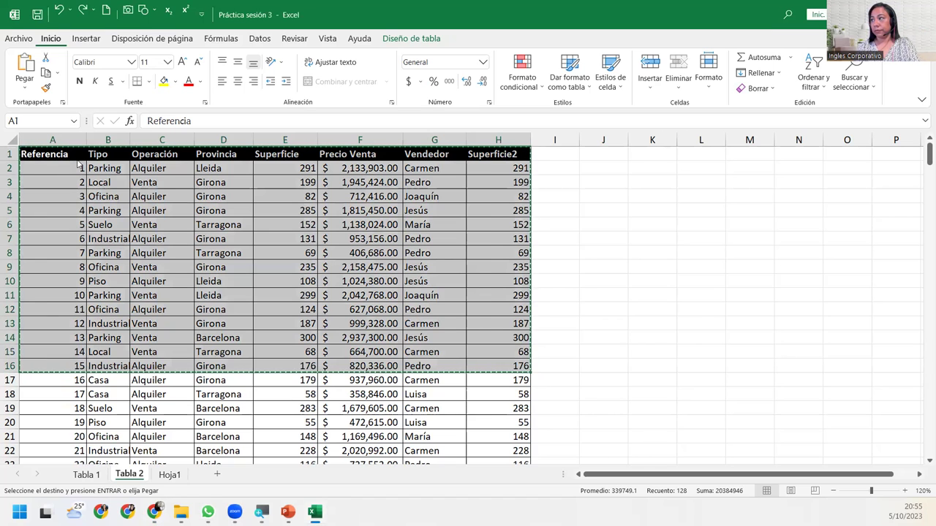
key(Escape)
click(52, 151)
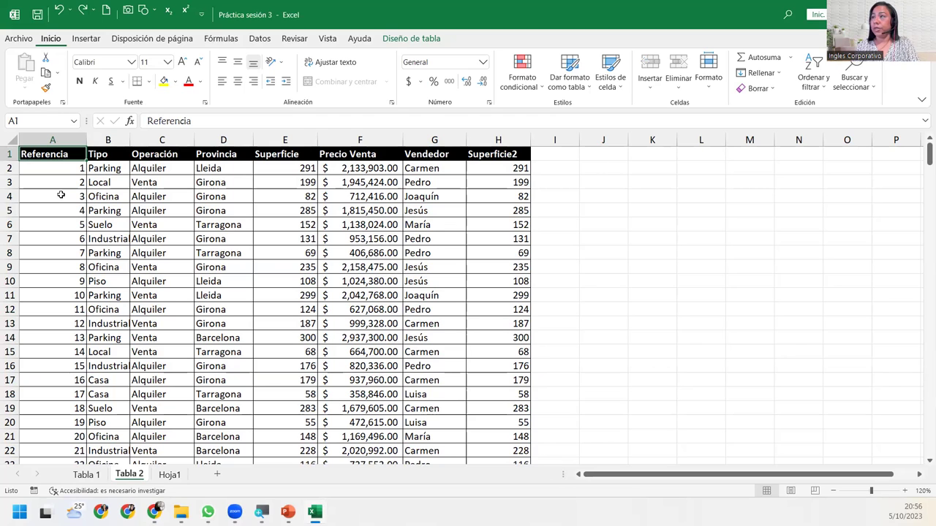
key(shift+Down)
key(shift+Down)
key(shift+Down)
key(shift+Down)
key(shift+Down)
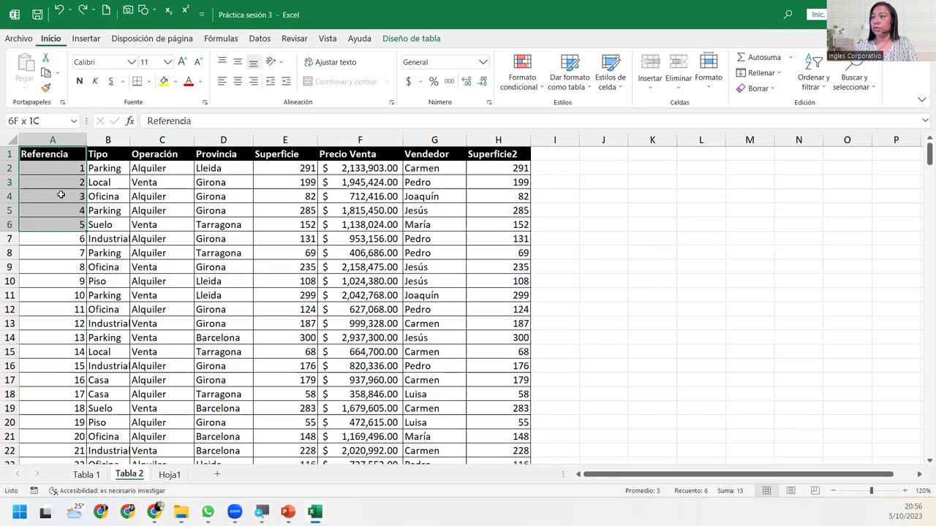
key(shift+Down)
key(shift+Down)
key(shift+Down)
key(shift+Down)
key(shift+Down)
key(shift+Down)
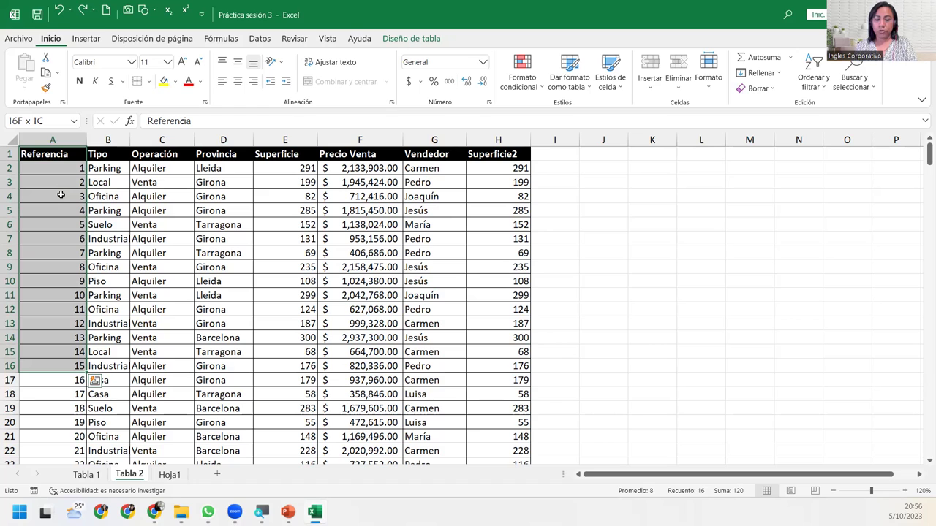
key(ctrl+shift+Right)
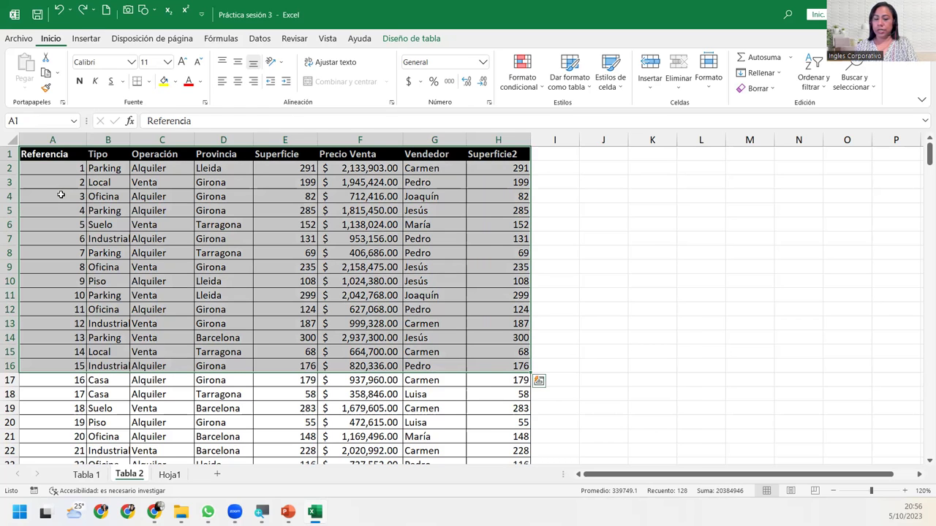
key(ctrl+c)
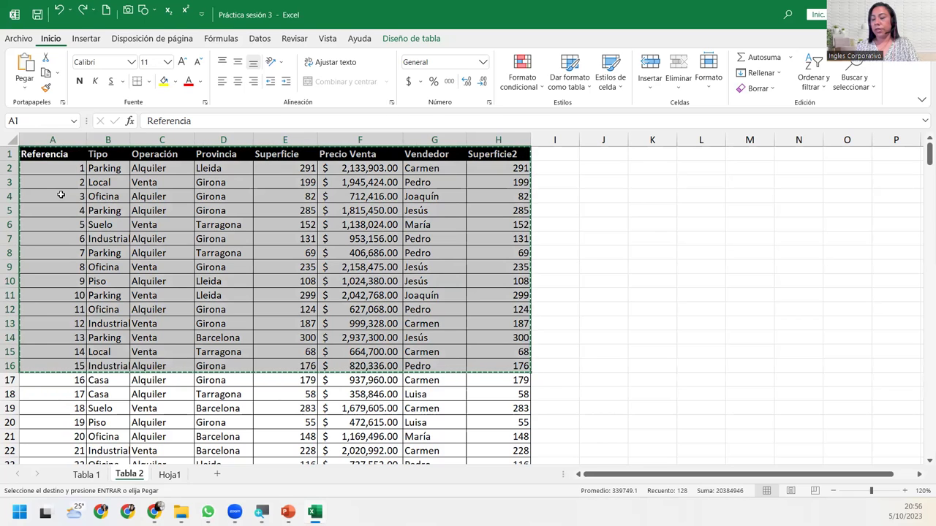
key(ctrl+Page_Down)
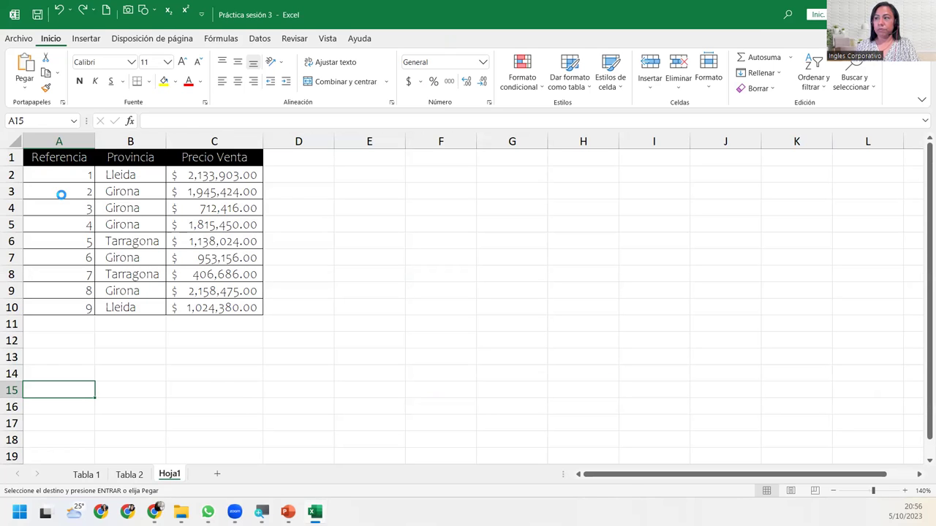
Paste the property table into Hoja1 at row 15, below the small table.
key(Return)
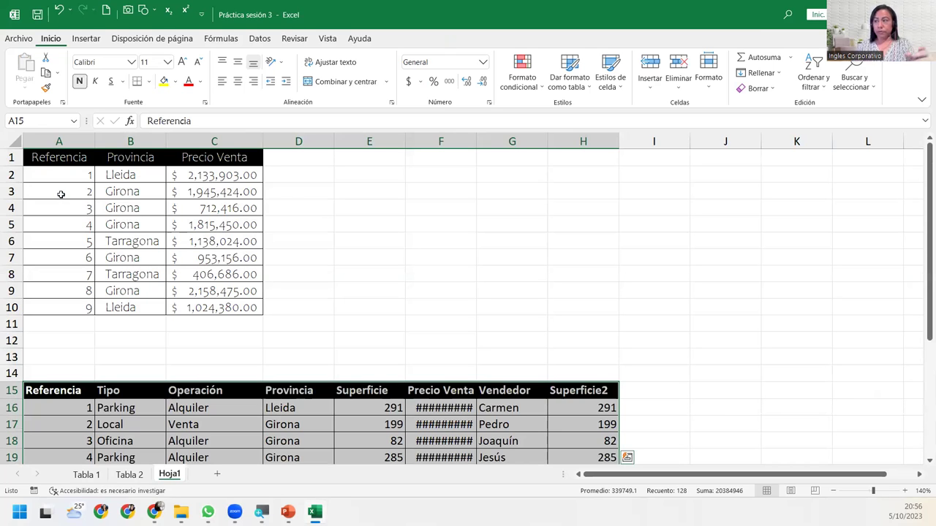
key(Down)
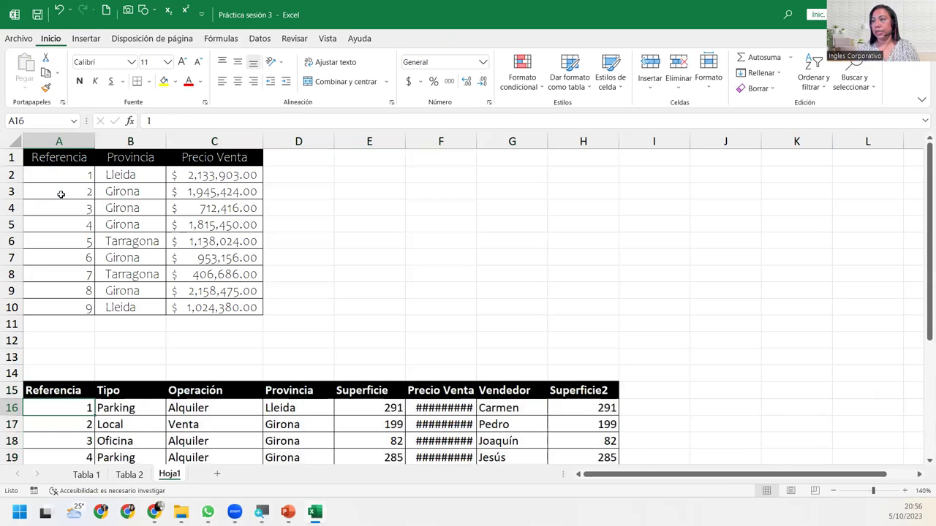
key(Down)
key(Down)
key(Down)
key(Down)
key(Down)
key(Down)
key(Down)
key(Down)
key(Down)
key(Down)
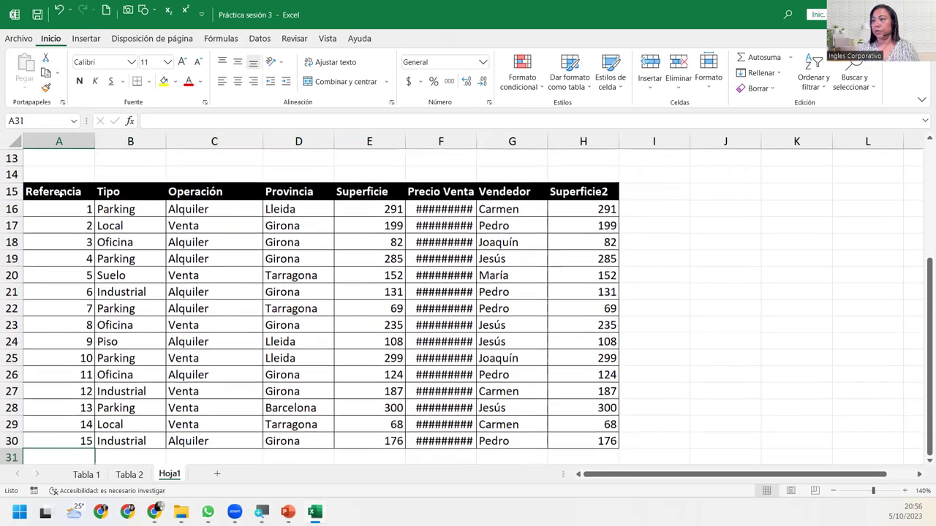
key(Down)
key(Up)
key(Up)
key(Up)
key(Up)
key(Up)
key(Up)
key(Up)
key(Up)
key(Up)
key(Up)
key(Up)
Select the entire Precio Venta column F and bring up its shortcut menu.
key(Right)
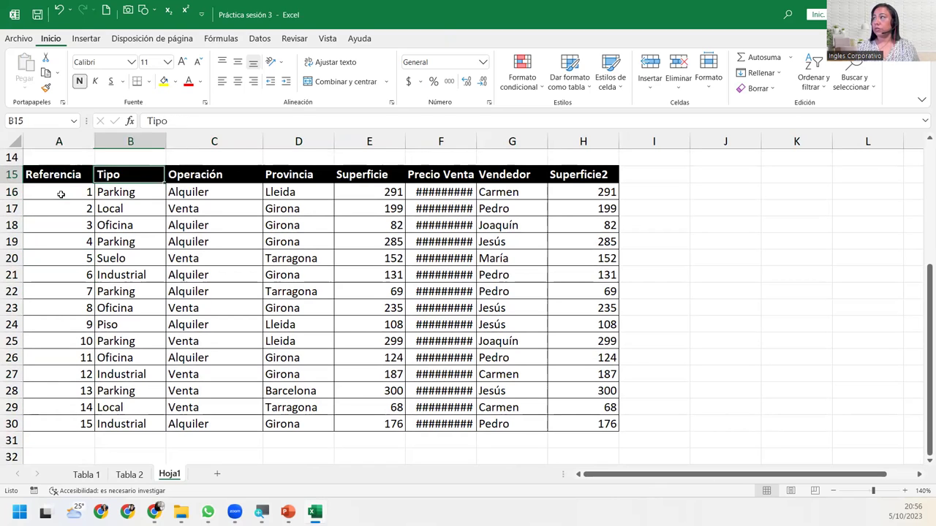
key(Right)
key(Right)
key(Right)
key(ctrl+space)
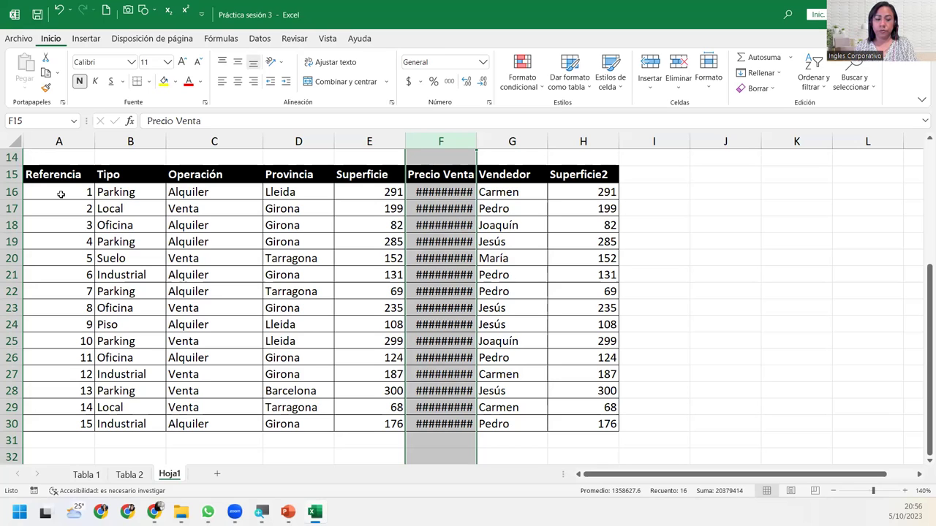
key(shift+F10)
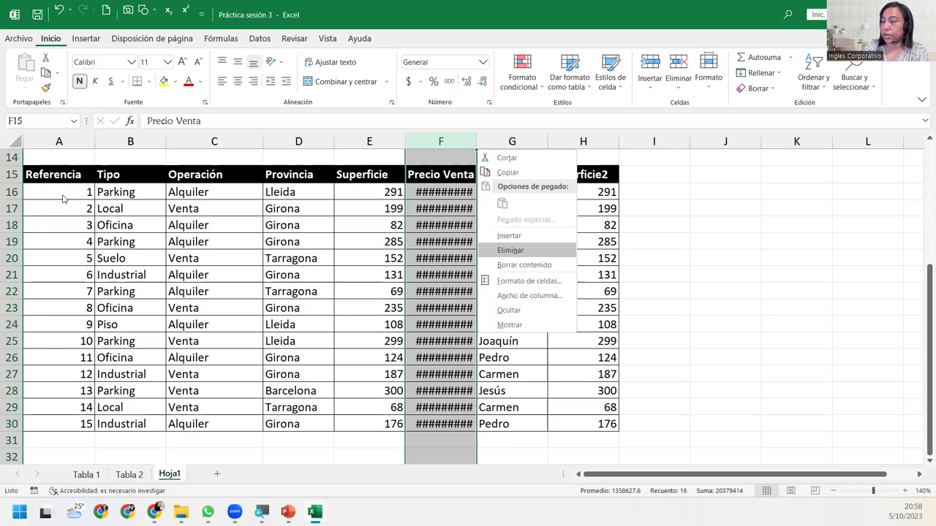
Set the Precio Venta column width to 13 so sale prices display instead of ########.
key(Down)
key(Down)
key(Down)
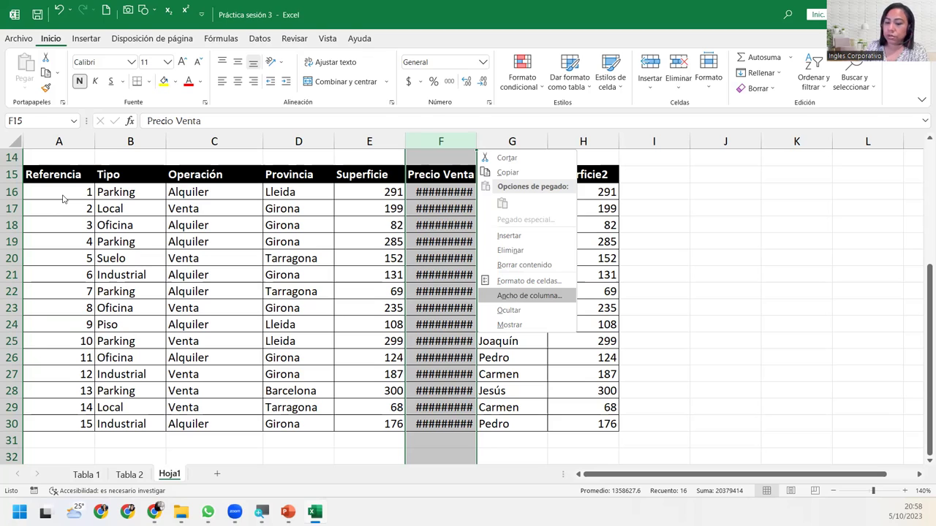
key(Up)
key(Up)
key(Up)
key(Down)
key(Down)
key(Down)
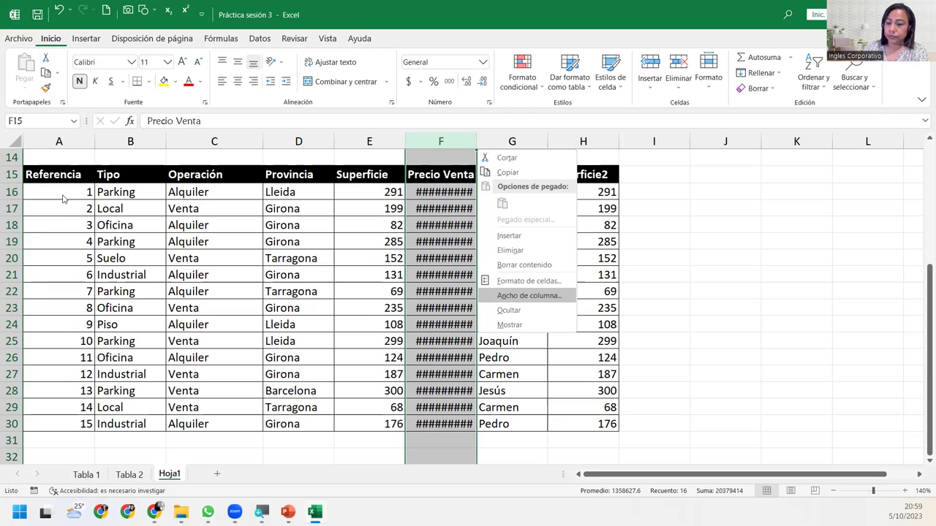
key(Return)
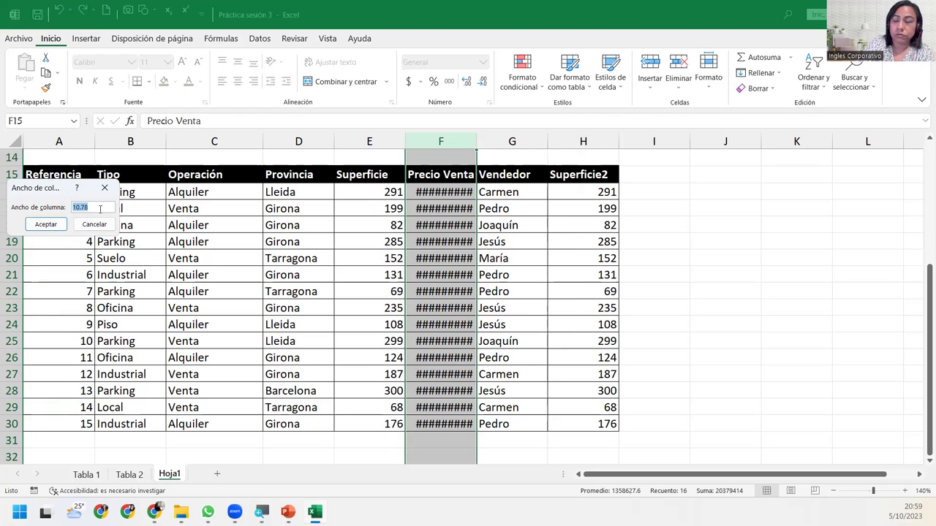
text(13)
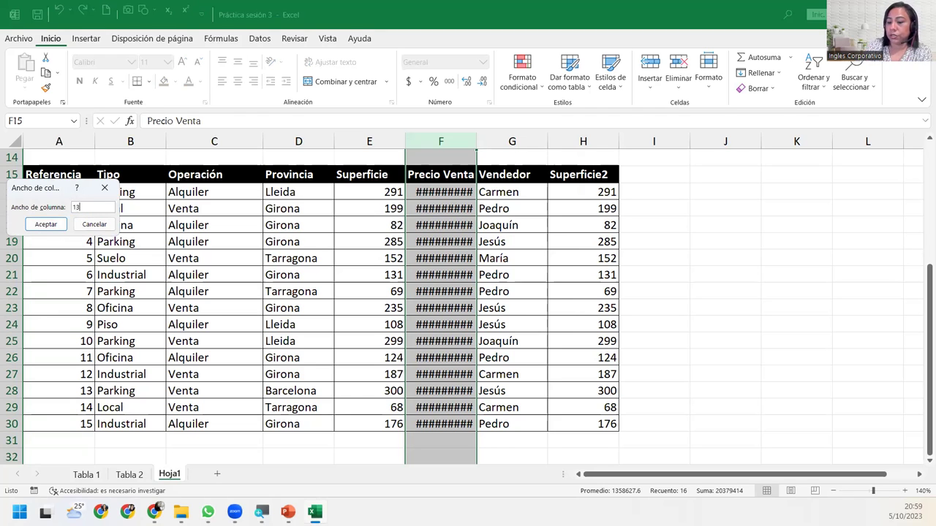
key(Return)
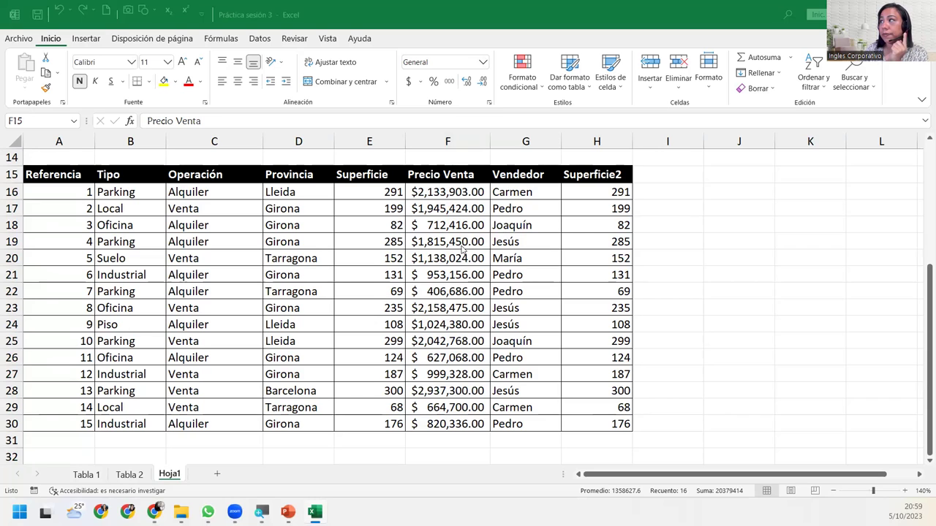
key(ctrl+space)
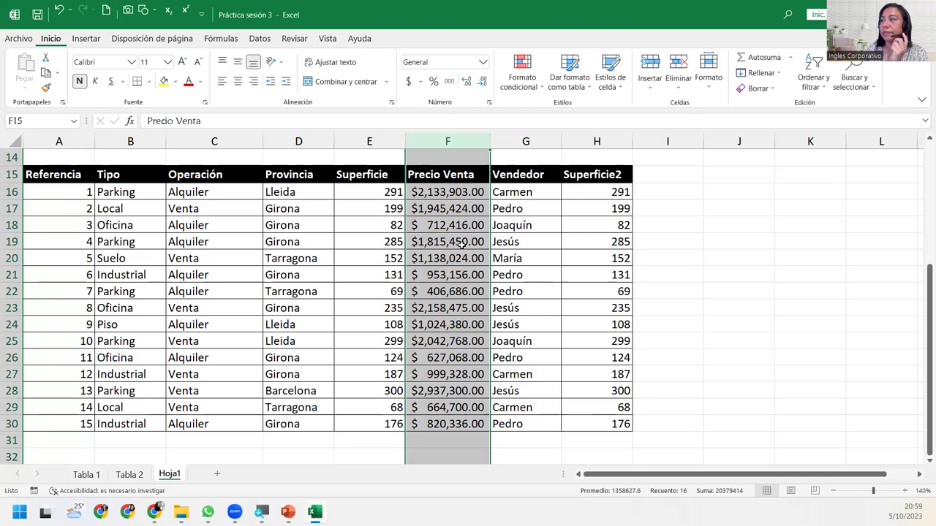
Return to the top of Hoja1 and select an empty cell in column F beside the small table.
click(461, 245)
scroll(449, 286, up, 5)
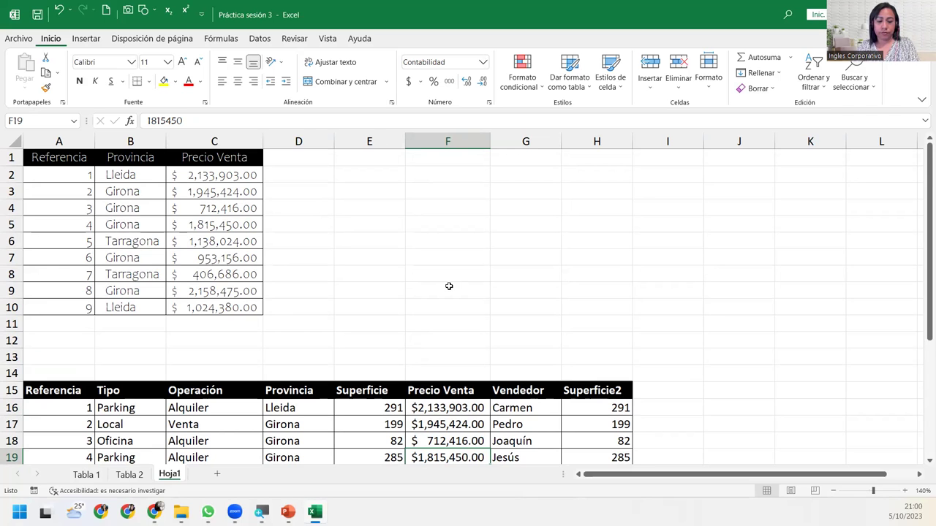
key(Up)
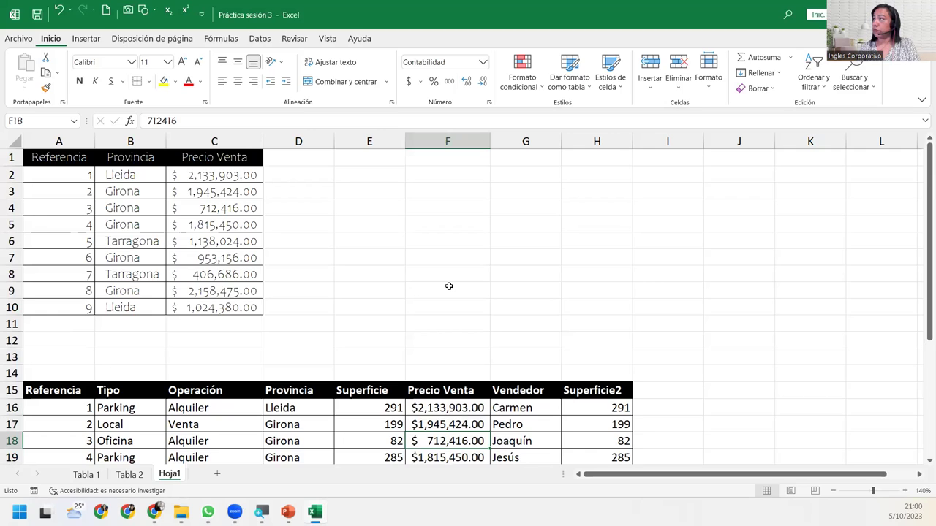
click(449, 286)
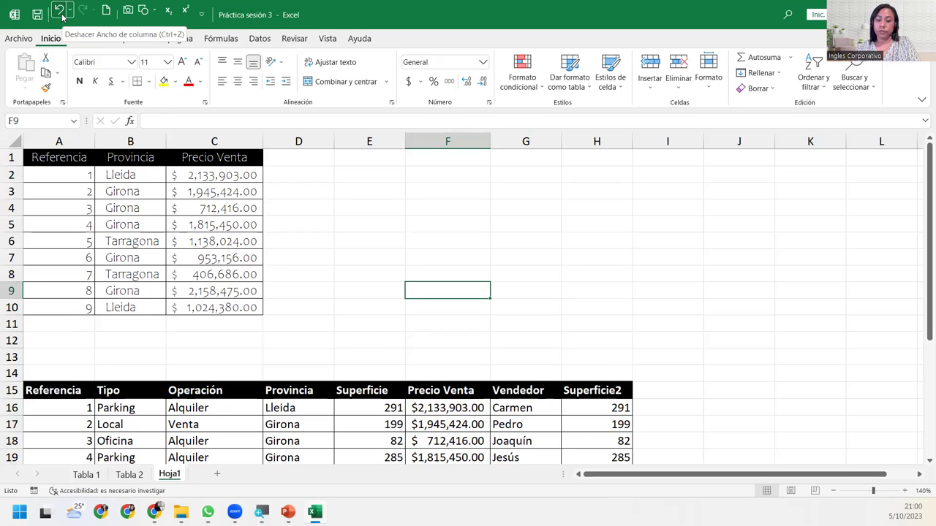
Save the Práctica sesión 3 workbook from the Archivo menu.
key(F6)
key(Left)
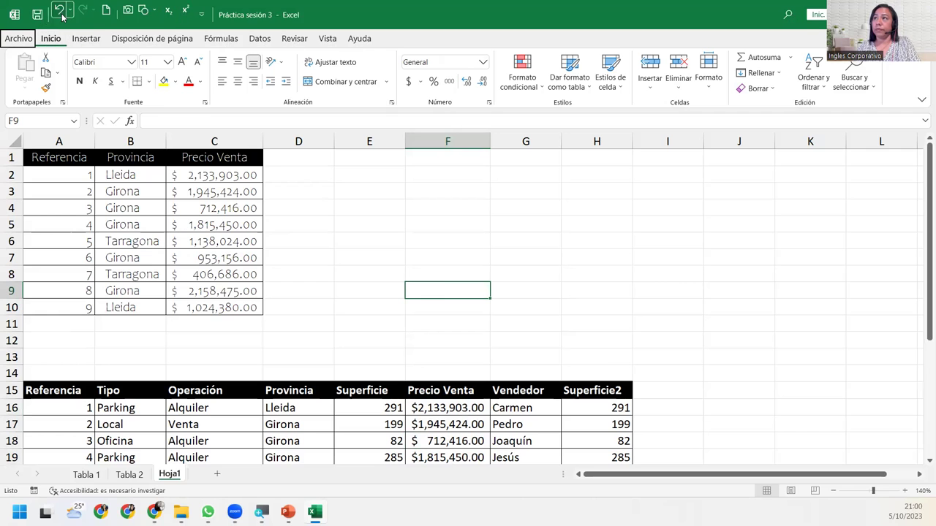
key(Return)
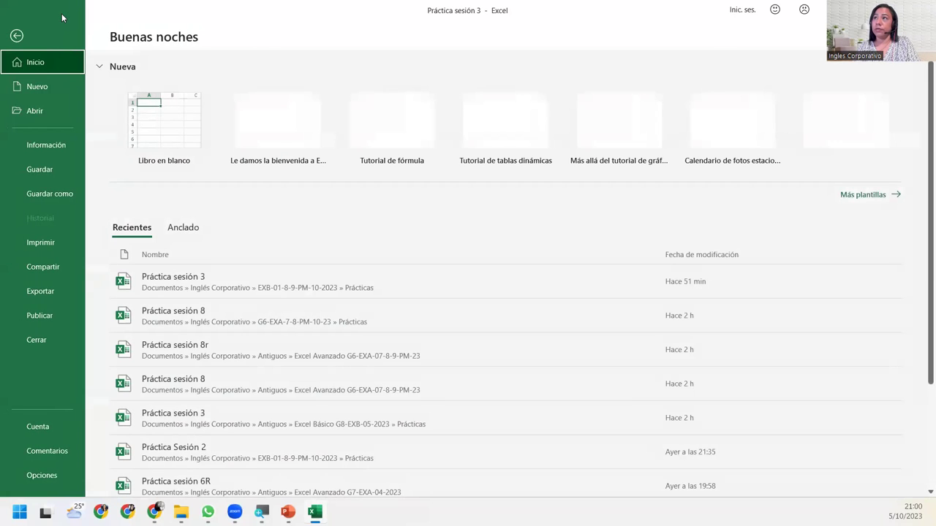
key(Down)
key(Down)
key(Down)
key(Down)
key(Down)
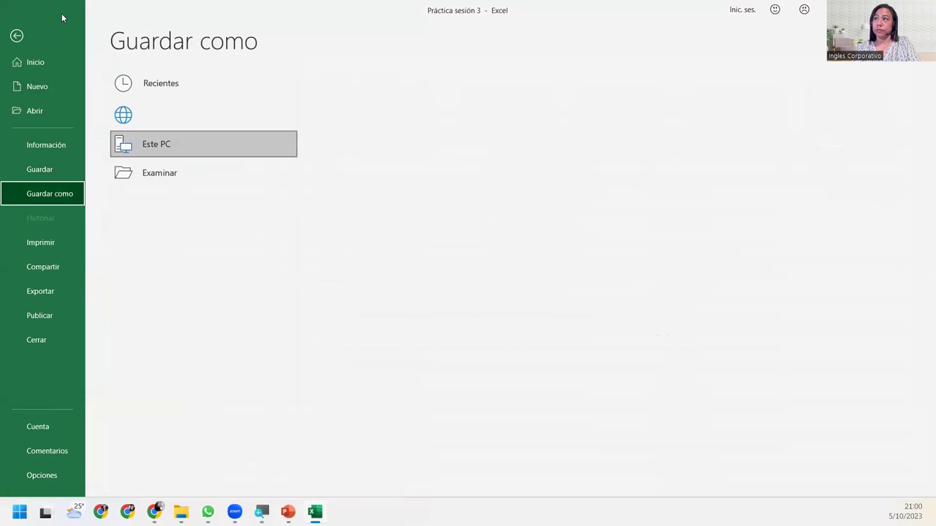
key(Up)
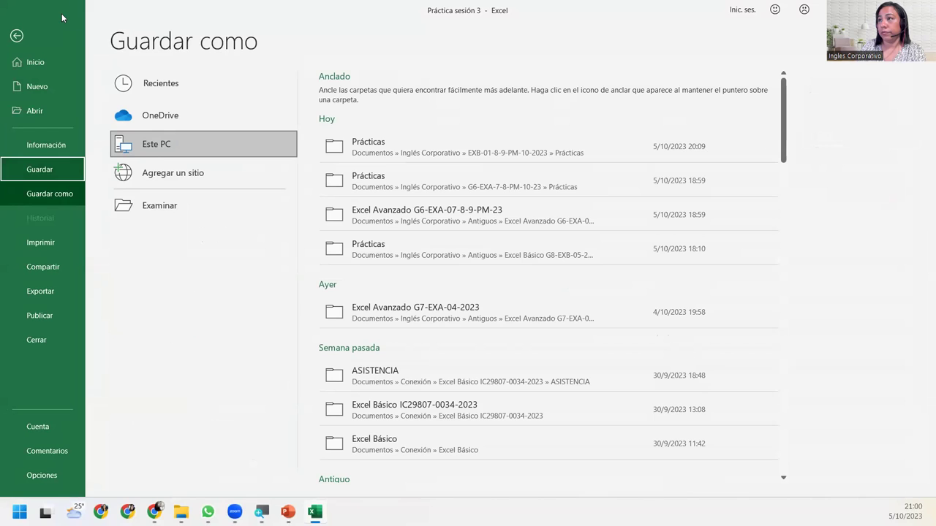
key(Up)
key(Down)
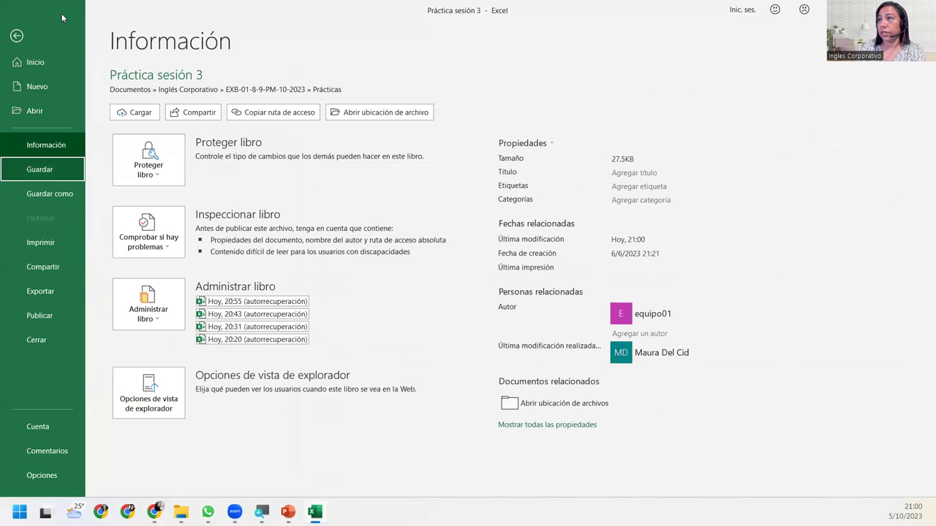
key(Return)
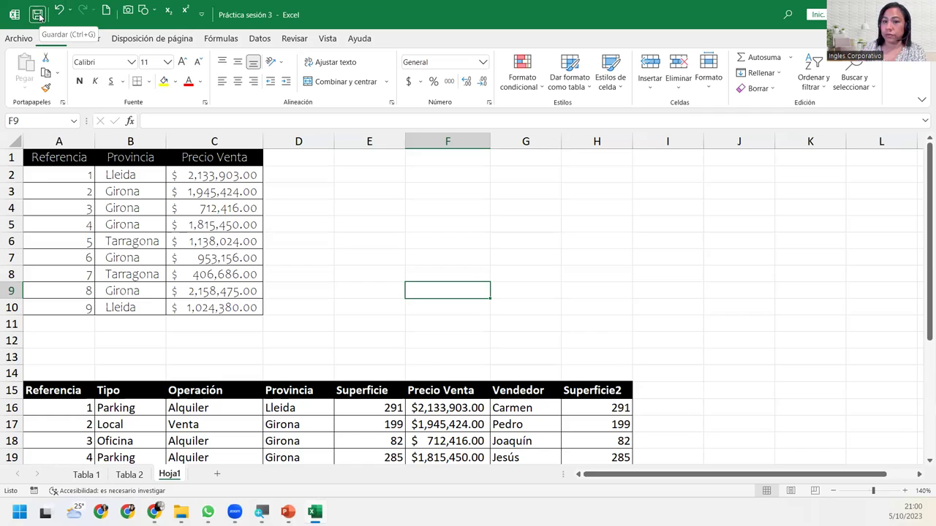
Select the Girona price, then advance the presentation to the CIERRE Y CONCLUSIONES slide.
click(206, 251)
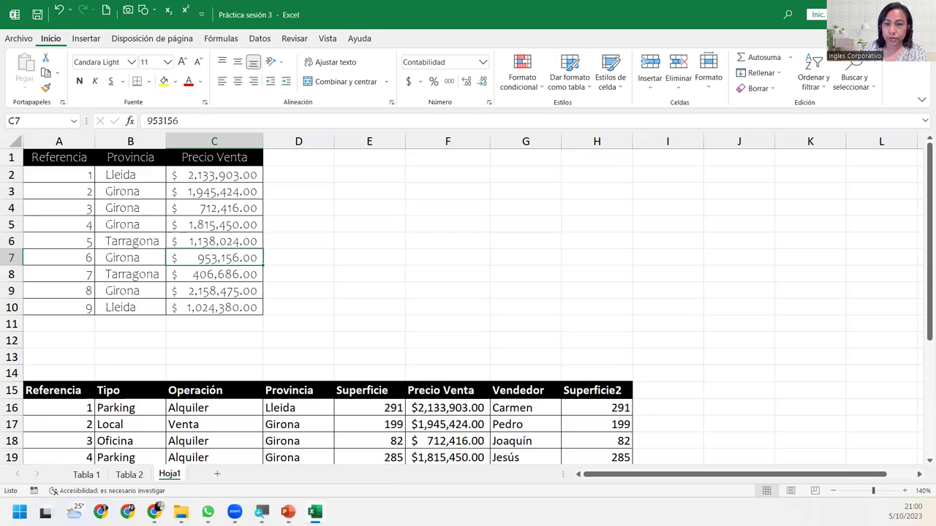
key(alt+Tab)
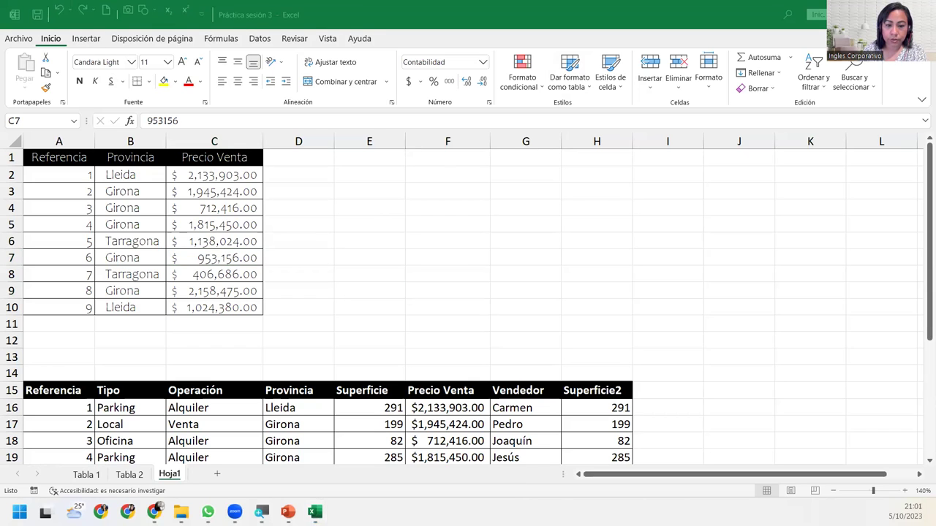
key(alt+Tab)
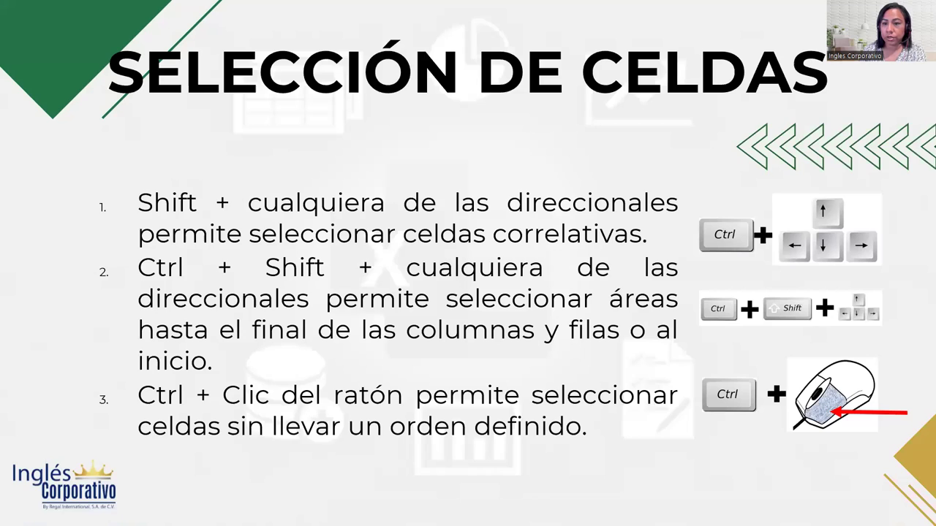
key(Right)
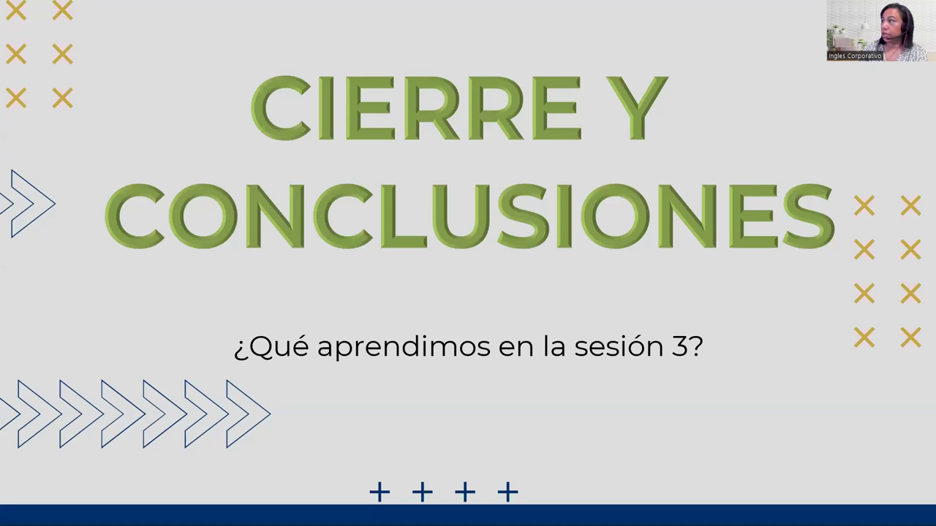